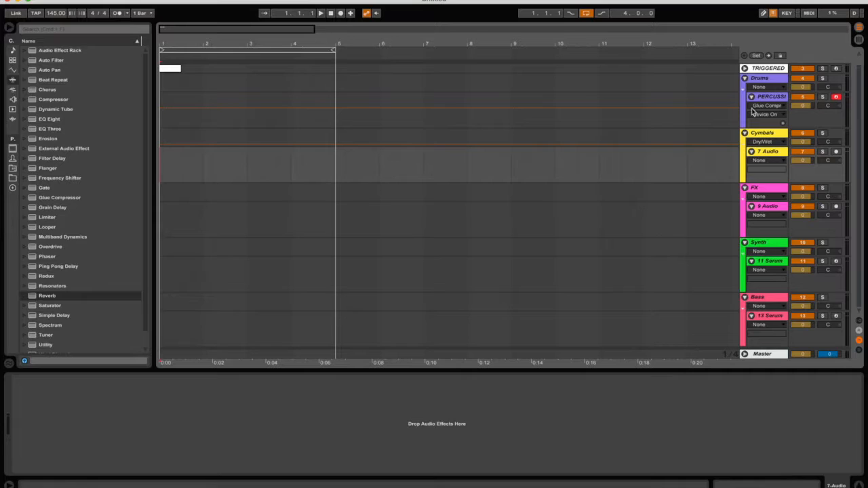
{"action": "left_click", "coordinate": [744, 78]}
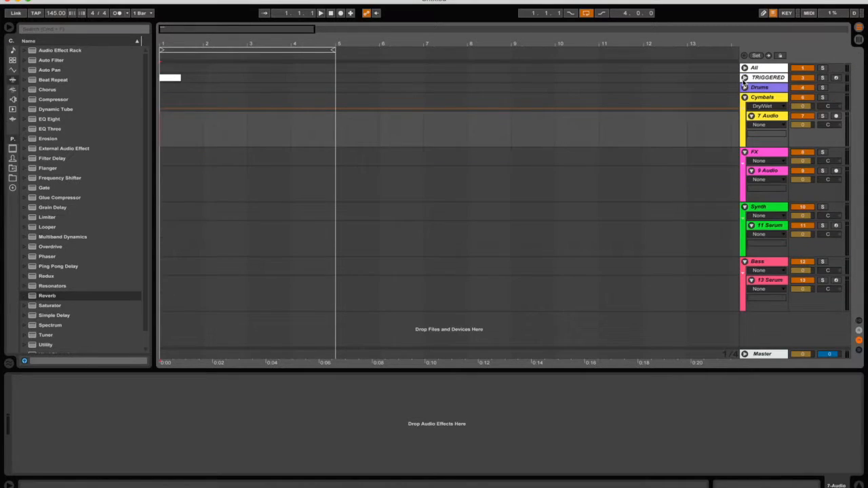
{"action": "left_click", "coordinate": [744, 87]}
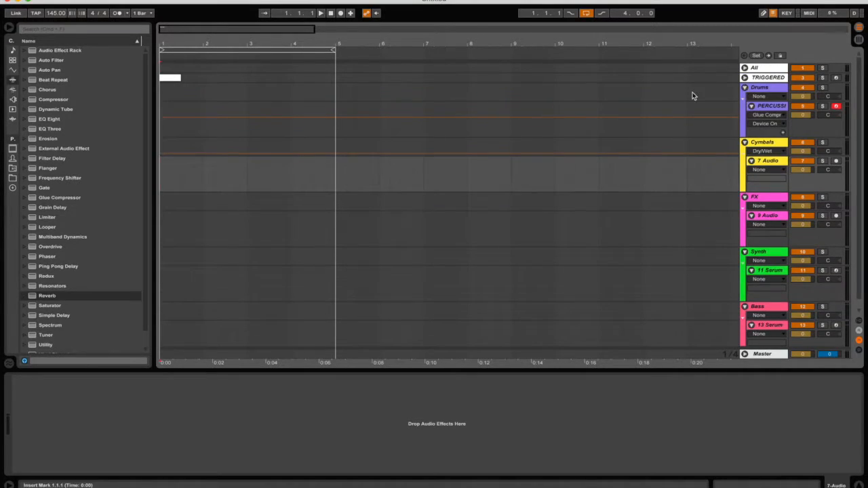
{"action": "scroll", "coordinate": [317, 194], "scroll_direction": "down", "scroll_amount": 1}
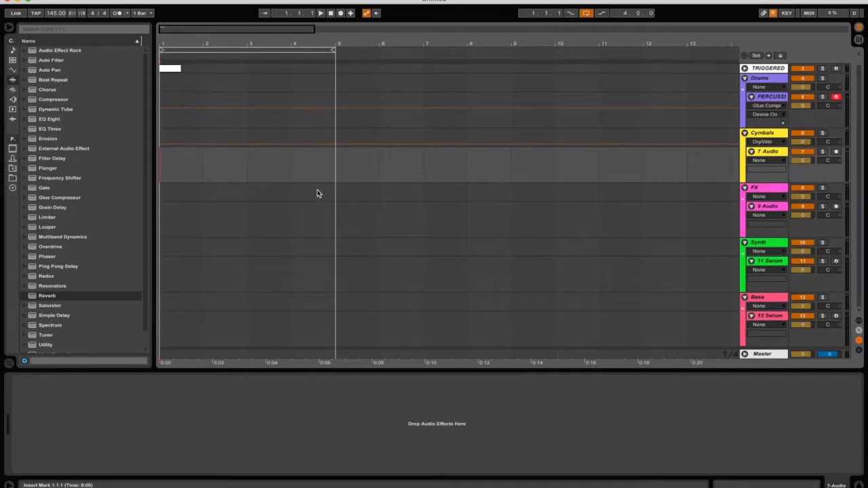
Select the 9 Audio track and browse the FX - Reverse samples in the BOS - Leviathan folder.
{"action": "left_click", "coordinate": [764, 206]}
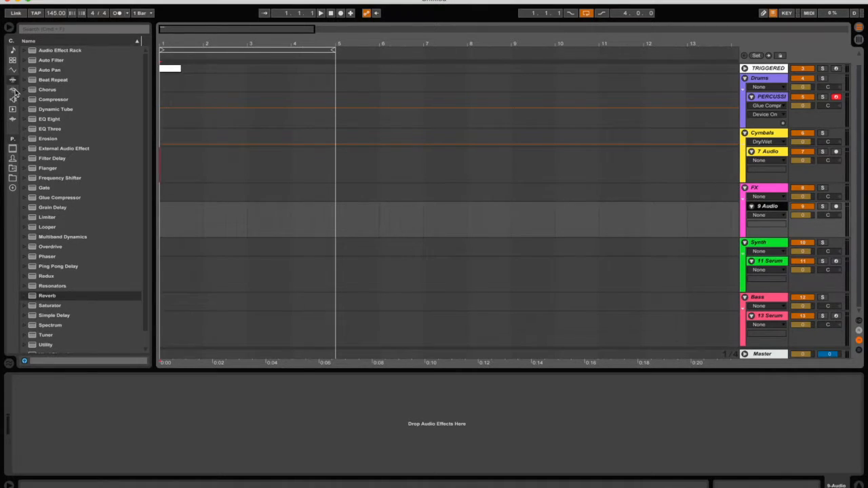
{"action": "left_click", "coordinate": [12, 178]}
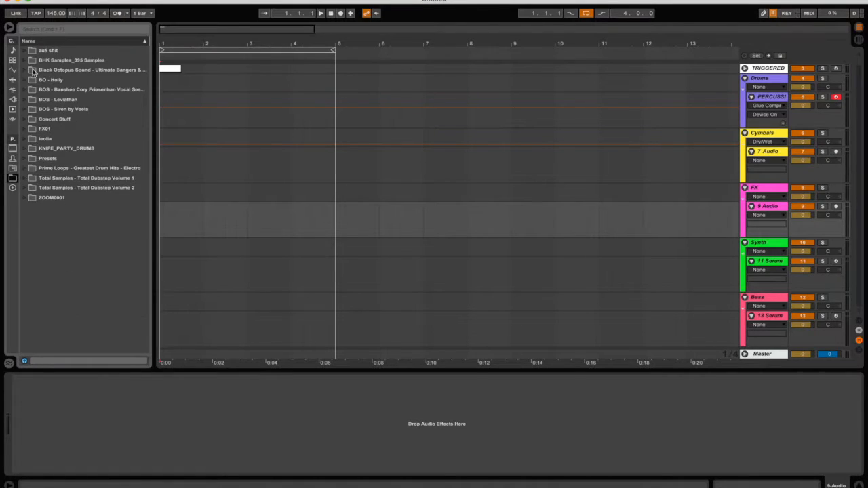
{"action": "left_click", "coordinate": [25, 100]}
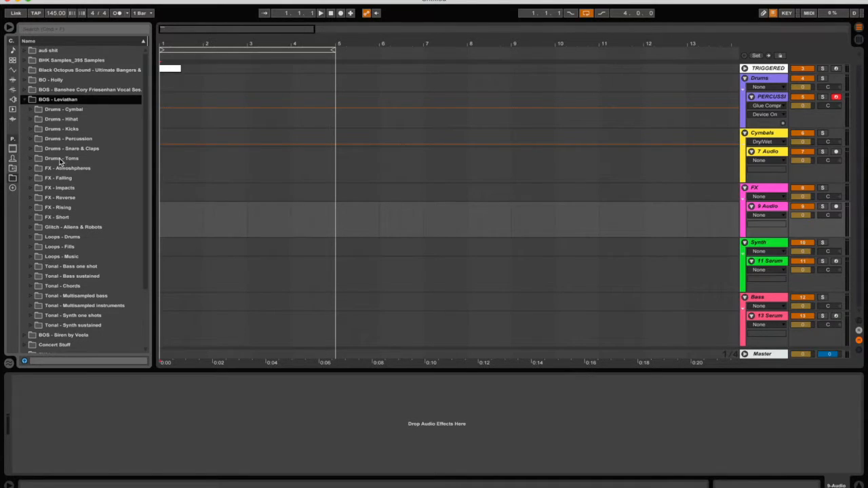
{"action": "left_click", "coordinate": [30, 198]}
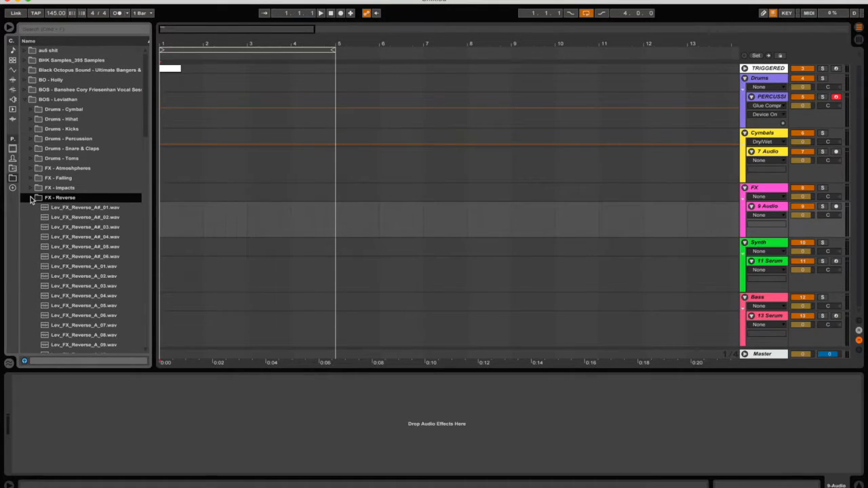
{"action": "scroll", "coordinate": [89, 228], "scroll_direction": "down", "scroll_amount": 4}
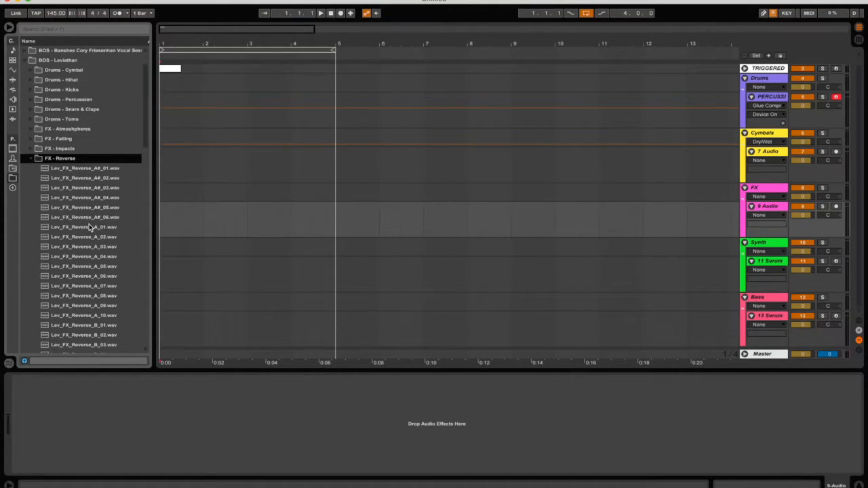
{"action": "scroll", "coordinate": [89, 228], "scroll_direction": "down", "scroll_amount": 2}
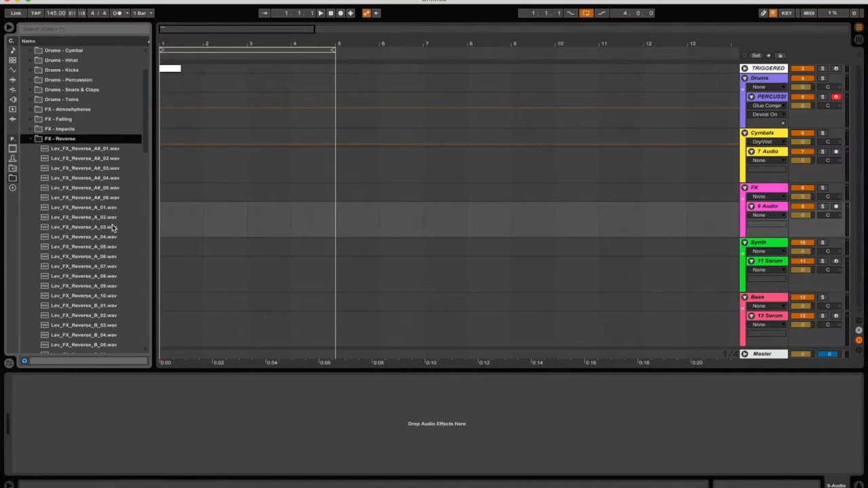
Close the FX - Reverse folder and look through the riser samples in FX - Rising.
{"action": "left_click", "coordinate": [31, 139]}
{"action": "left_click", "coordinate": [60, 149]}
{"action": "left_click", "coordinate": [31, 149]}
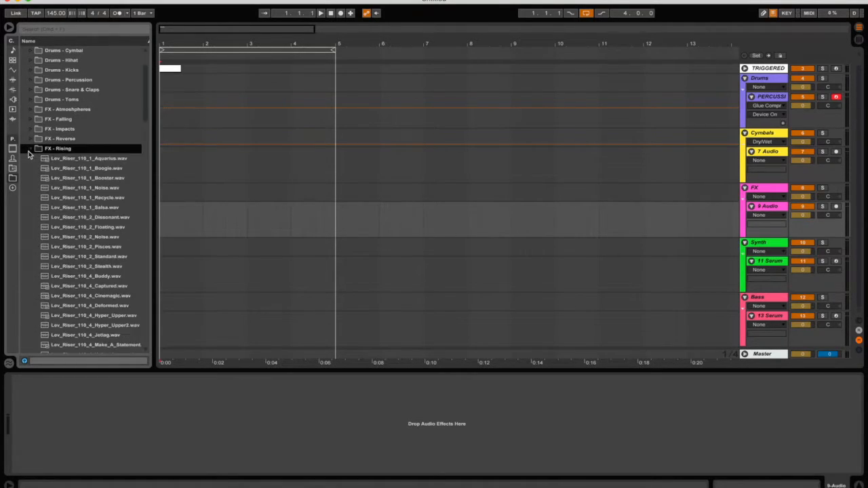
{"action": "scroll", "coordinate": [92, 250], "scroll_direction": "down", "scroll_amount": 3}
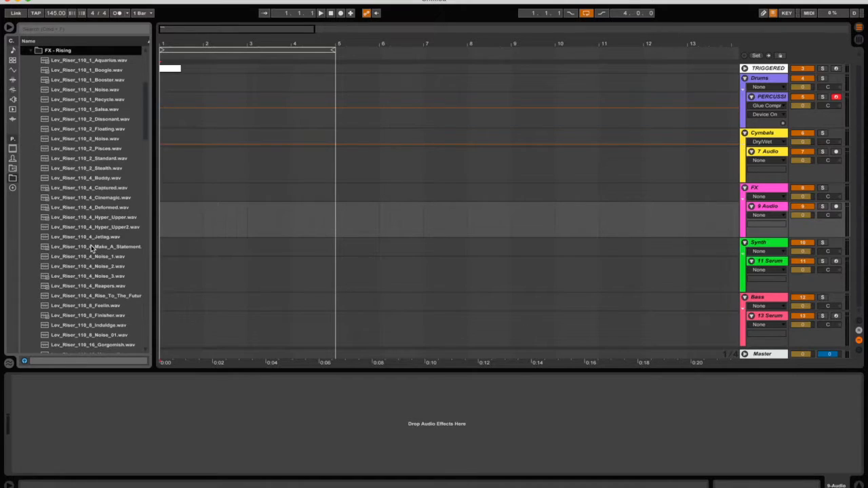
{"action": "scroll", "coordinate": [91, 250], "scroll_direction": "down", "scroll_amount": 8}
{"action": "scroll", "coordinate": [91, 249], "scroll_direction": "down", "scroll_amount": 1}
{"action": "scroll", "coordinate": [92, 250], "scroll_direction": "down", "scroll_amount": 6}
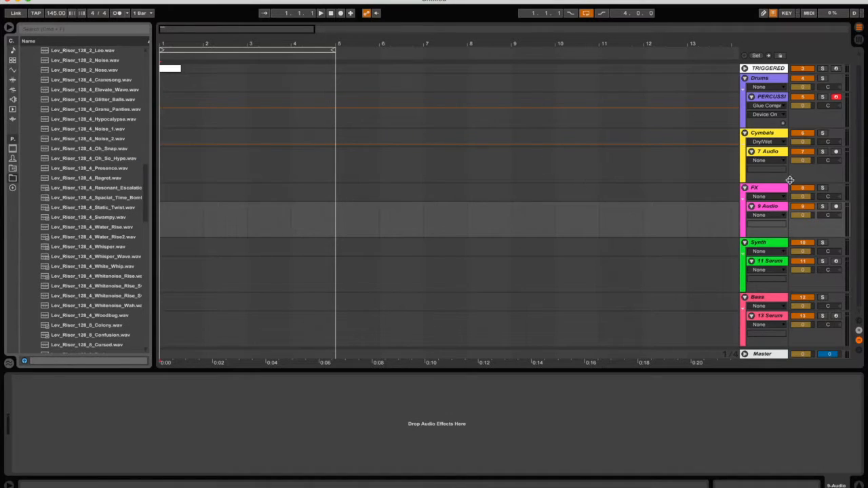
Add a Glue Compressor to the FX group track.
{"action": "left_click", "coordinate": [769, 189]}
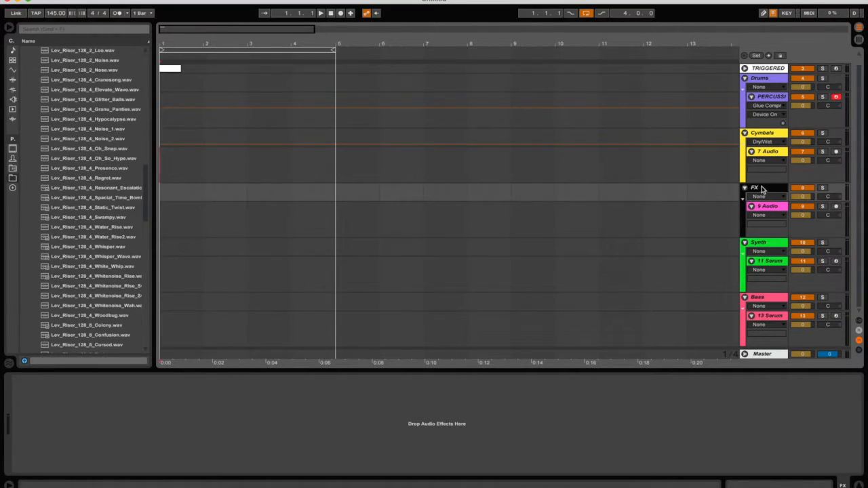
{"action": "left_click", "coordinate": [12, 73]}
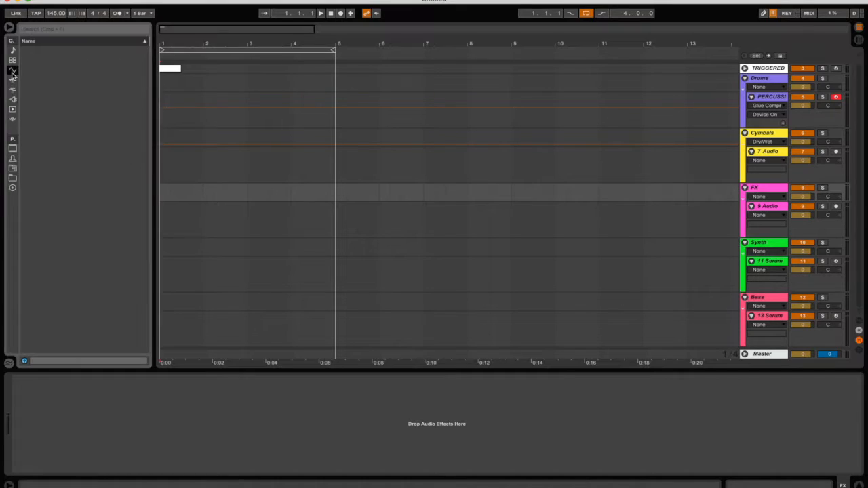
{"action": "left_click", "coordinate": [12, 80]}
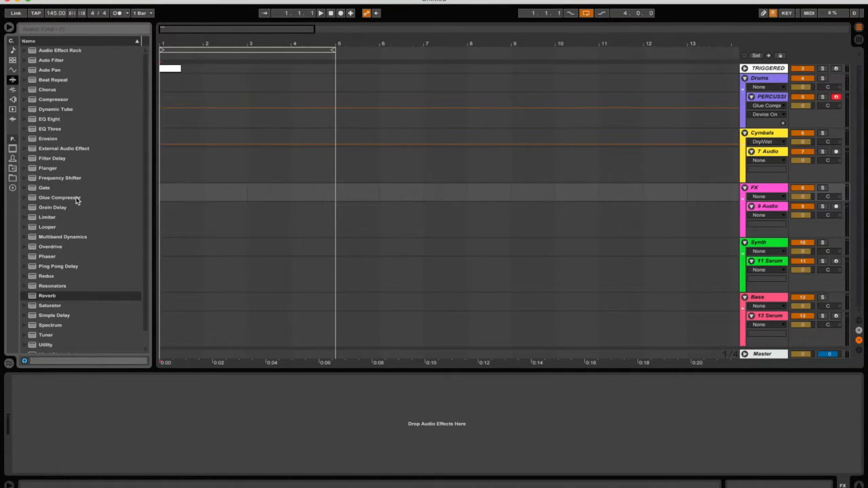
{"action": "left_click_drag", "start_coordinate": [73, 202], "coordinate": [82, 474]}
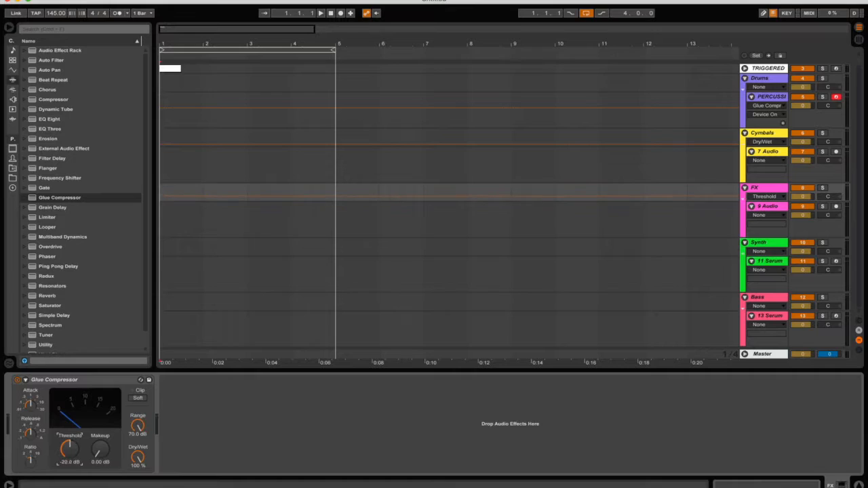
Reduce the Glue Compressor's attack and release, and set its threshold to -4.13 dB and makeup to 1.11 dB.
{"action": "left_click_drag", "start_coordinate": [99, 452], "coordinate": [99, 442]}
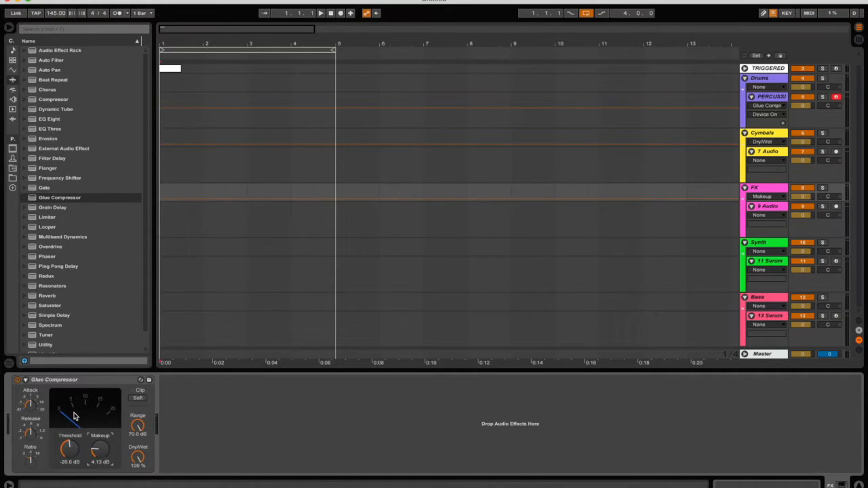
{"action": "left_click", "coordinate": [31, 409]}
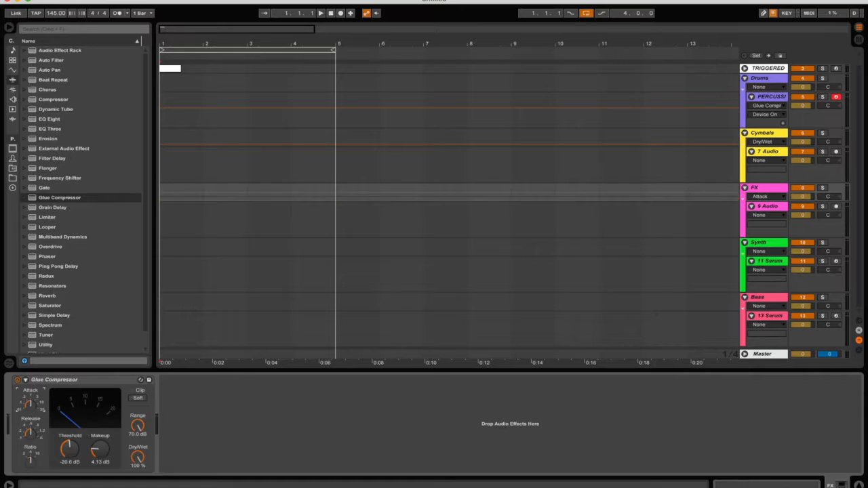
{"action": "left_click", "coordinate": [31, 436]}
{"action": "left_click_drag", "start_coordinate": [71, 455], "coordinate": [70, 444]}
{"action": "left_click_drag", "start_coordinate": [100, 450], "coordinate": [100, 462]}
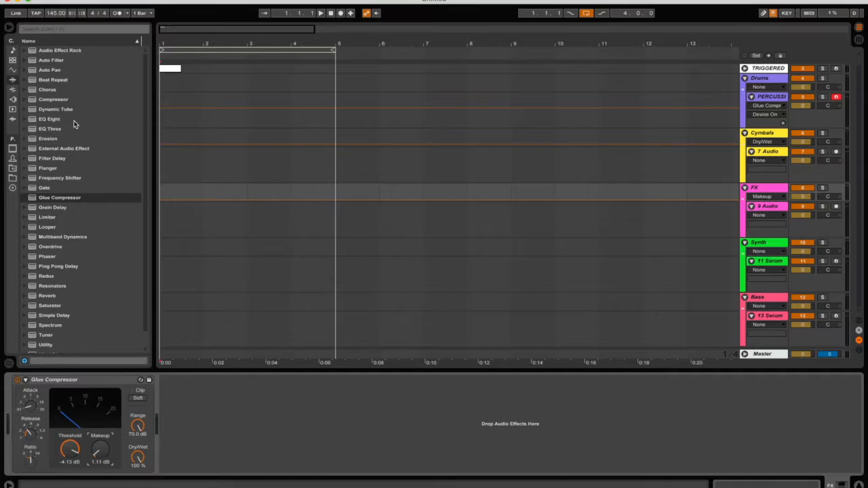
{"action": "mouse_move", "coordinate": [58, 100]}
{"action": "left_mouse_down"}
{"action": "mouse_move", "coordinate": [285, 485]}
{"action": "mouse_move", "coordinate": [294, 453]}
{"action": "mouse_move", "coordinate": [207, 409]}
{"action": "left_mouse_up"}
{"action": "left_click", "coordinate": [207, 404]}
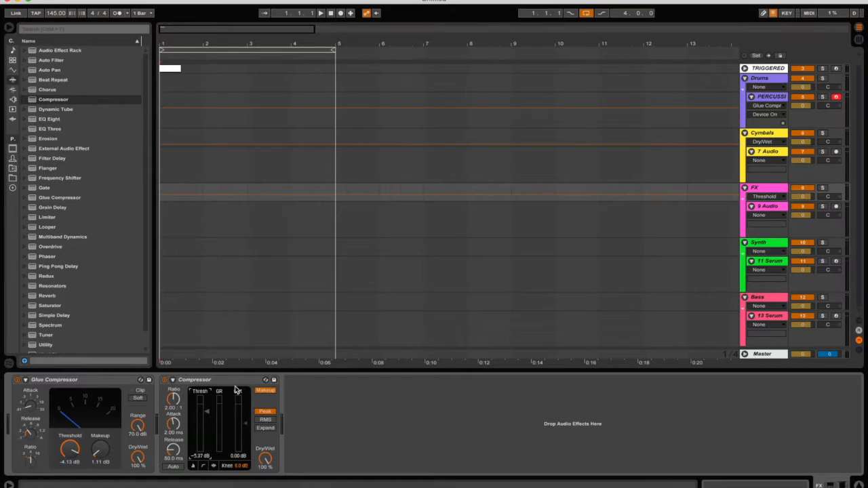
{"action": "left_click_drag", "start_coordinate": [175, 419], "coordinate": [178, 428]}
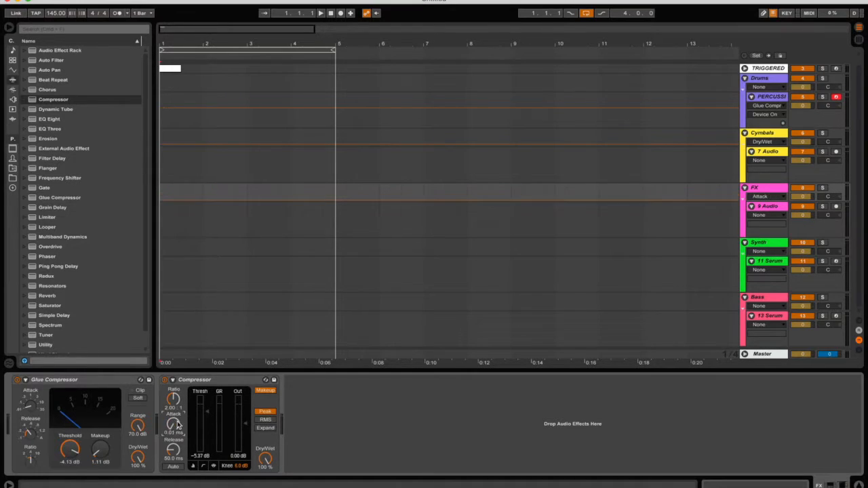
{"action": "left_click", "coordinate": [192, 380]}
{"action": "key", "text": "Delete"}
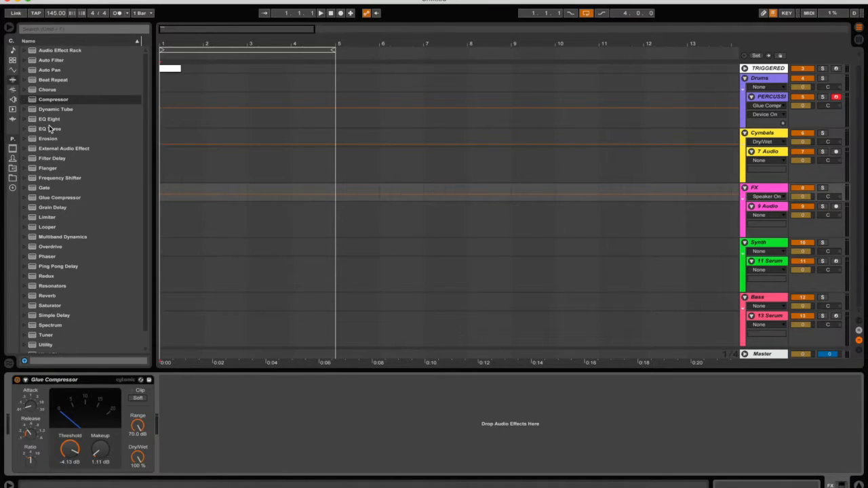
Find the 140 BPM risers in the sample folder and preview Lev_Riser_140_4_Digital_Erupt.wav and Lev_Riser_140_4_Exact.wav.
{"action": "left_click", "coordinate": [12, 177]}
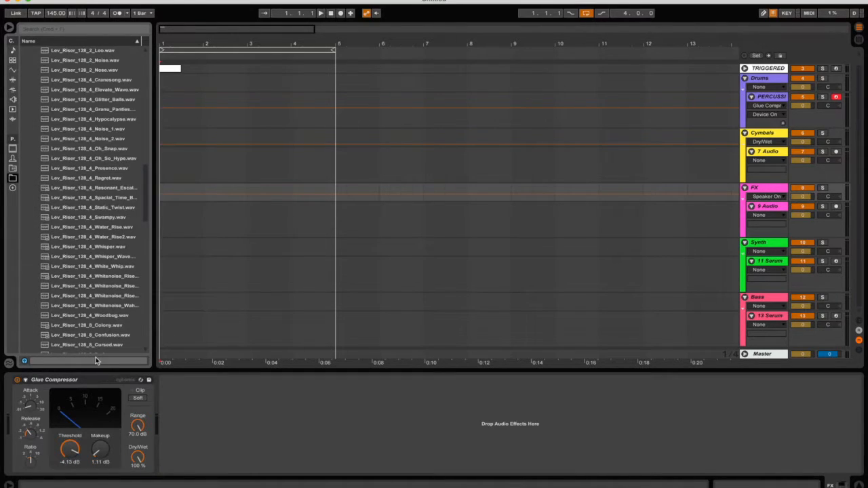
{"action": "scroll", "coordinate": [102, 212], "scroll_direction": "down", "scroll_amount": 7}
{"action": "scroll", "coordinate": [102, 212], "scroll_direction": "down", "scroll_amount": 8}
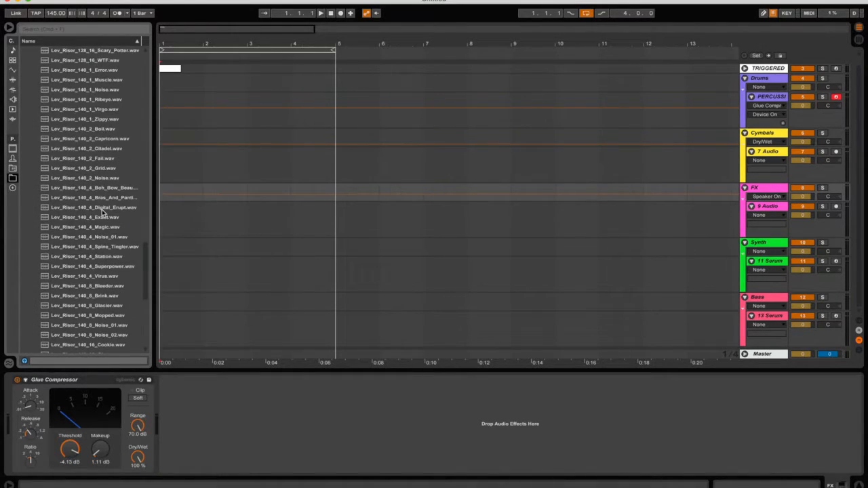
{"action": "left_click", "coordinate": [102, 209]}
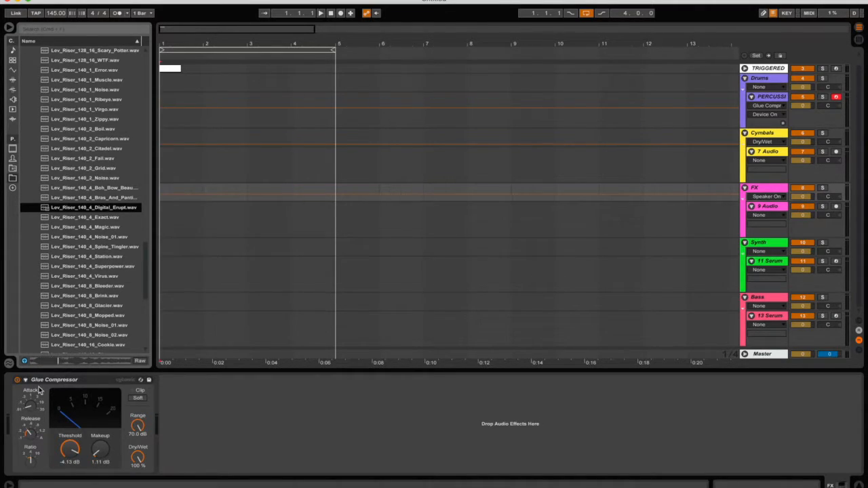
{"action": "left_click", "coordinate": [99, 217]}
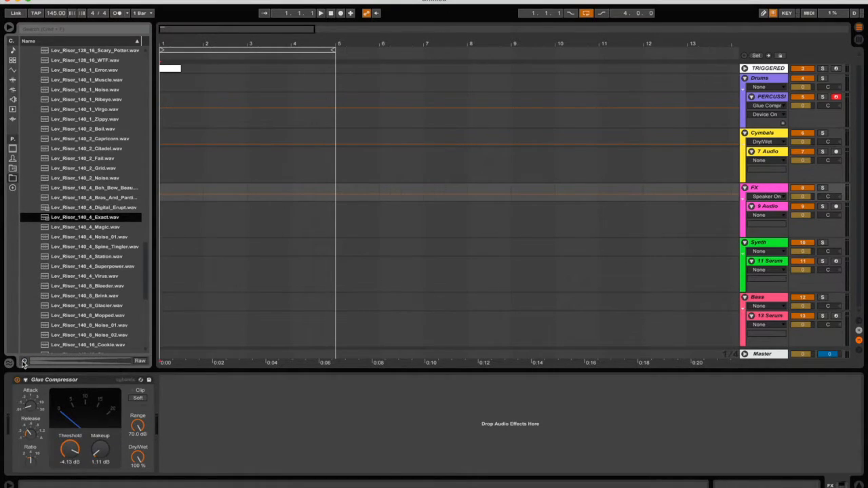
{"action": "left_click", "coordinate": [25, 362]}
Place Lev_Riser_140_4_Exact.wav at bar 1 on the 9 Audio track, play it and set the insert mark at bar 4.
{"action": "left_click_drag", "start_coordinate": [95, 220], "coordinate": [164, 237]}
{"action": "key", "text": "space"}
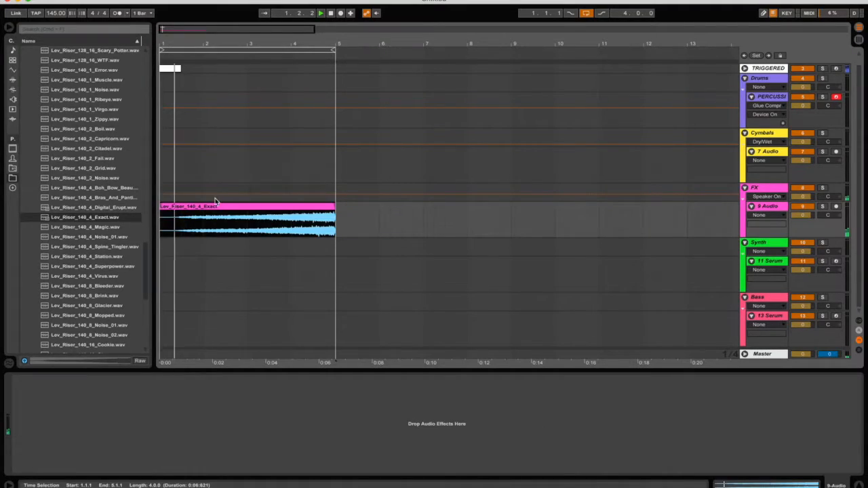
{"action": "left_click", "coordinate": [291, 176]}
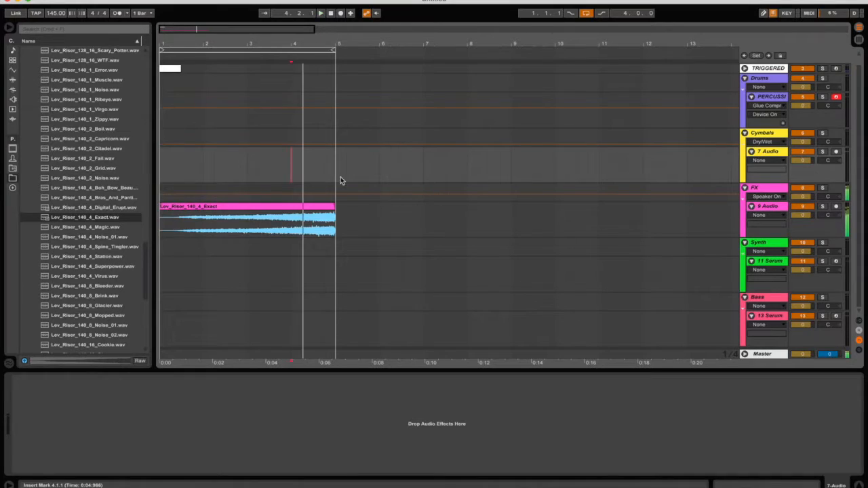
Add a Reverb after the Glue Compressor on the FX group track.
{"action": "left_click", "coordinate": [762, 194]}
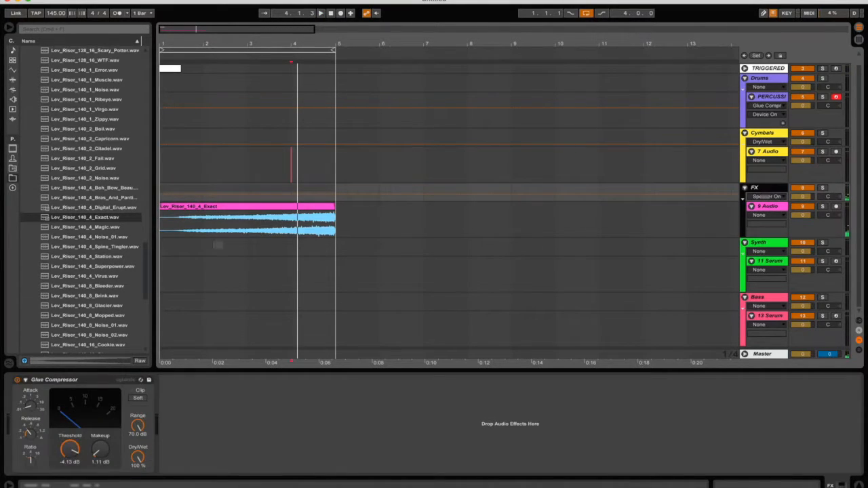
{"action": "left_click", "coordinate": [12, 79]}
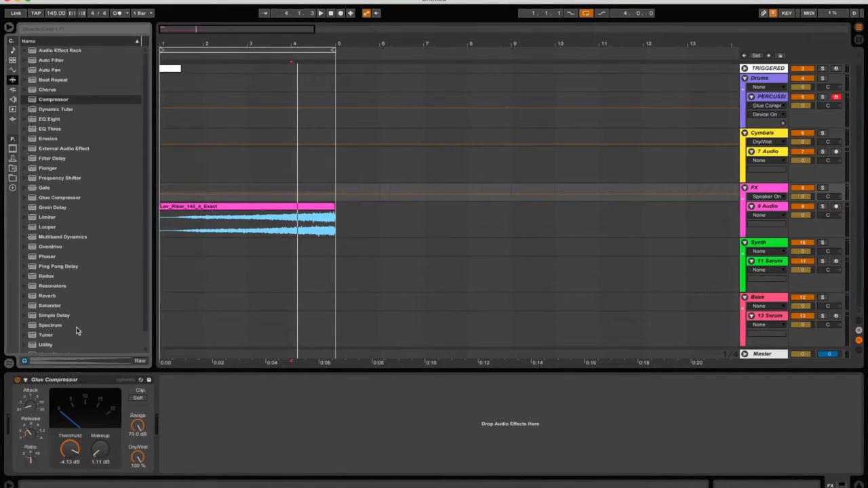
{"action": "scroll", "coordinate": [77, 331], "scroll_direction": "down", "scroll_amount": 2}
{"action": "left_click", "coordinate": [59, 279]}
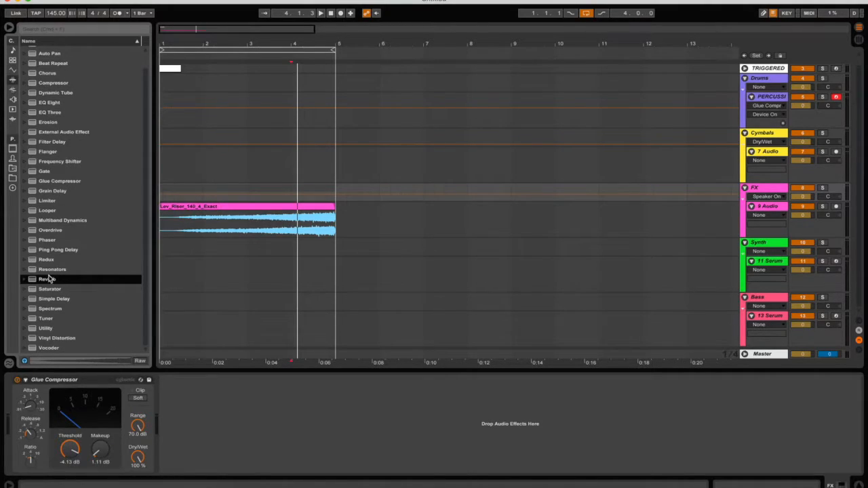
{"action": "left_click_drag", "start_coordinate": [49, 282], "coordinate": [263, 449]}
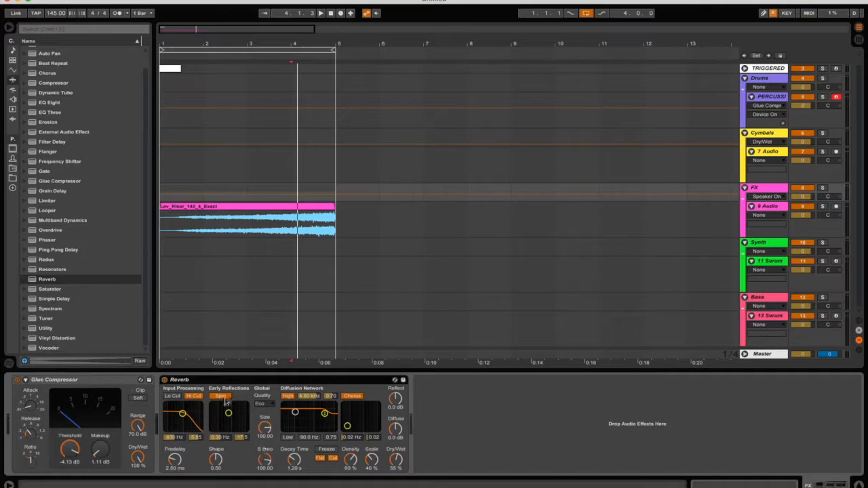
Enable the Reverb's Lo Cut with the input filter at about 455 Hz, disable Hi Cut, reduce Dry/Wet and set Decay Time to 1.52 s.
{"action": "left_click", "coordinate": [172, 396]}
{"action": "left_click_drag", "start_coordinate": [175, 438], "coordinate": [175, 448]}
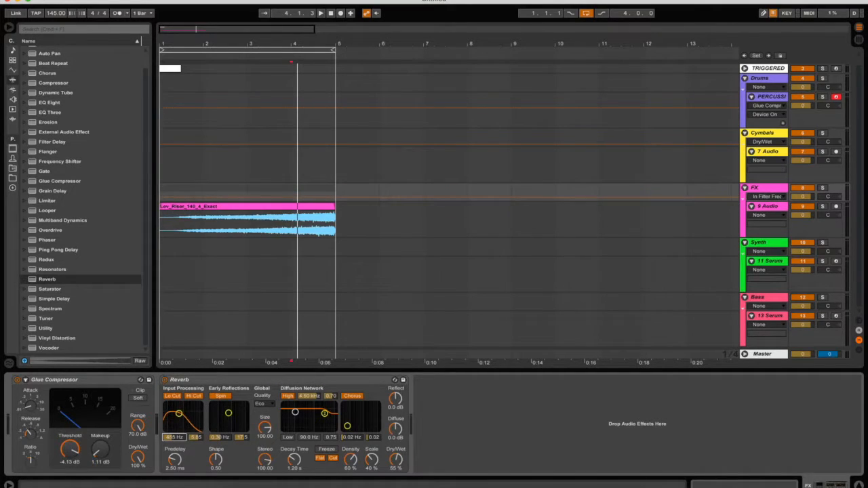
{"action": "left_click", "coordinate": [194, 397]}
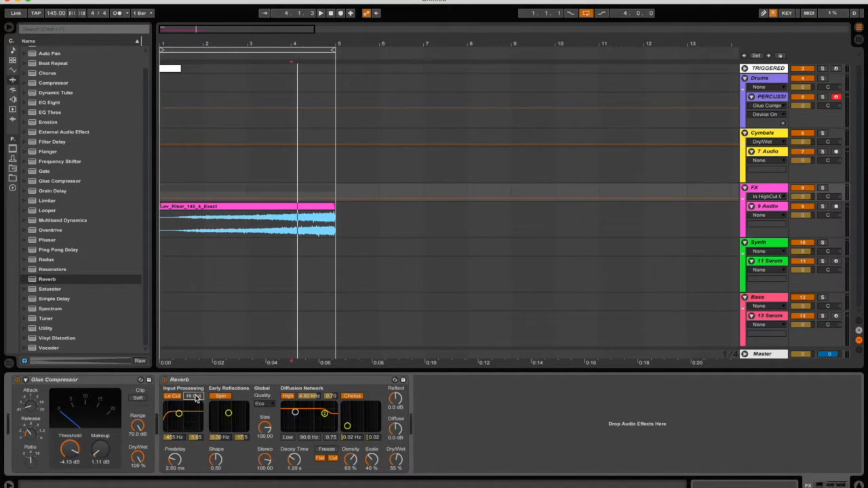
{"action": "left_click", "coordinate": [395, 461]}
{"action": "left_click_drag", "start_coordinate": [293, 460], "coordinate": [293, 448]}
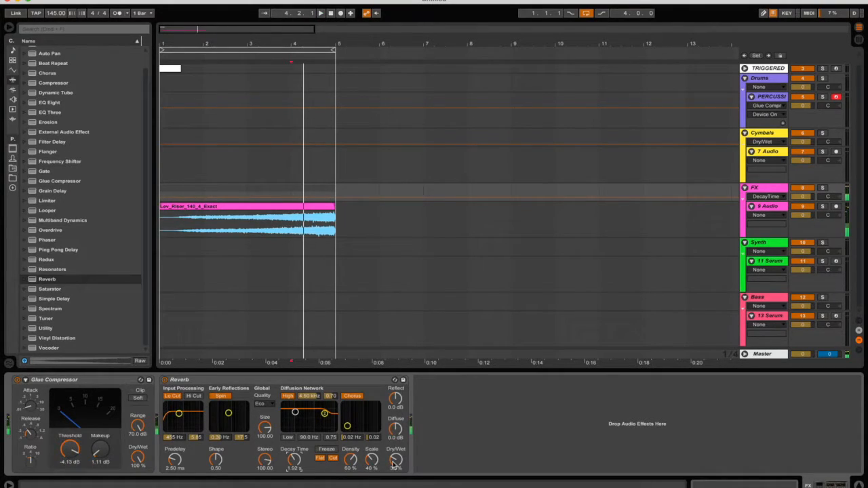
Play back the riser on the 9 Audio track to hear it through the FX group's Reverb.
{"action": "key", "text": "space"}
{"action": "key", "text": "space"}
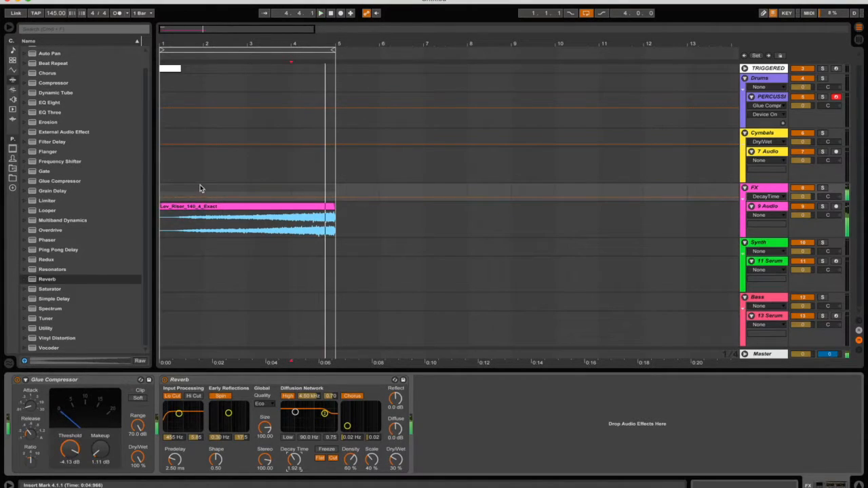
{"action": "key", "text": "space"}
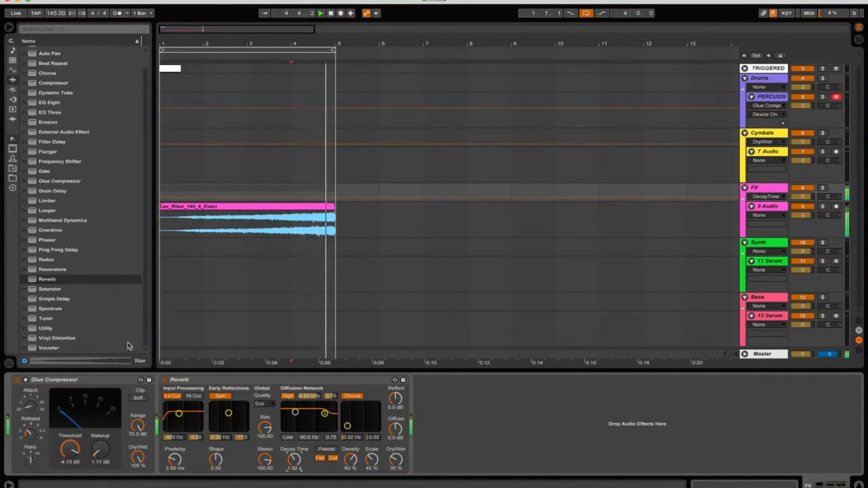
{"action": "key", "text": "space"}
{"action": "key", "text": "space"}
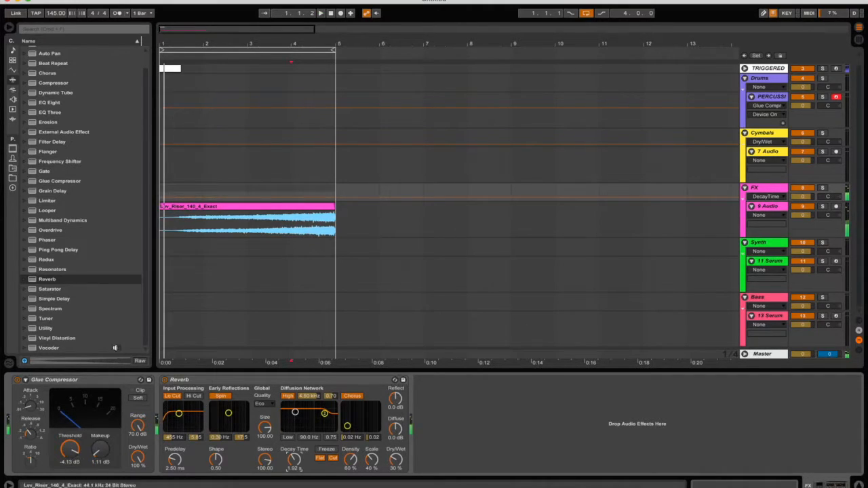
Set the FX group's Glue Compressor Threshold to -6.35 dB and Makeup to 0.00 dB while listening to the riser.
{"action": "left_click", "coordinate": [68, 455]}
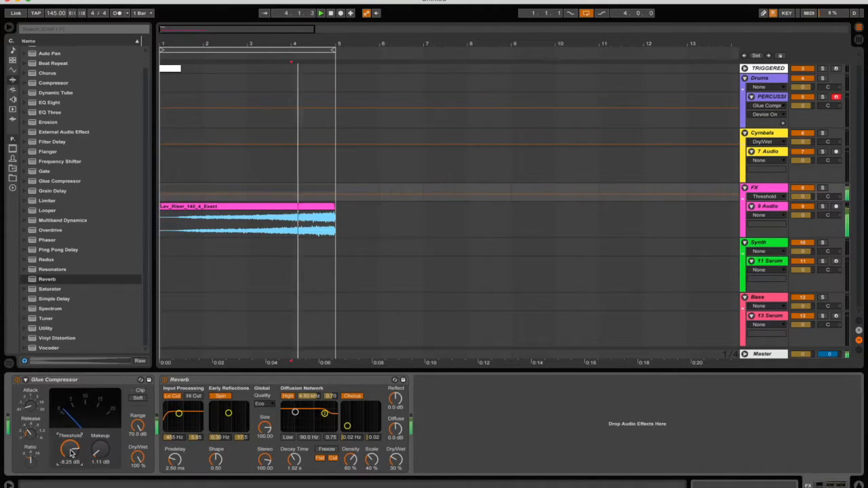
{"action": "left_click_drag", "start_coordinate": [100, 449], "coordinate": [101, 468]}
{"action": "key", "text": "space"}
{"action": "key", "text": "space"}
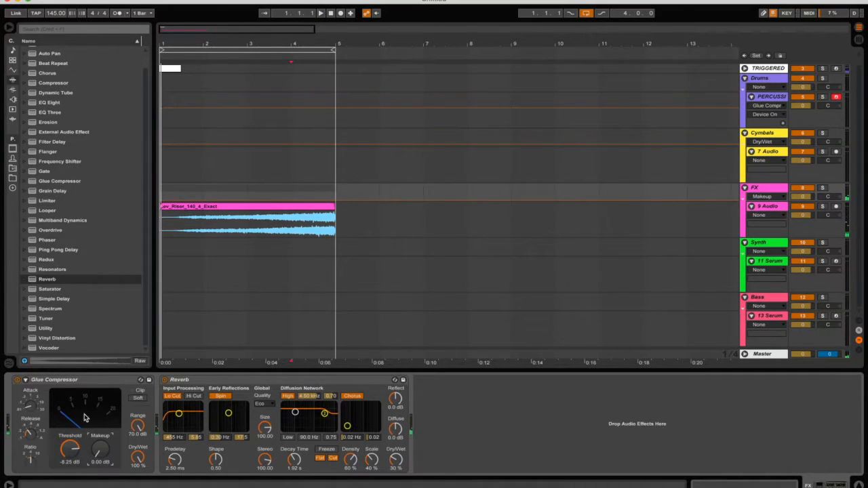
{"action": "left_click", "coordinate": [76, 448]}
Add an EQ Eight before the FX Glue Compressor and set its band 1 low cut to 300 Hz with Q 0.44.
{"action": "left_click", "coordinate": [67, 102]}
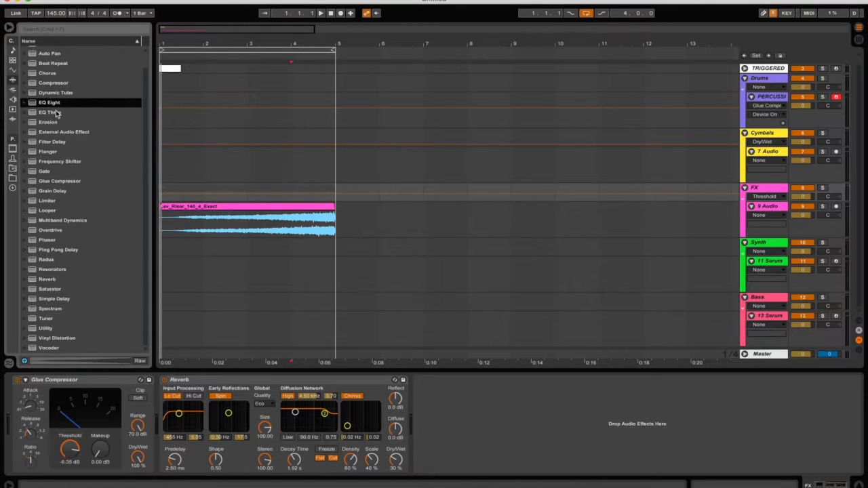
{"action": "left_click_drag", "start_coordinate": [54, 105], "coordinate": [38, 437]}
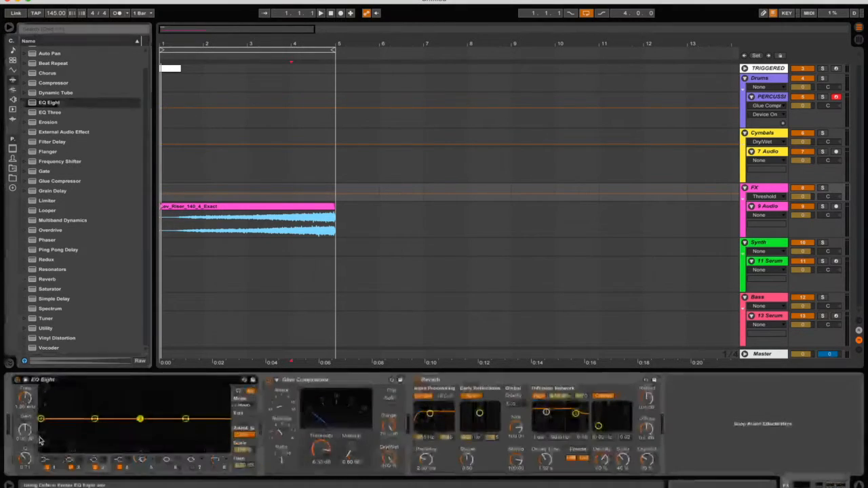
{"action": "mouse_move", "coordinate": [30, 397]}
{"action": "left_mouse_down"}
{"action": "mouse_move", "coordinate": [30, 447]}
{"action": "mouse_move", "coordinate": [30, 413]}
{"action": "left_mouse_up"}
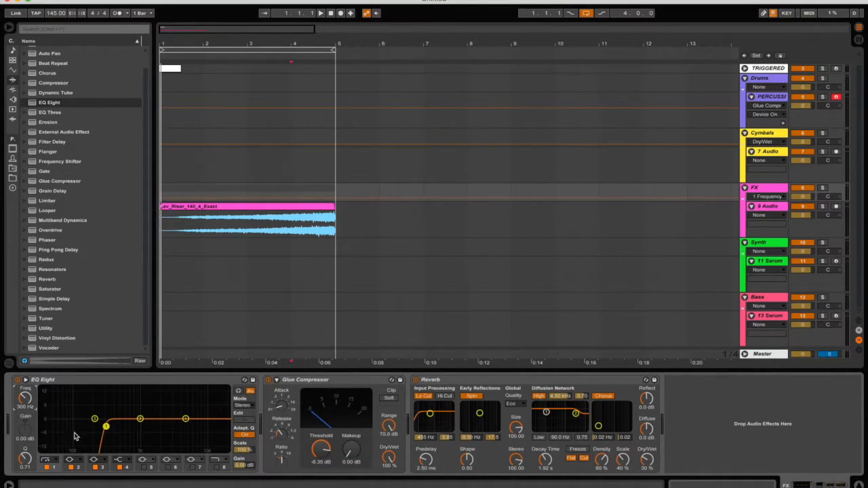
{"action": "left_click_drag", "start_coordinate": [25, 458], "coordinate": [24, 472]}
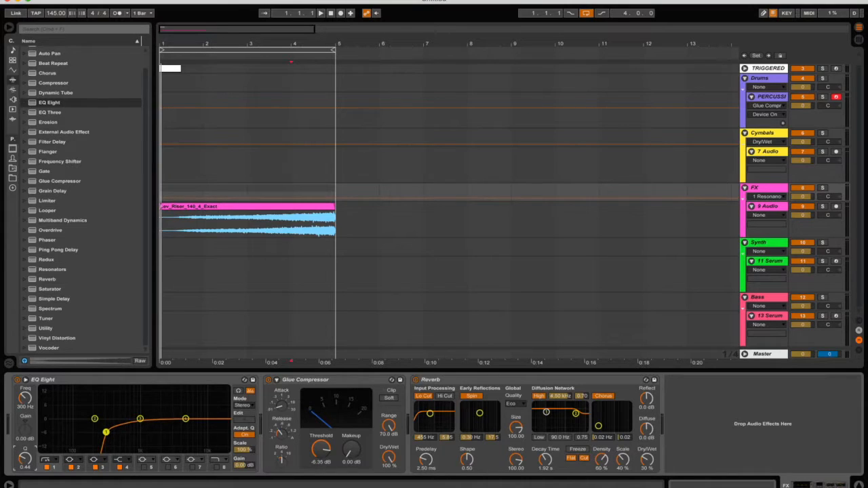
Play the riser from bar 3 and compare it with the FX group's EQ Eight bypassed and enabled.
{"action": "key", "text": "space"}
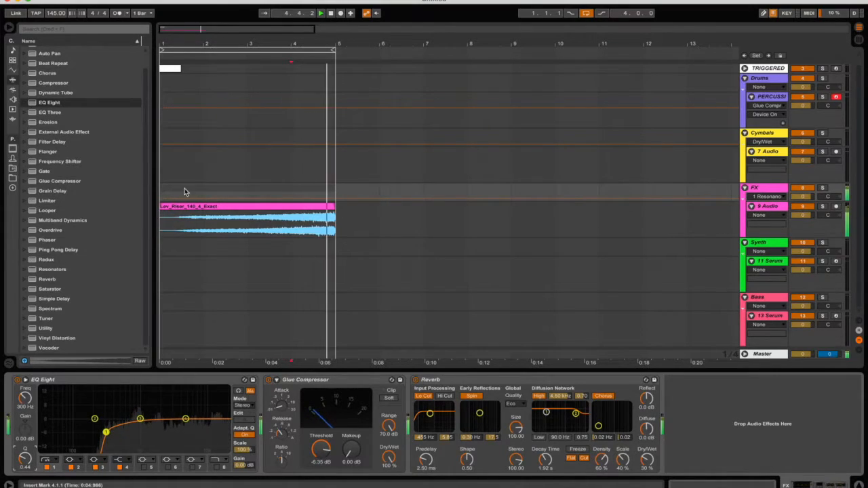
{"action": "left_click", "coordinate": [247, 194]}
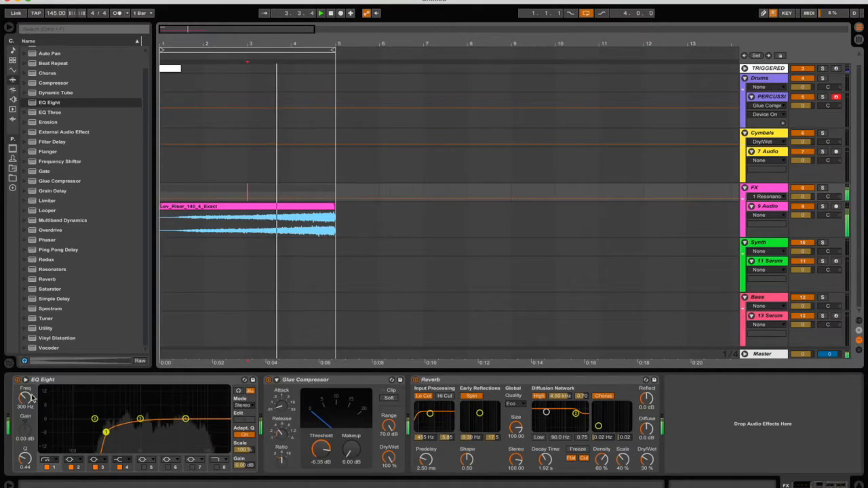
{"action": "left_click", "coordinate": [17, 381]}
{"action": "left_click", "coordinate": [17, 381]}
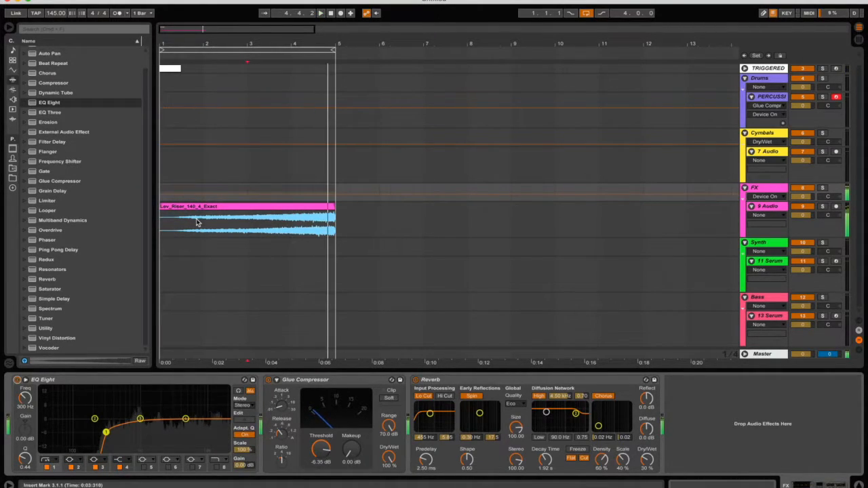
{"action": "key", "text": "space"}
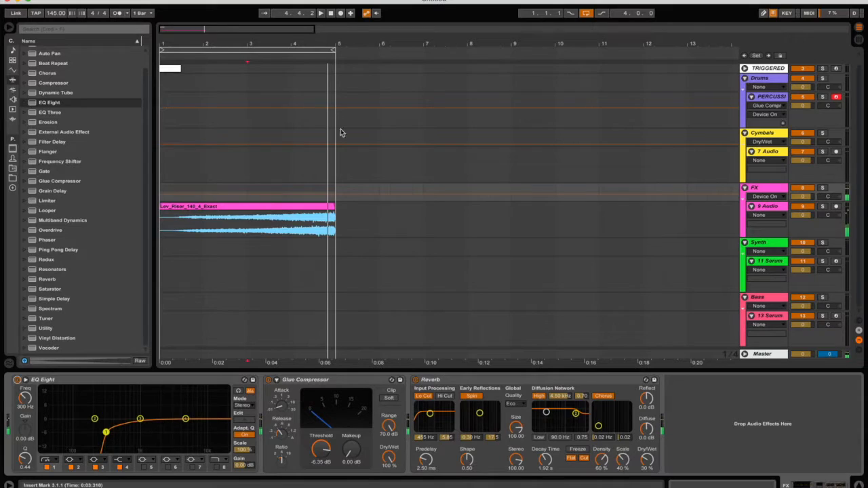
Open the Lev_Riser_140_4_Exact clip to view its sample settings and waveform.
{"action": "left_click", "coordinate": [258, 205]}
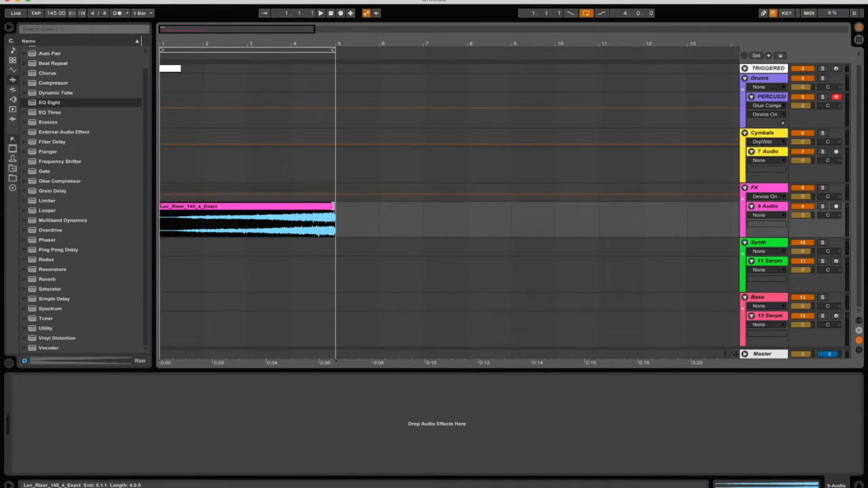
{"action": "mouse_move", "coordinate": [333, 205]}
{"action": "left_mouse_down"}
{"action": "mouse_move", "coordinate": [310, 205]}
{"action": "mouse_move", "coordinate": [331, 207]}
{"action": "left_mouse_up"}
{"action": "double_click", "coordinate": [324, 210]}
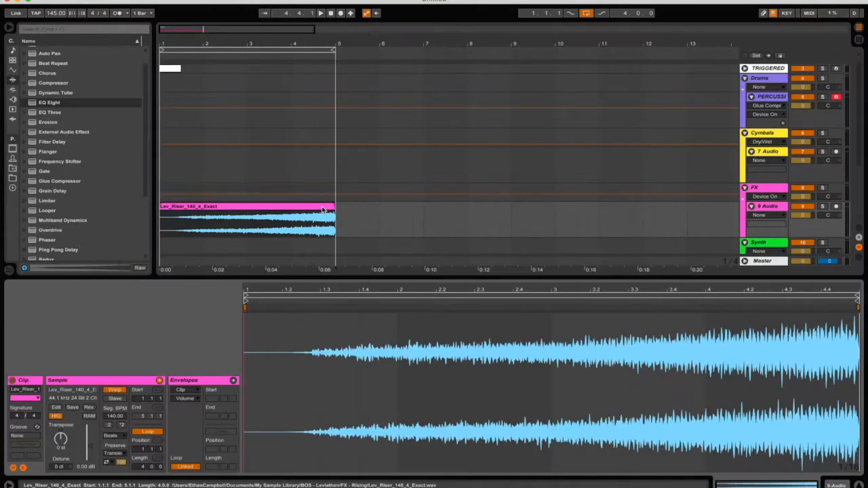
Review the device chains of the FX, Cymbals, PERCUSSION, Drums, Bass and Synth tracks, ending on the FX group.
{"action": "left_click", "coordinate": [767, 189]}
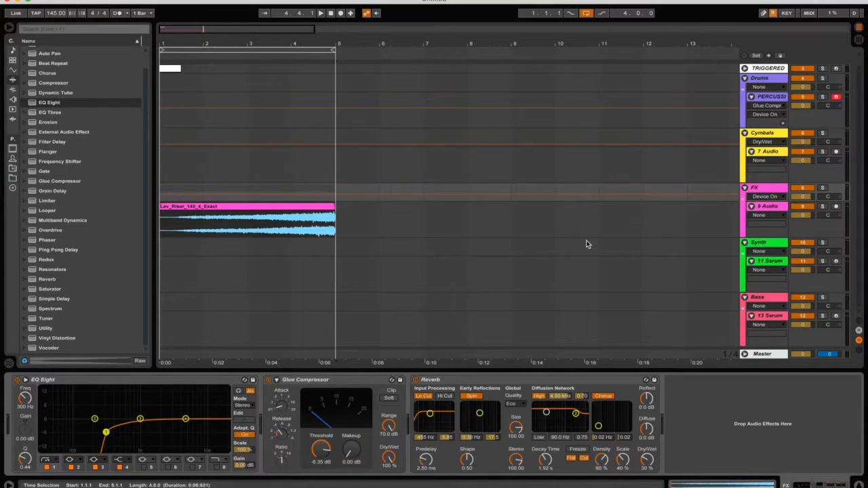
{"action": "scroll", "coordinate": [629, 225], "scroll_direction": "up", "scroll_amount": 1}
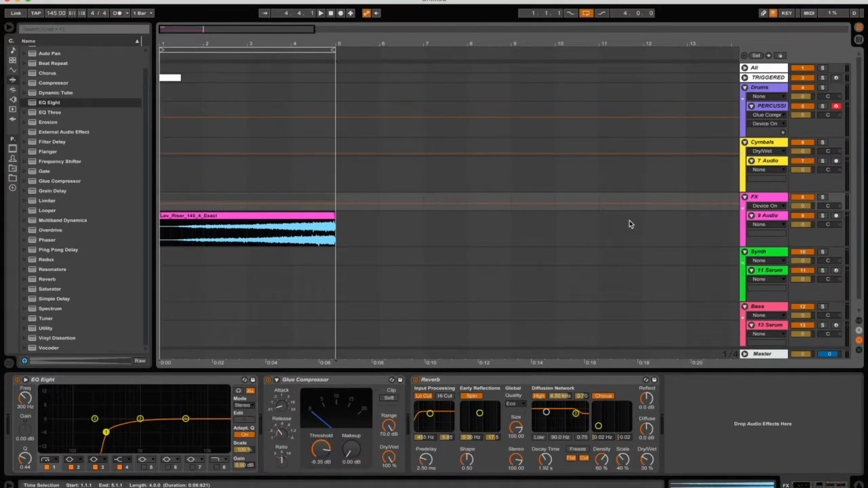
{"action": "scroll", "coordinate": [629, 225], "scroll_direction": "down", "scroll_amount": 1}
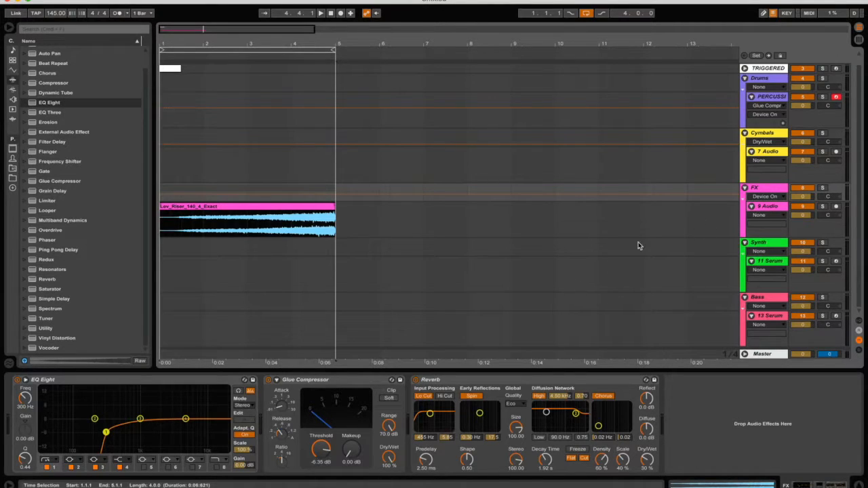
{"action": "left_click", "coordinate": [765, 134]}
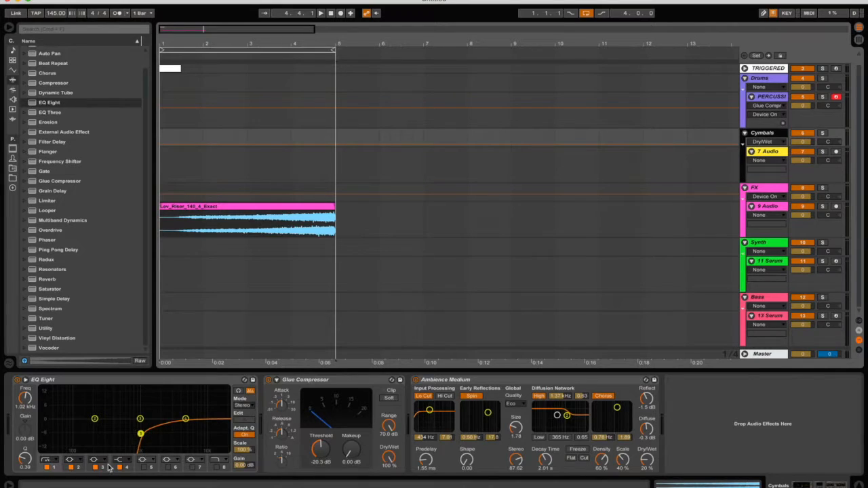
{"action": "left_click", "coordinate": [765, 100]}
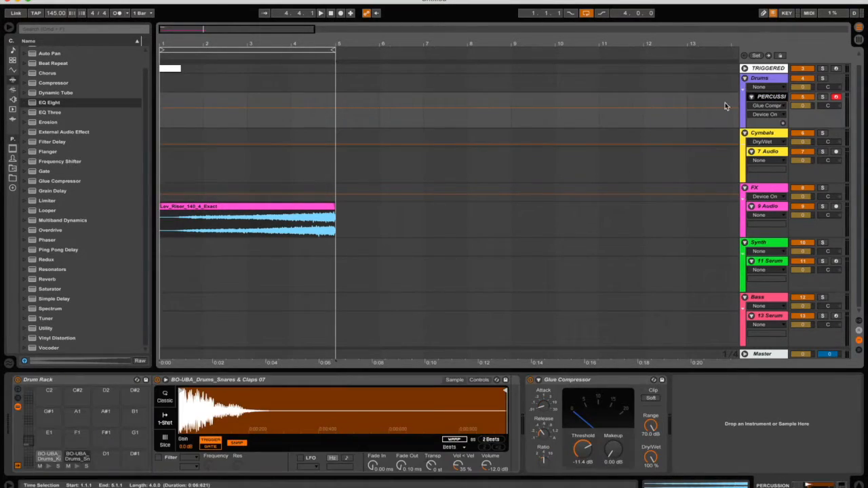
{"action": "left_click", "coordinate": [760, 79]}
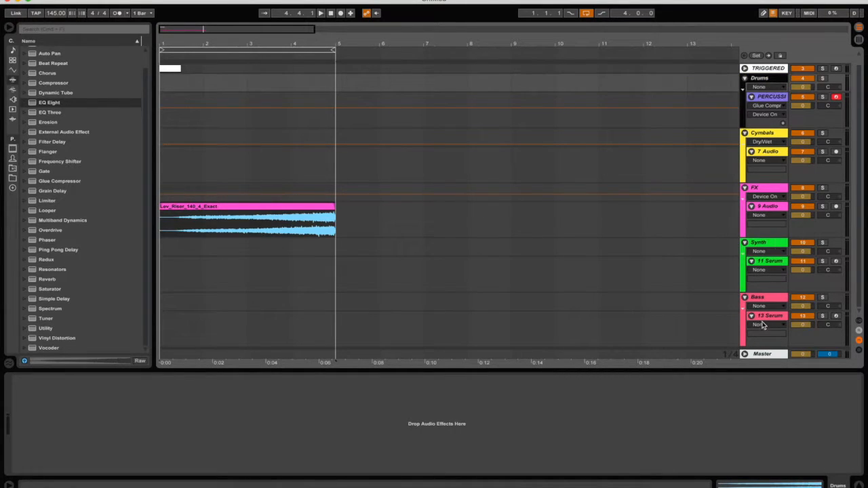
{"action": "left_click", "coordinate": [763, 298]}
{"action": "left_click", "coordinate": [769, 242]}
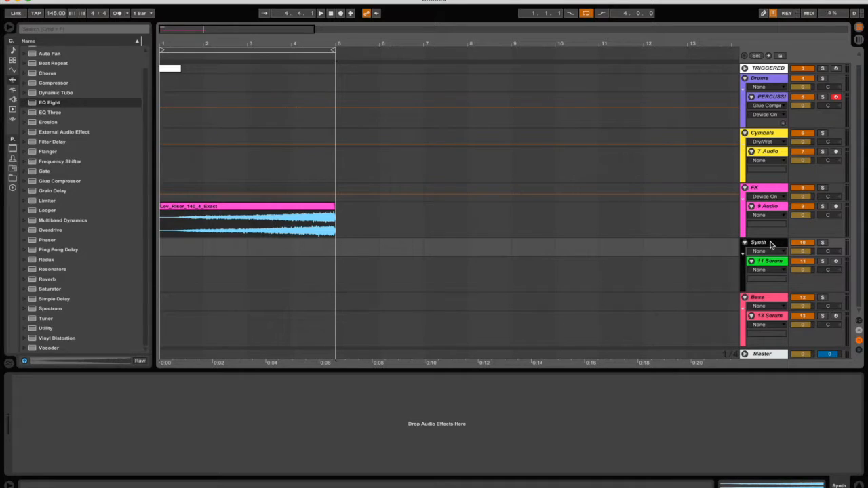
{"action": "double_click", "coordinate": [770, 245]}
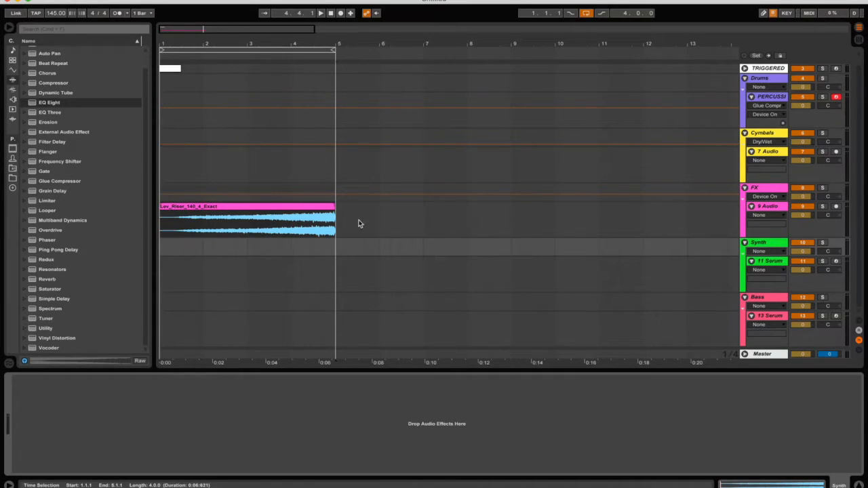
{"action": "left_click", "coordinate": [756, 190]}
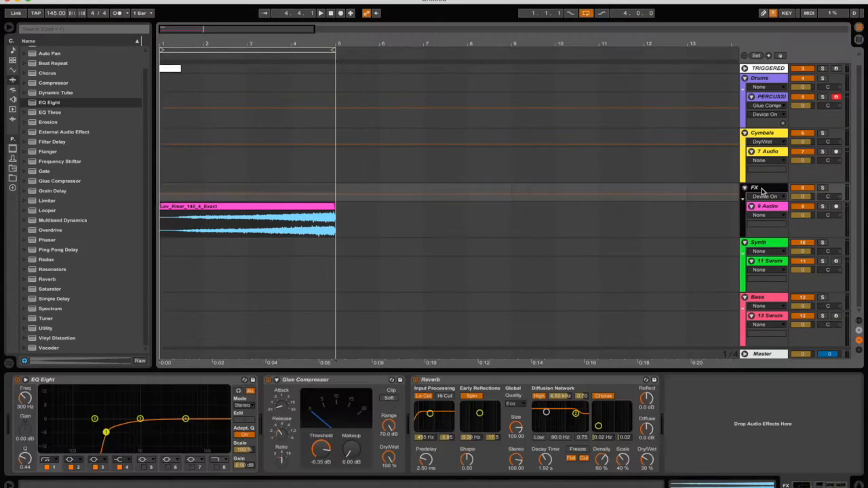
Add a Chorus to the 9 Audio track and play the riser through it.
{"action": "key", "text": "space"}
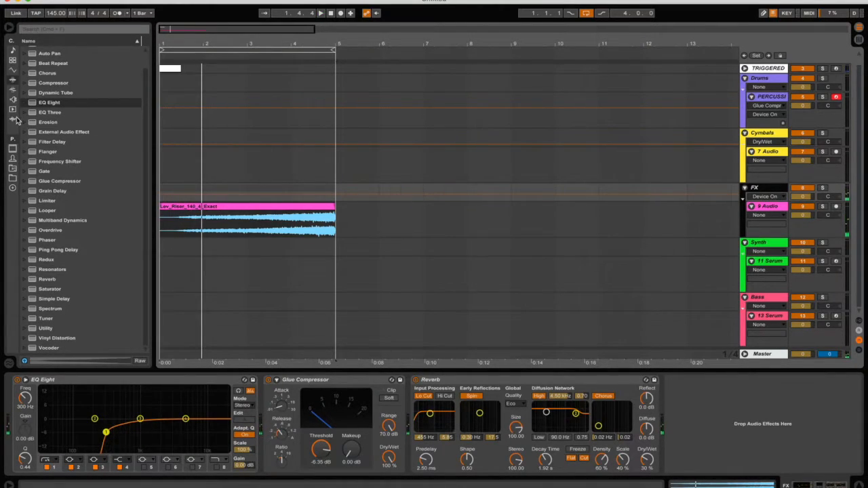
{"action": "left_click", "coordinate": [299, 207]}
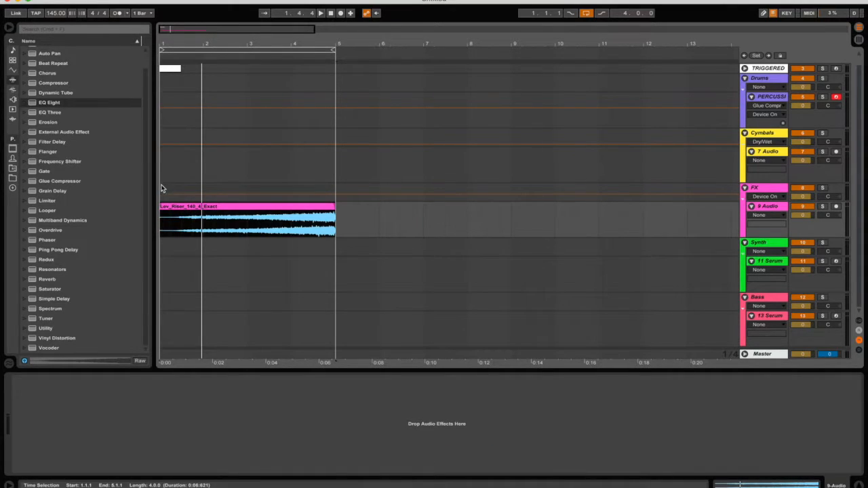
{"action": "left_click", "coordinate": [767, 207]}
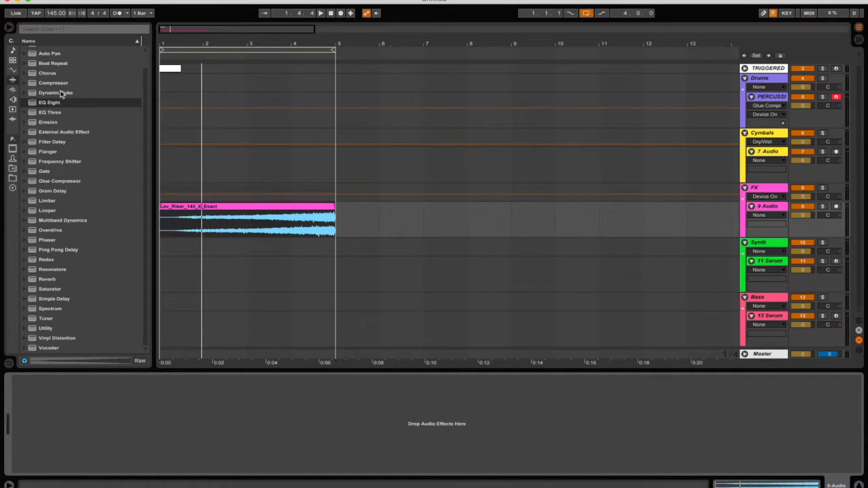
{"action": "left_click_drag", "start_coordinate": [53, 73], "coordinate": [114, 409]}
{"action": "key", "text": "space"}
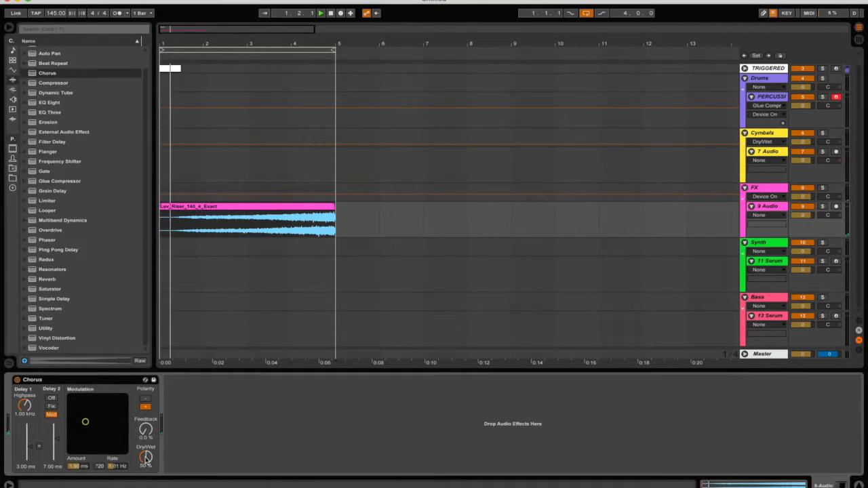
{"action": "left_click_drag", "start_coordinate": [145, 459], "coordinate": [145, 459]}
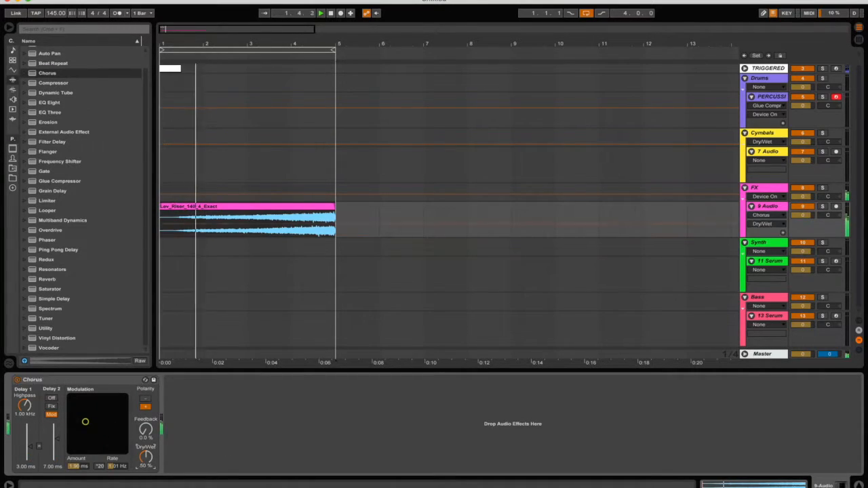
Automate the Chorus Dry/Wet on the 9 Audio track to rise from 0 to 100 % across the riser, and play it.
{"action": "right_click", "coordinate": [145, 458]}
{"action": "left_click", "coordinate": [201, 470]}
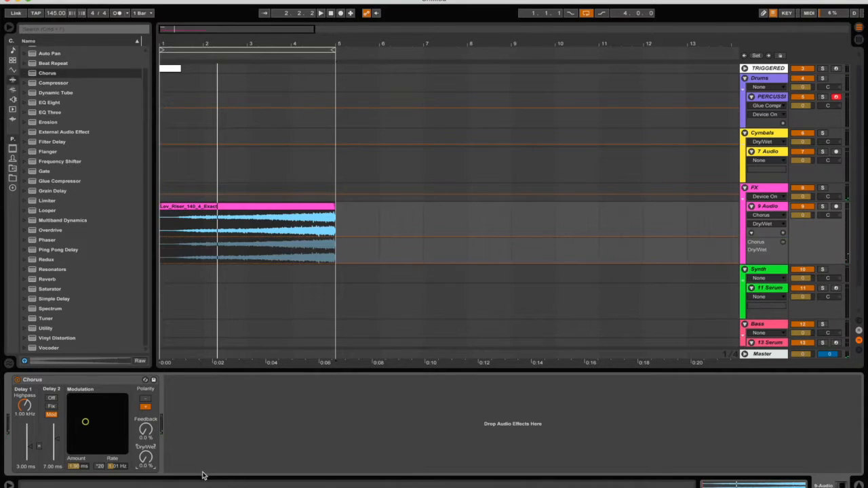
{"action": "left_click_drag", "start_coordinate": [315, 260], "coordinate": [315, 235]}
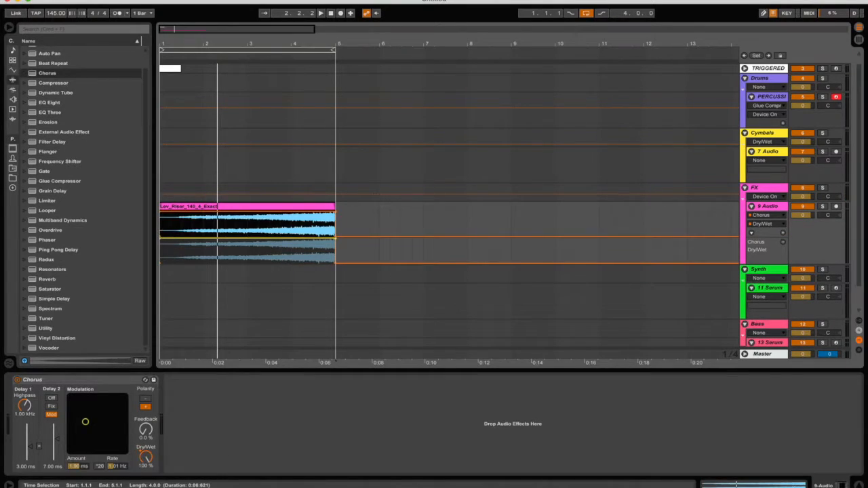
{"action": "left_click_drag", "start_coordinate": [161, 243], "coordinate": [232, 260]}
{"action": "key", "text": "space"}
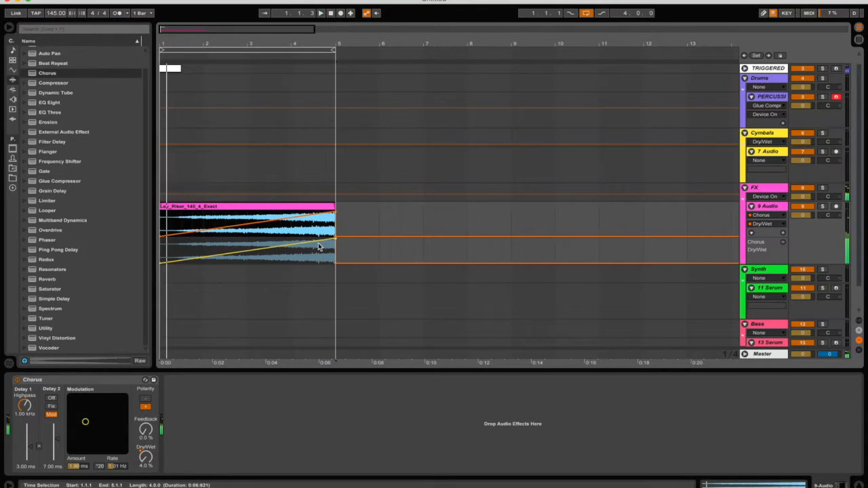
Increase the Chorus modulation amount and rate, and delete the Chorus from the 9 Audio track.
{"action": "mouse_move", "coordinate": [85, 420]}
{"action": "left_mouse_down"}
{"action": "mouse_move", "coordinate": [102, 428]}
{"action": "mouse_move", "coordinate": [81, 444]}
{"action": "mouse_move", "coordinate": [92, 414]}
{"action": "left_mouse_up"}
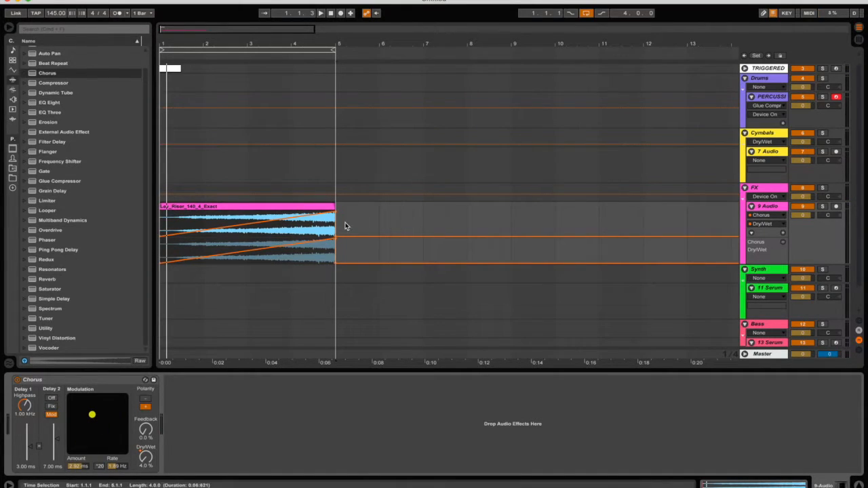
{"action": "left_click", "coordinate": [87, 380]}
{"action": "key", "text": "Delete"}
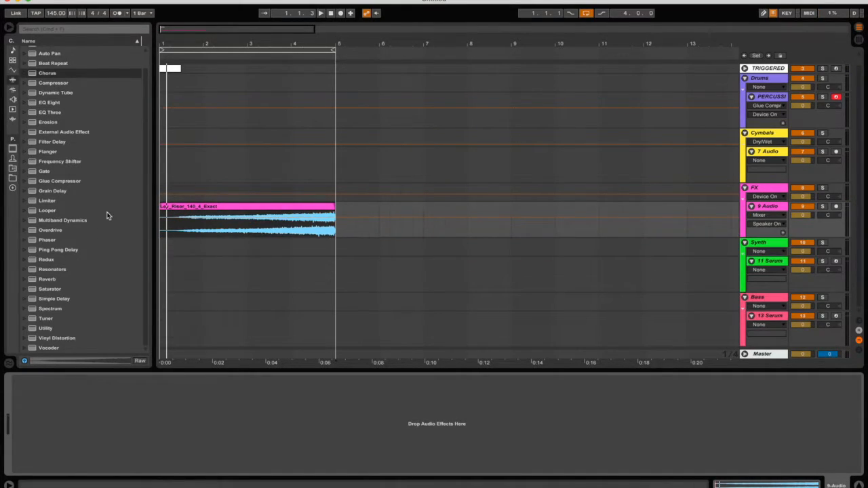
{"action": "scroll", "coordinate": [107, 211], "scroll_direction": "up", "scroll_amount": 1}
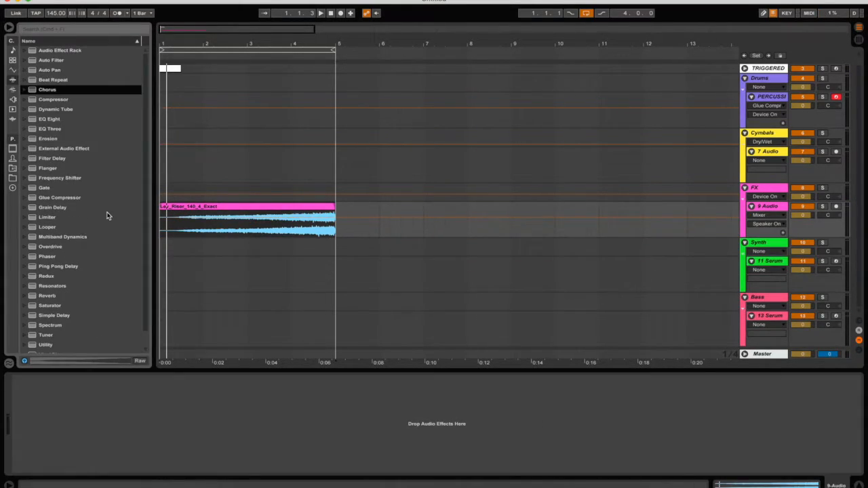
Add an Auto Filter to the 9 Audio track, raise its LFO amount to 30.0, and play the riser through it.
{"action": "double_click", "coordinate": [64, 60]}
{"action": "key", "text": "space"}
{"action": "key", "text": "space"}
{"action": "left_click_drag", "start_coordinate": [185, 407], "coordinate": [185, 326]}
{"action": "left_click", "coordinate": [207, 437]}
{"action": "left_click", "coordinate": [209, 429]}
{"action": "key", "text": "space"}
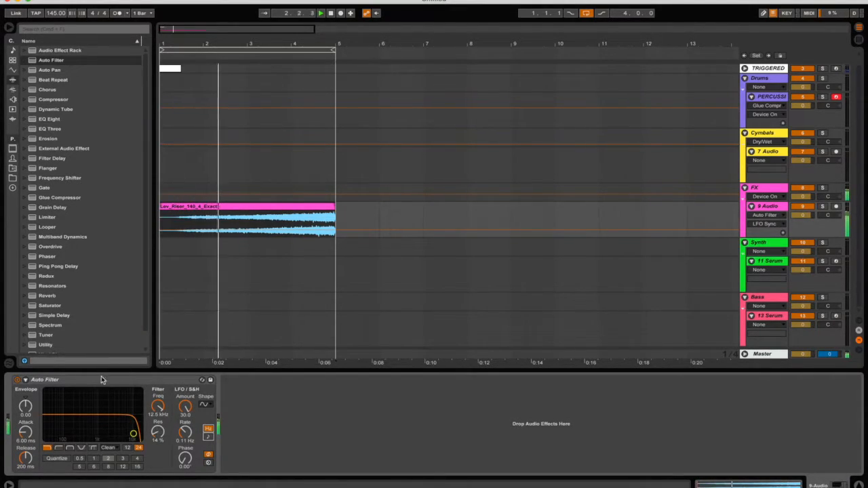
Set the Auto Filter frequency to 758 Hz and its LFO rate to 4.64 Hz while playing the riser.
{"action": "left_click_drag", "start_coordinate": [157, 406], "coordinate": [158, 448]}
{"action": "key", "text": "space"}
{"action": "left_click_drag", "start_coordinate": [186, 436], "coordinate": [187, 407]}
{"action": "left_click_drag", "start_coordinate": [183, 437], "coordinate": [183, 453]}
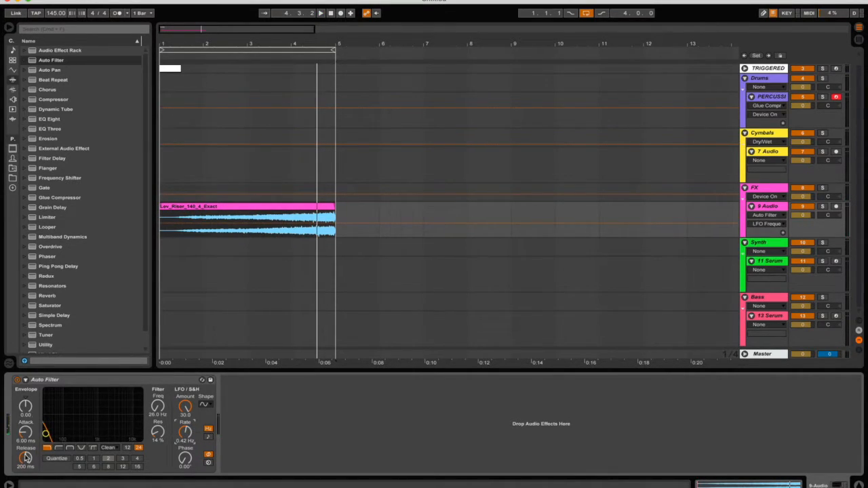
{"action": "left_click_drag", "start_coordinate": [160, 406], "coordinate": [158, 410]}
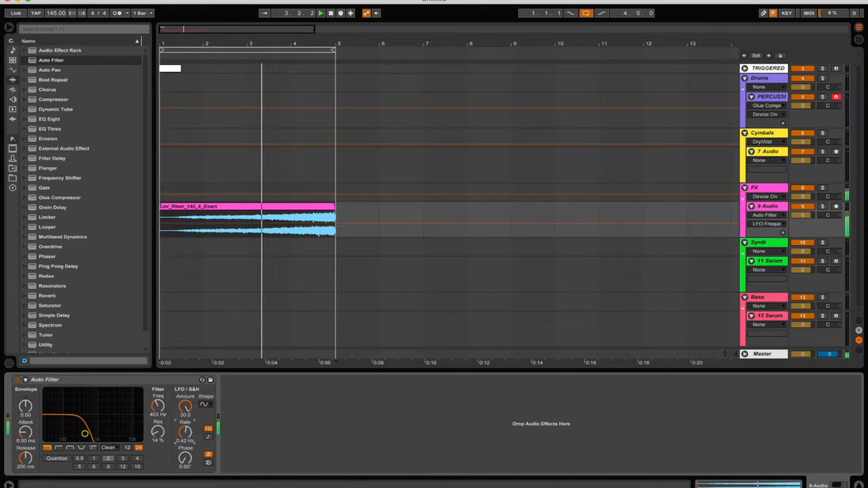
{"action": "left_click_drag", "start_coordinate": [186, 432], "coordinate": [185, 416]}
{"action": "key", "text": "space"}
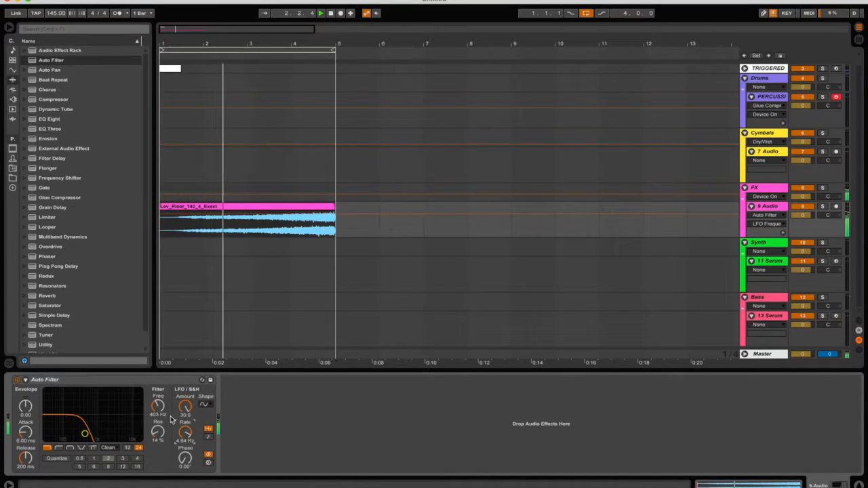
{"action": "left_click_drag", "start_coordinate": [162, 413], "coordinate": [163, 407]}
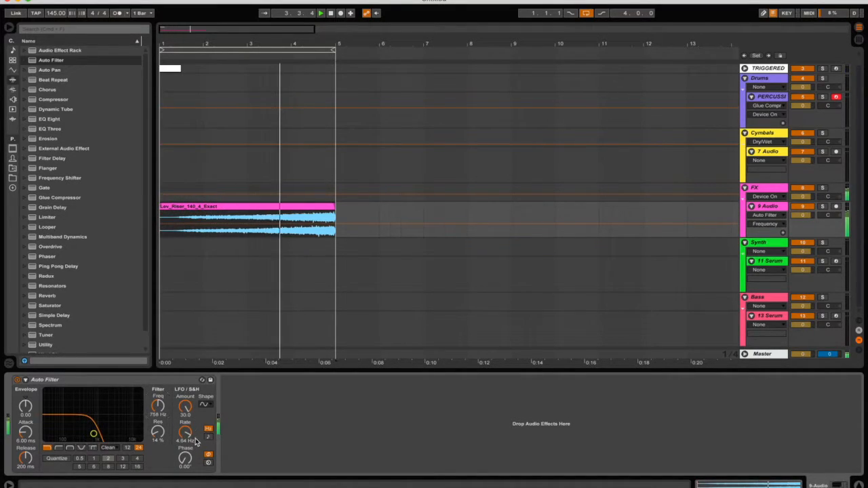
Automate the Auto Filter LFO rate in a new lane to rise from 0.01 to 10.0 Hz across the riser, and play it.
{"action": "left_click", "coordinate": [185, 434]}
{"action": "right_click", "coordinate": [186, 438]}
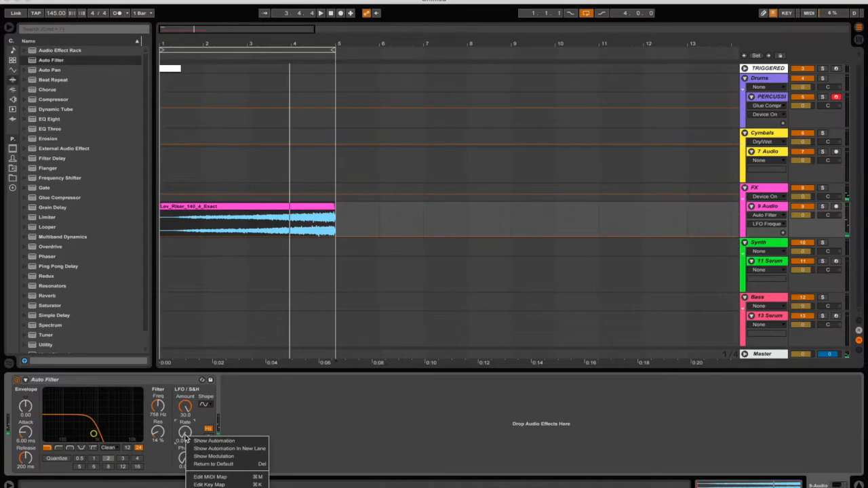
{"action": "left_click", "coordinate": [240, 452]}
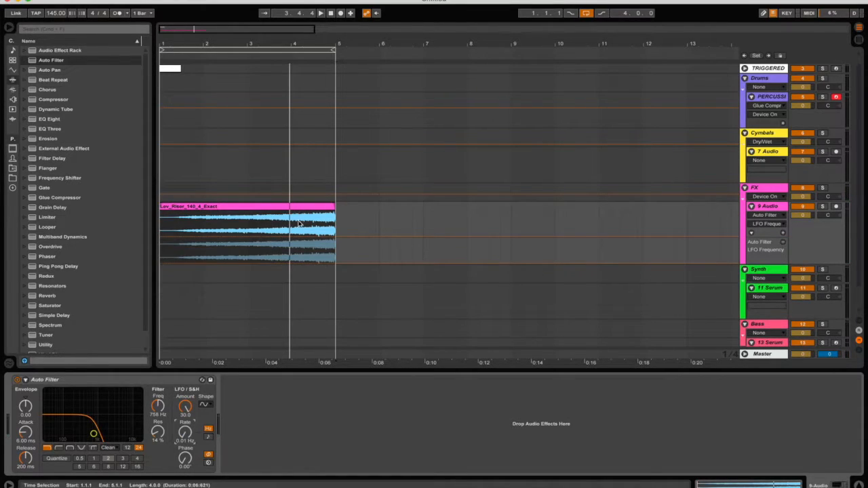
{"action": "left_click_drag", "start_coordinate": [290, 261], "coordinate": [289, 235]}
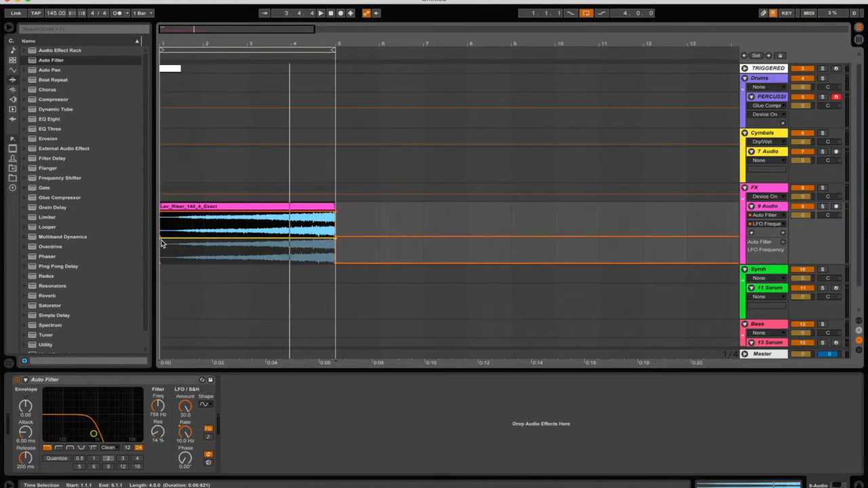
{"action": "left_click_drag", "start_coordinate": [161, 242], "coordinate": [187, 266]}
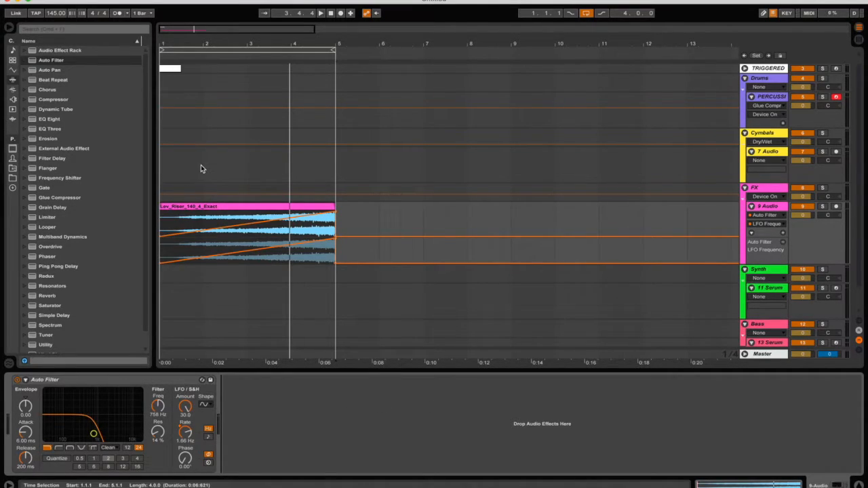
{"action": "key", "text": "space"}
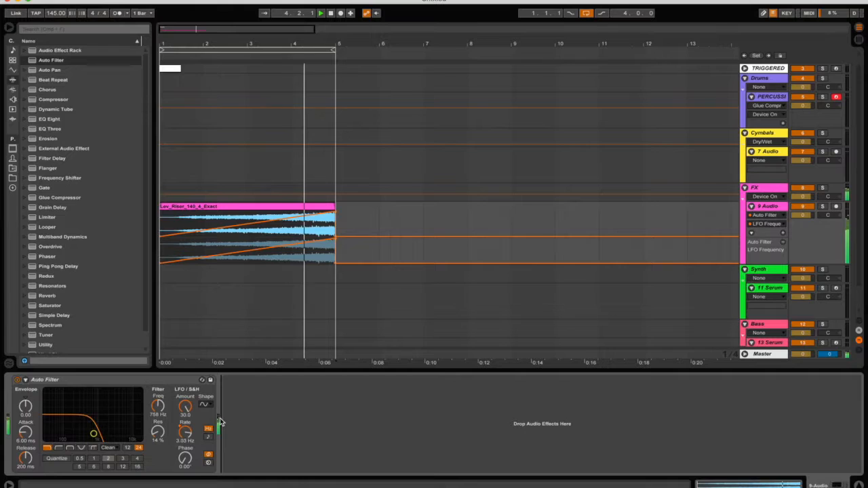
{"action": "key", "text": "space"}
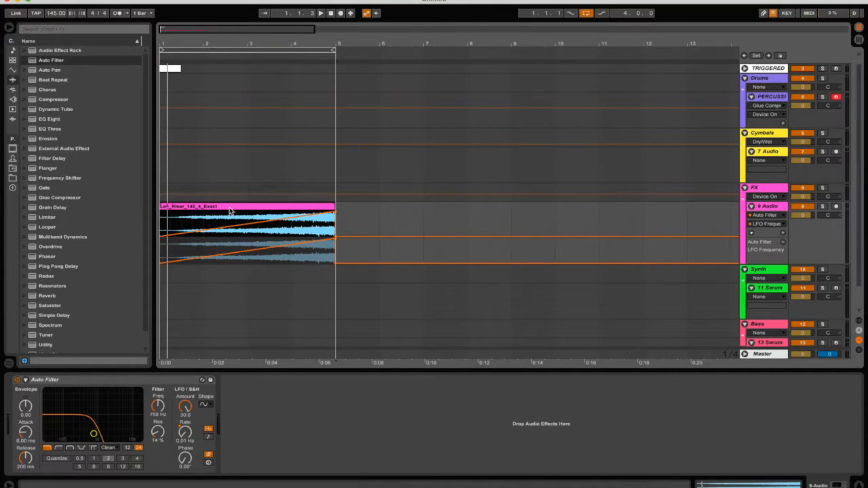
Delete the Auto Filter from the 9 Audio track.
{"action": "scroll", "coordinate": [139, 326], "scroll_direction": "down", "scroll_amount": 2}
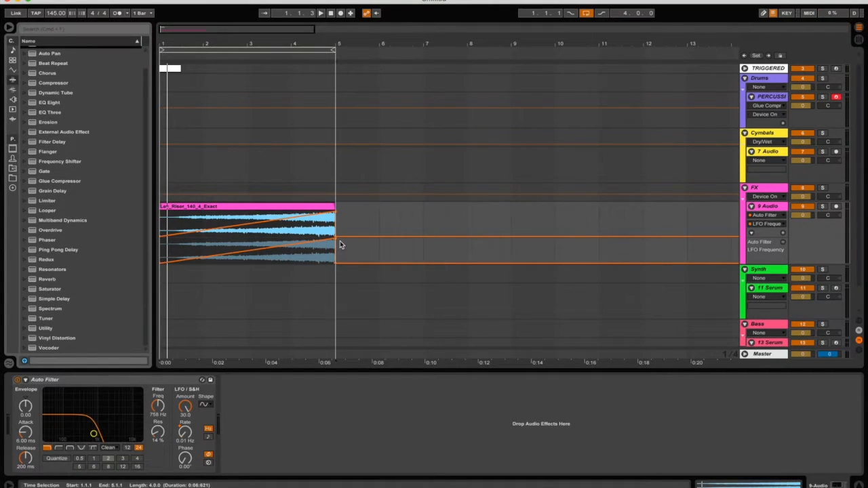
{"action": "left_click", "coordinate": [162, 382]}
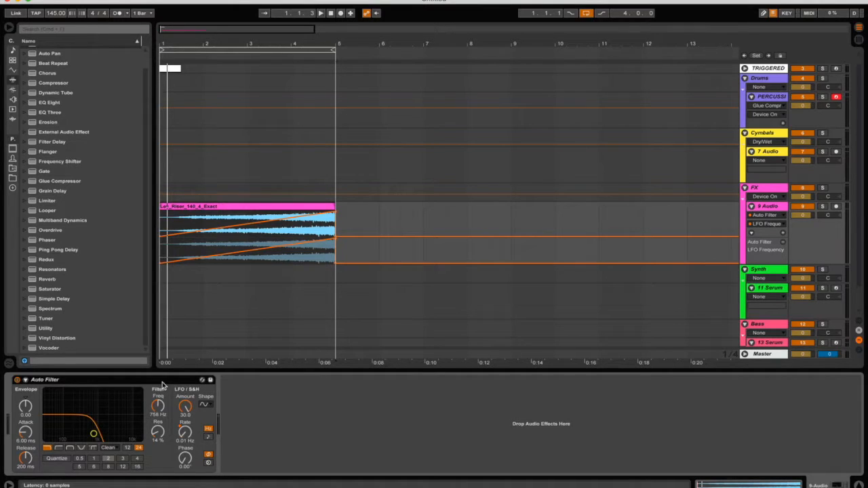
{"action": "key", "text": "Delete"}
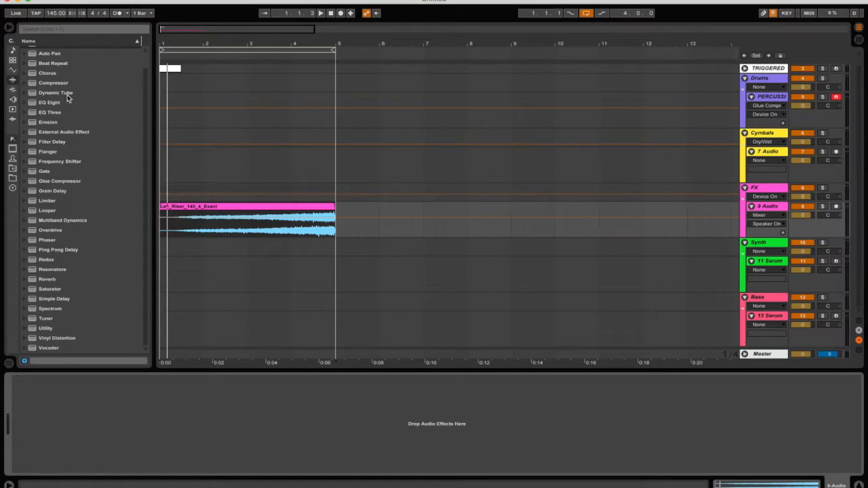
Add a Utility to the 9 Audio track and show its Panorama automation in a new lane.
{"action": "left_click_drag", "start_coordinate": [49, 332], "coordinate": [55, 404]}
{"action": "left_click", "coordinate": [34, 447]}
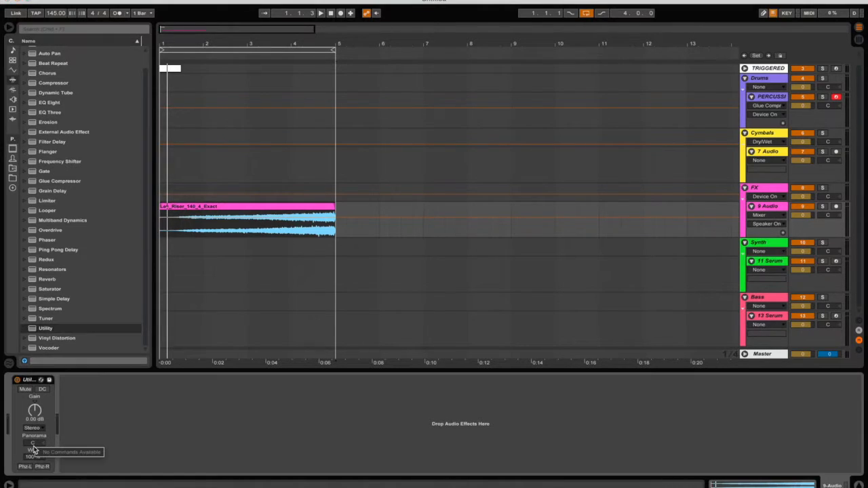
{"action": "right_click", "coordinate": [34, 446]}
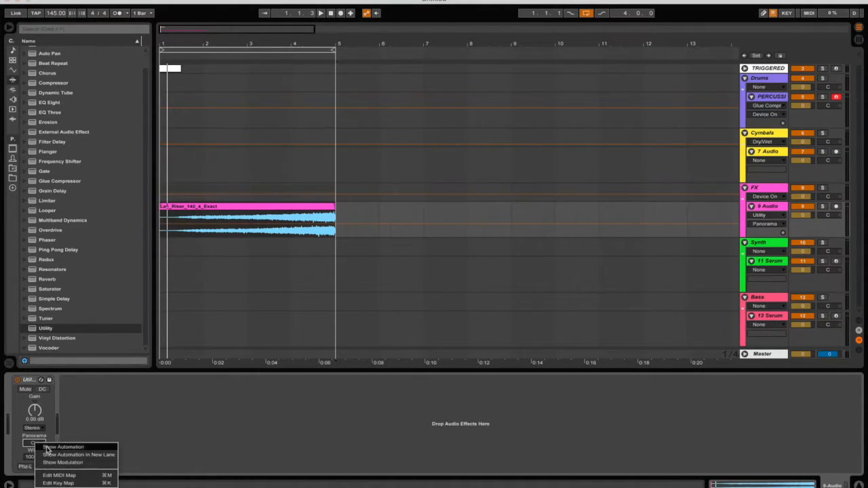
{"action": "left_click", "coordinate": [54, 455]}
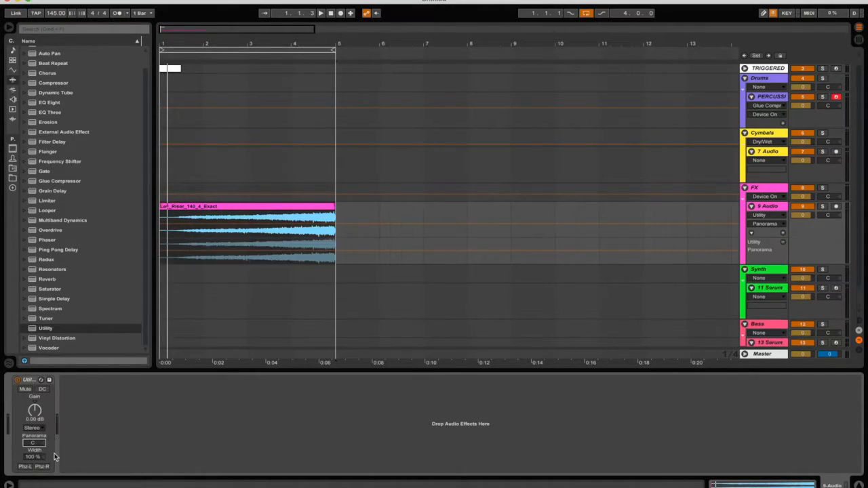
Draw Utility Panorama automation across the riser, sloping from right of centre at its start to centre at its end.
{"action": "left_click", "coordinate": [313, 249]}
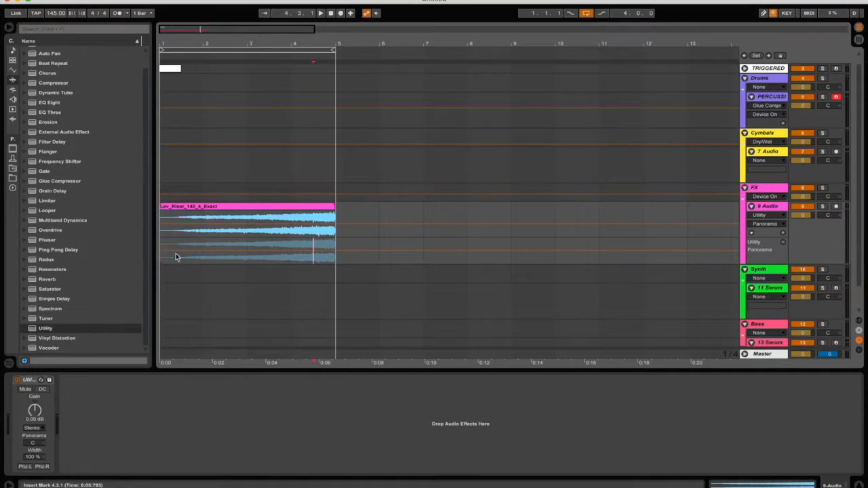
{"action": "left_click_drag", "start_coordinate": [218, 251], "coordinate": [219, 238]}
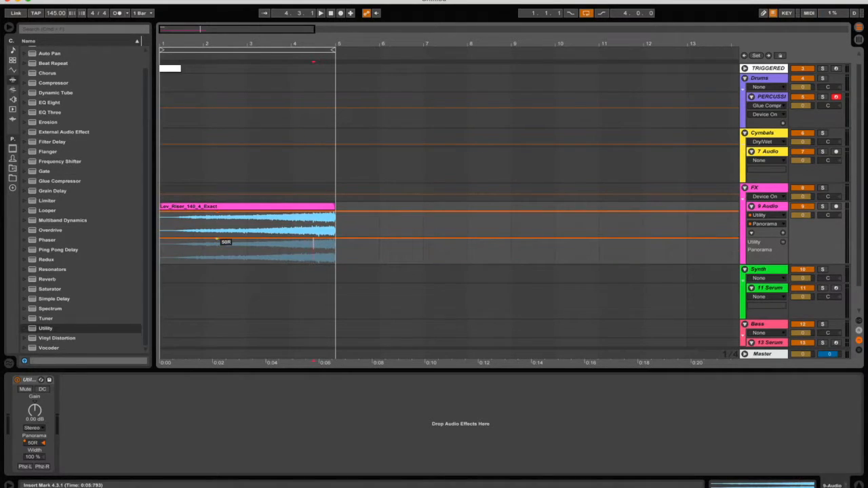
{"action": "mouse_move", "coordinate": [189, 238]}
{"action": "left_mouse_down"}
{"action": "mouse_move", "coordinate": [188, 248]}
{"action": "mouse_move", "coordinate": [193, 240]}
{"action": "left_mouse_up"}
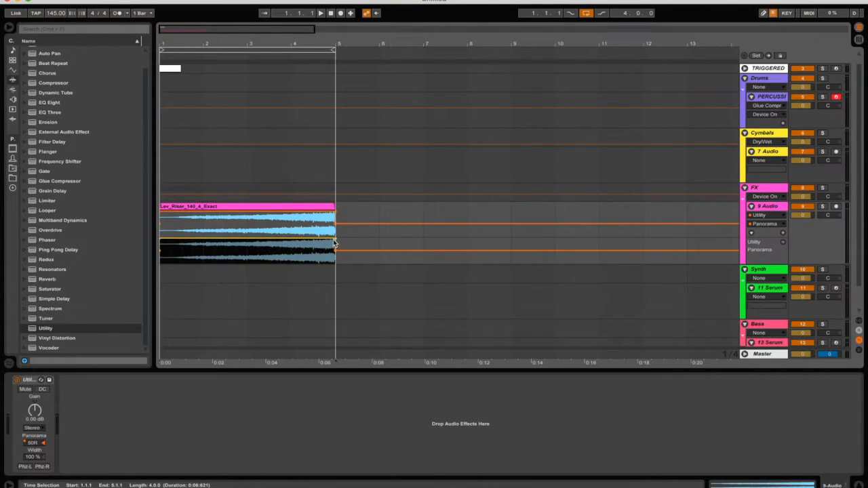
{"action": "left_click_drag", "start_coordinate": [335, 243], "coordinate": [315, 240]}
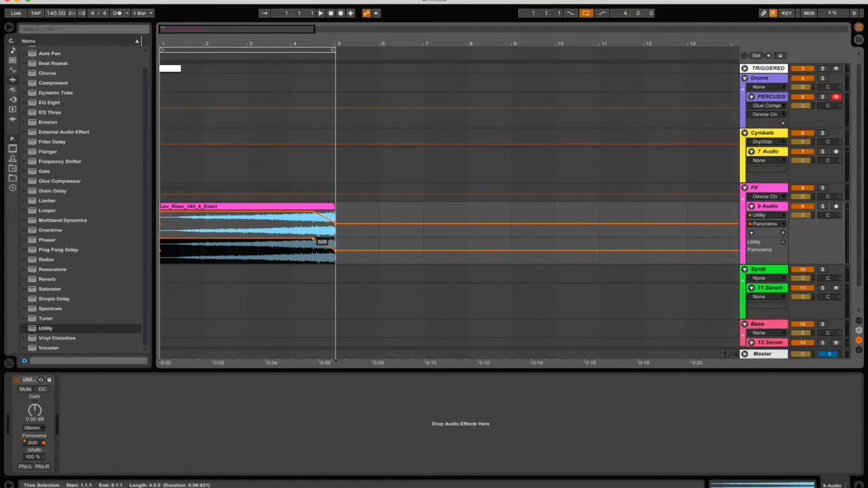
{"action": "left_click", "coordinate": [308, 242]}
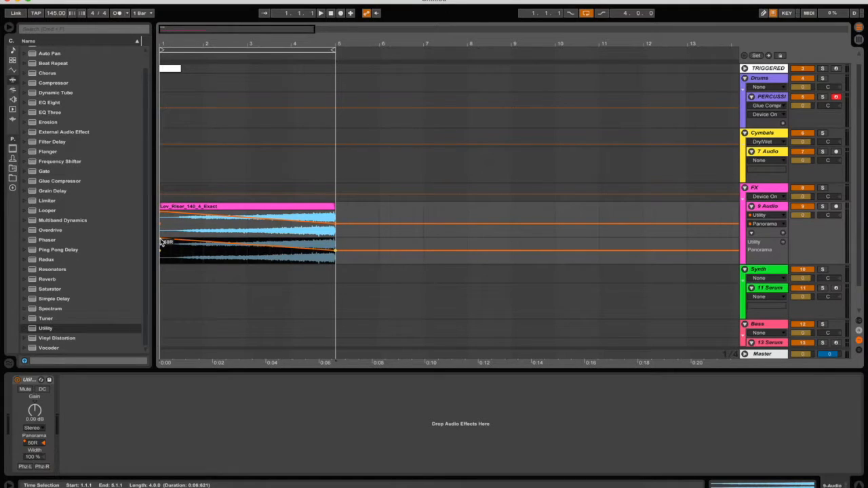
{"action": "left_click_drag", "start_coordinate": [162, 242], "coordinate": [163, 245]}
Play the riser and bend its Panorama automation to stay right until about 4.3, falling left of centre at the end.
{"action": "key", "text": "space"}
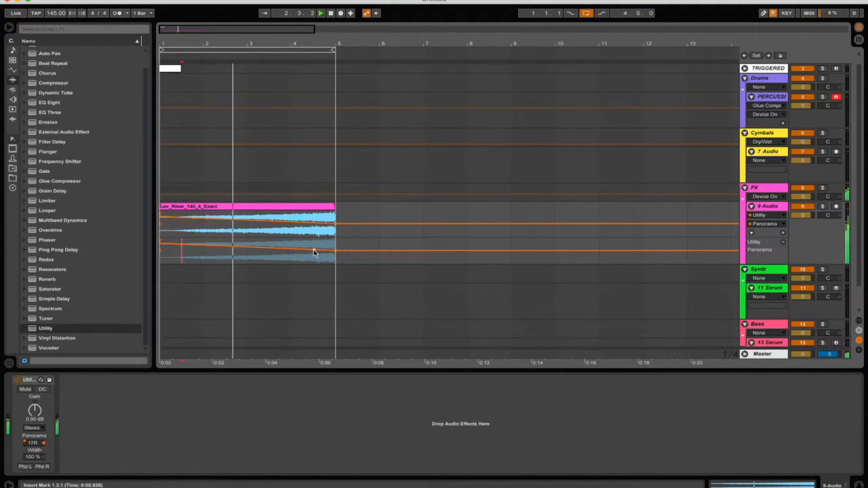
{"action": "left_click_drag", "start_coordinate": [315, 252], "coordinate": [319, 244]}
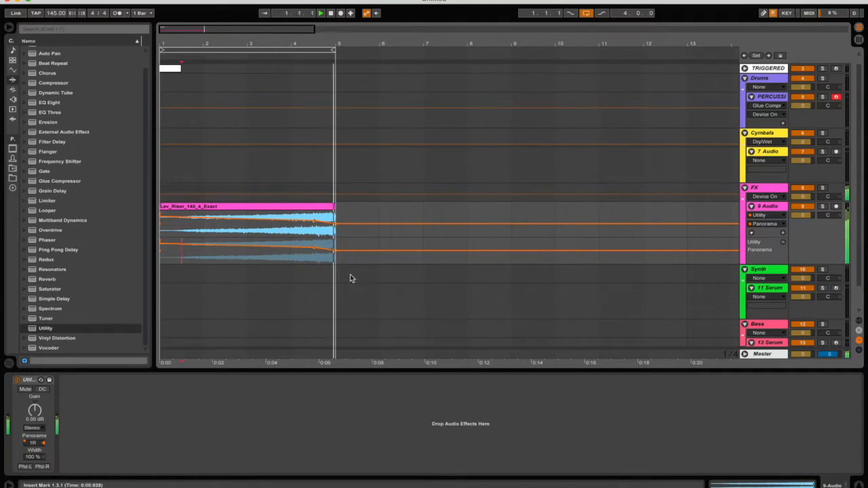
{"action": "left_click_drag", "start_coordinate": [336, 253], "coordinate": [337, 261]}
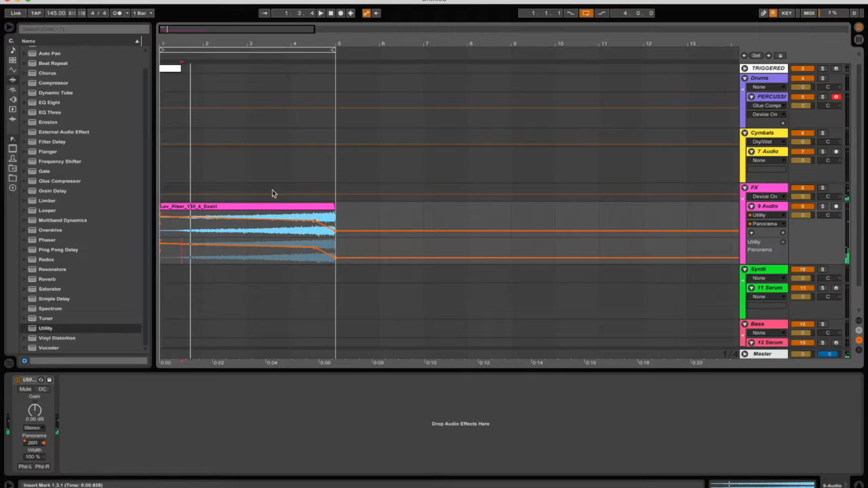
Draw a Volume envelope in the riser clip that stays at minimum until just after bar 4, curving up to full at the end.
{"action": "double_click", "coordinate": [317, 214]}
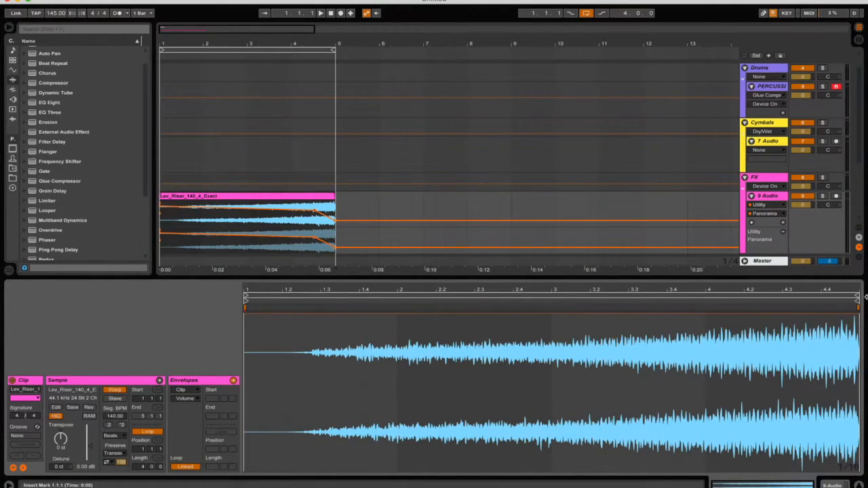
{"action": "key", "text": "super+a"}
{"action": "left_click_drag", "start_coordinate": [838, 315], "coordinate": [839, 314]}
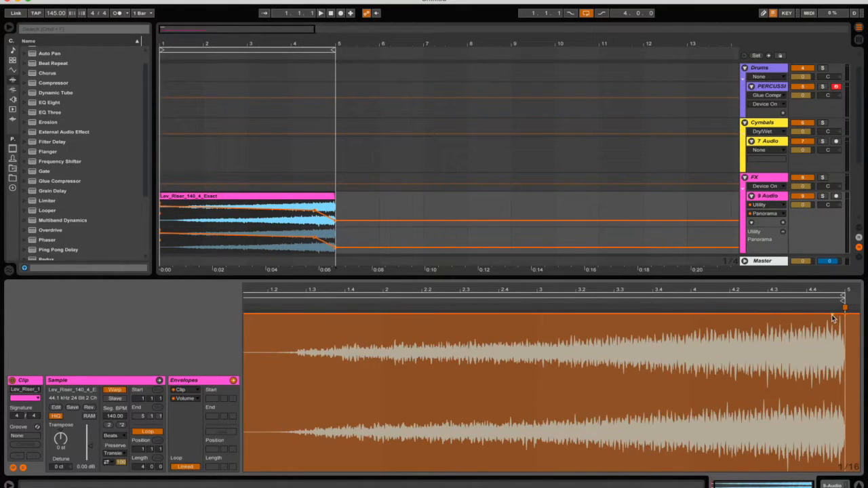
{"action": "left_click_drag", "start_coordinate": [833, 319], "coordinate": [711, 469]}
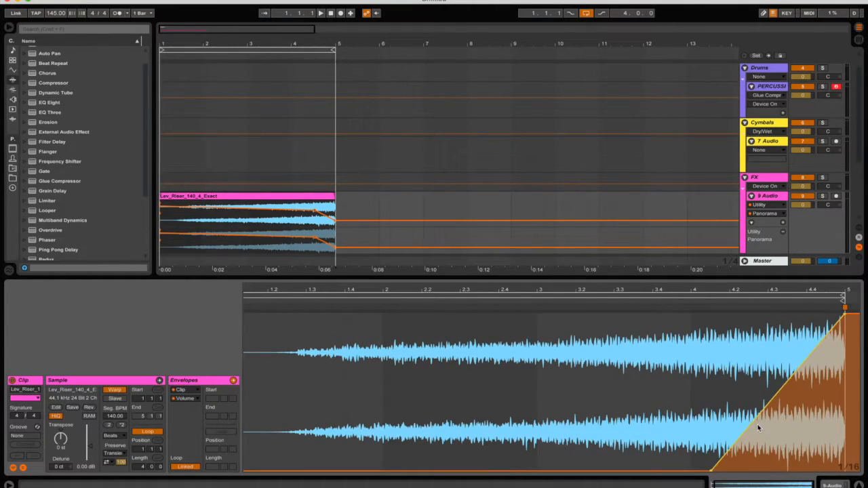
{"action": "left_click_drag", "start_coordinate": [786, 386], "coordinate": [818, 426]}
{"action": "left_click", "coordinate": [316, 167]}
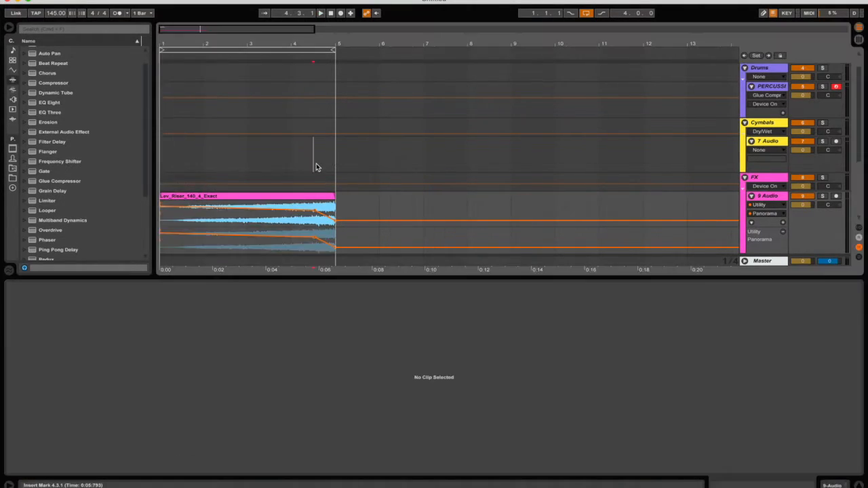
Steepen the riser's final Panorama drop by moving its breakpoint closer to the end and the endpoint further left, and play it.
{"action": "key", "text": "space"}
{"action": "key", "text": "space"}
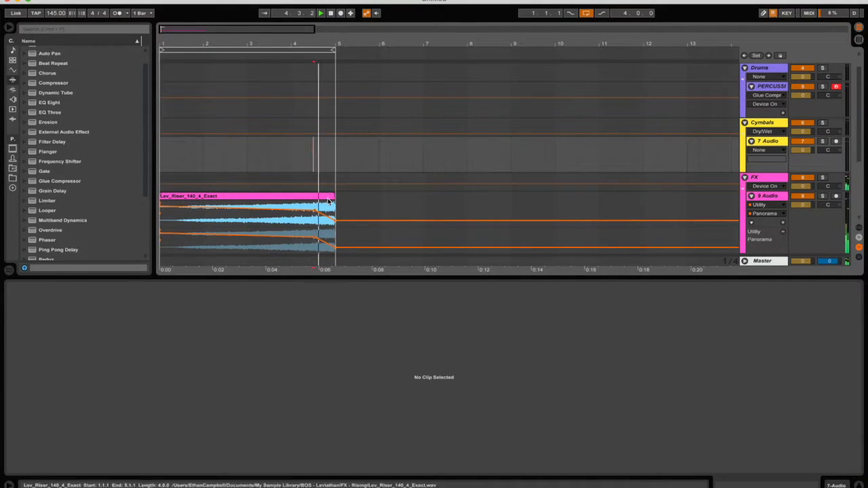
{"action": "key", "text": "space"}
{"action": "left_click_drag", "start_coordinate": [316, 212], "coordinate": [331, 210]}
{"action": "key", "text": "space"}
{"action": "key", "text": "space"}
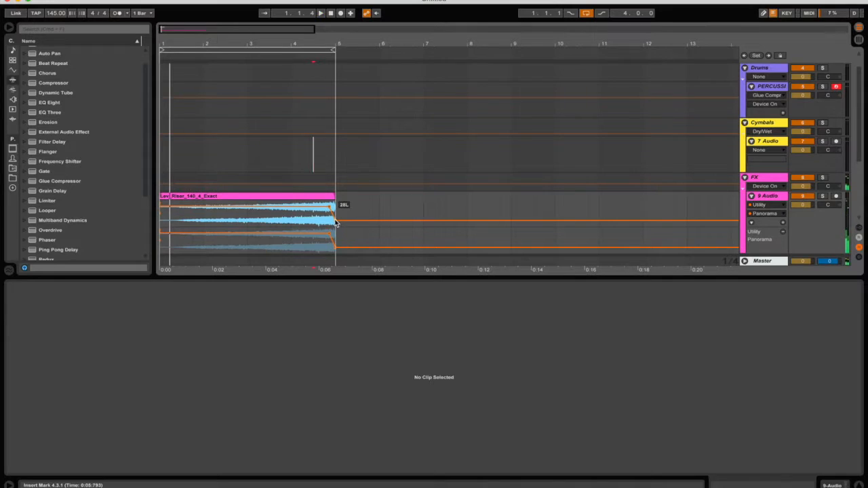
{"action": "left_click_drag", "start_coordinate": [336, 221], "coordinate": [335, 224]}
{"action": "key", "text": "space"}
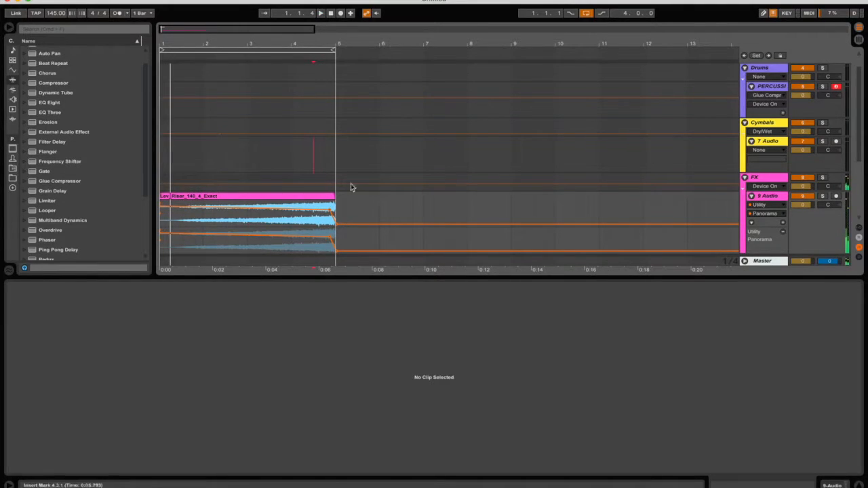
Set the 9 Audio track's mixer panning to 26L and play the riser.
{"action": "scroll", "coordinate": [314, 196], "scroll_direction": "down", "scroll_amount": 5}
{"action": "scroll", "coordinate": [316, 194], "scroll_direction": "up", "scroll_amount": 3}
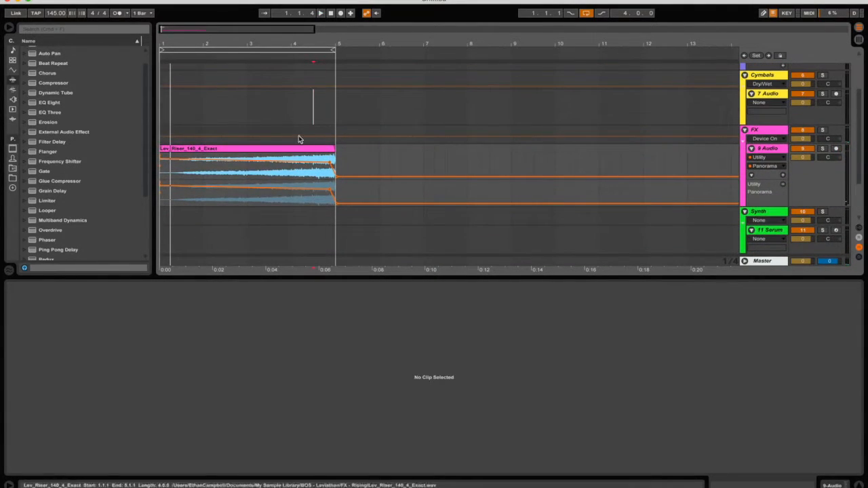
{"action": "left_click", "coordinate": [298, 152]}
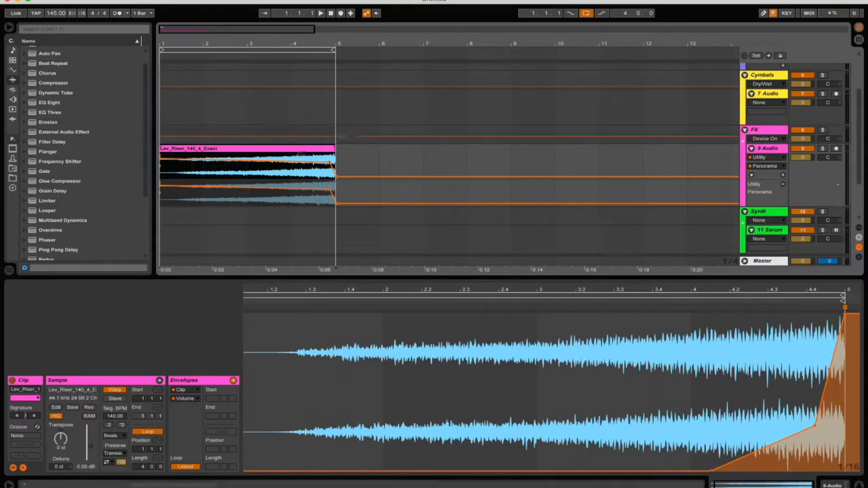
{"action": "left_click_drag", "start_coordinate": [828, 157], "coordinate": [828, 160]}
{"action": "key", "text": "space"}
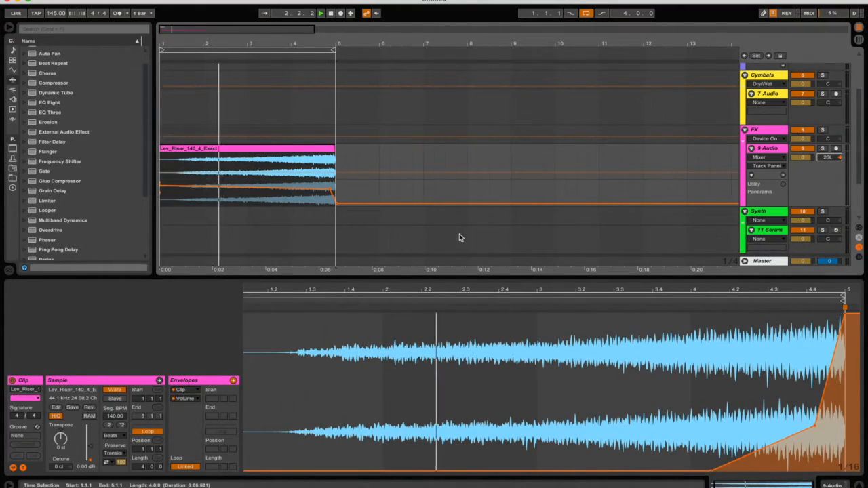
Delete the Utility effect from the 9 Audio track and play the riser's ending from 4.3.
{"action": "double_click", "coordinate": [769, 148]}
{"action": "left_click", "coordinate": [32, 380]}
{"action": "key", "text": "Delete"}
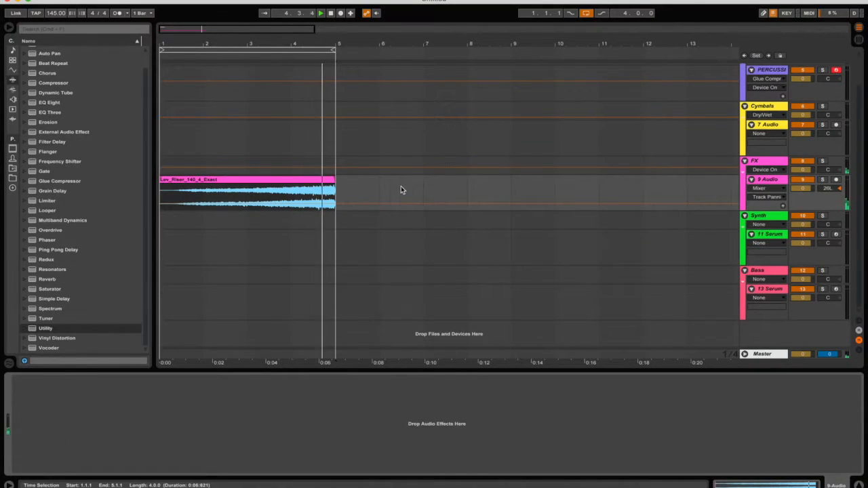
{"action": "left_click", "coordinate": [315, 150]}
{"action": "key", "text": "space"}
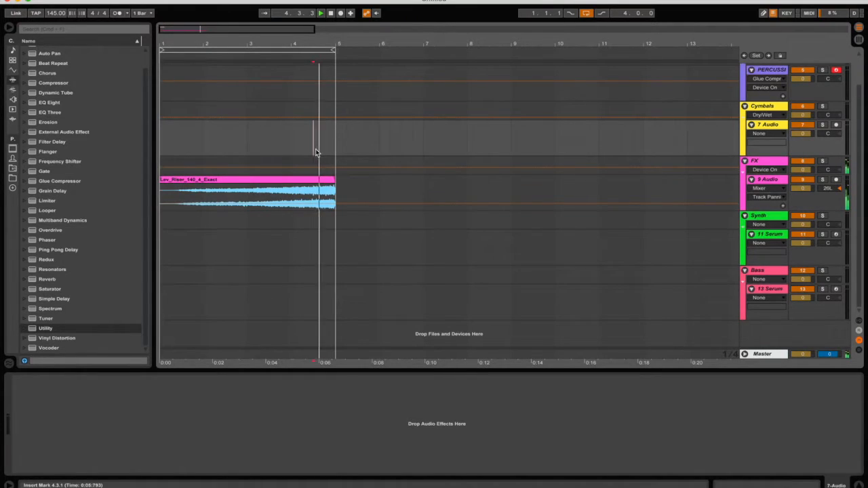
{"action": "key", "text": "space"}
Add a Reverb effect to the 9 Audio track and compare it with the FX group's effect chain.
{"action": "left_click", "coordinate": [264, 185]}
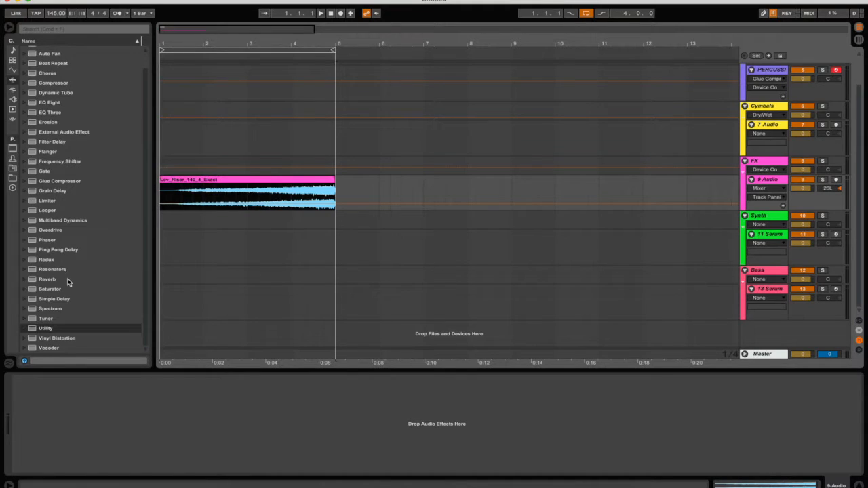
{"action": "left_click", "coordinate": [25, 279]}
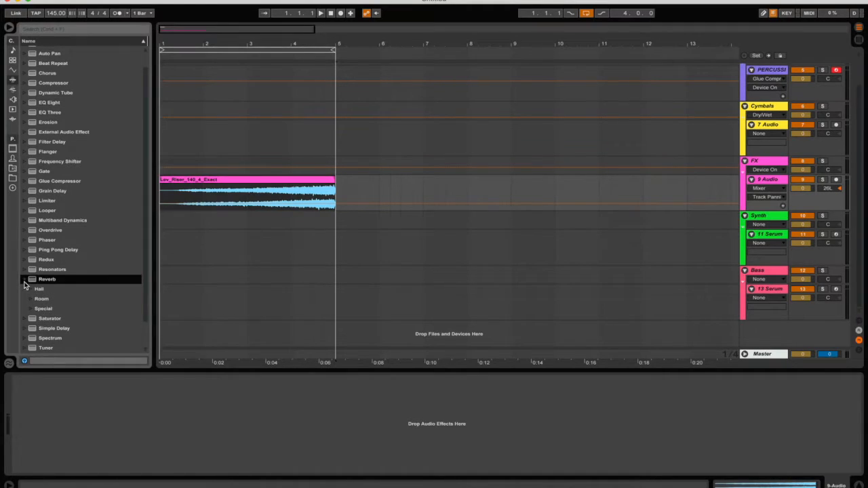
{"action": "double_click", "coordinate": [32, 279]}
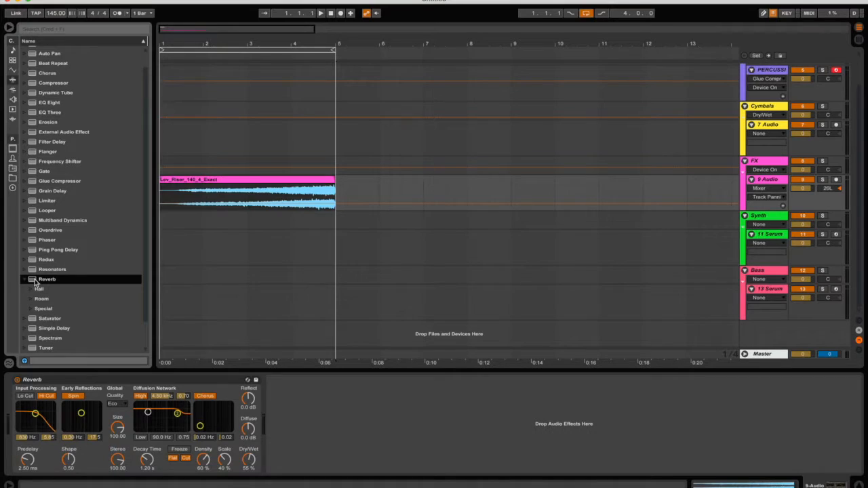
{"action": "left_click", "coordinate": [766, 163]}
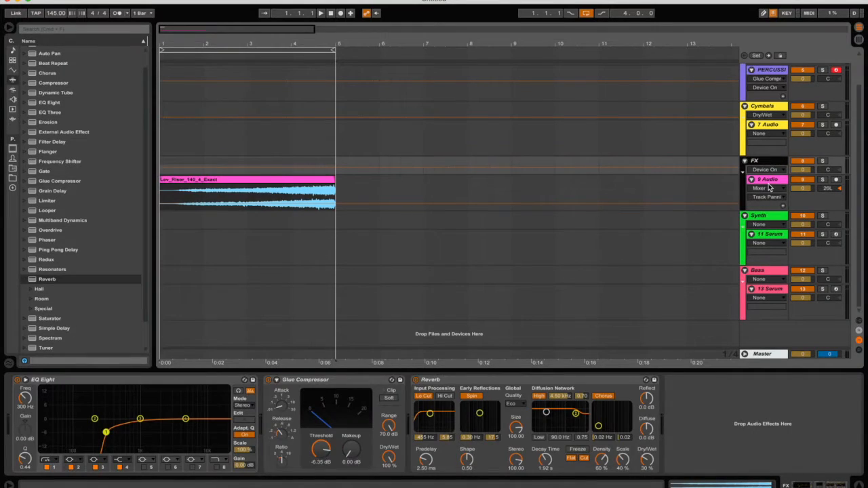
{"action": "left_click", "coordinate": [767, 181]}
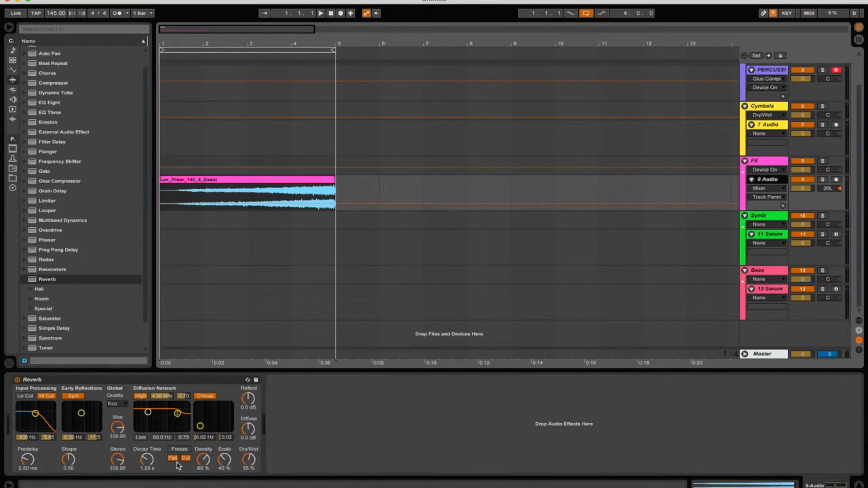
Set the Reverb's decay time to 2.11 s, enable Lo Cut at 415 Hz, disable Hi Cut, and start playback.
{"action": "left_click_drag", "start_coordinate": [144, 461], "coordinate": [144, 450]}
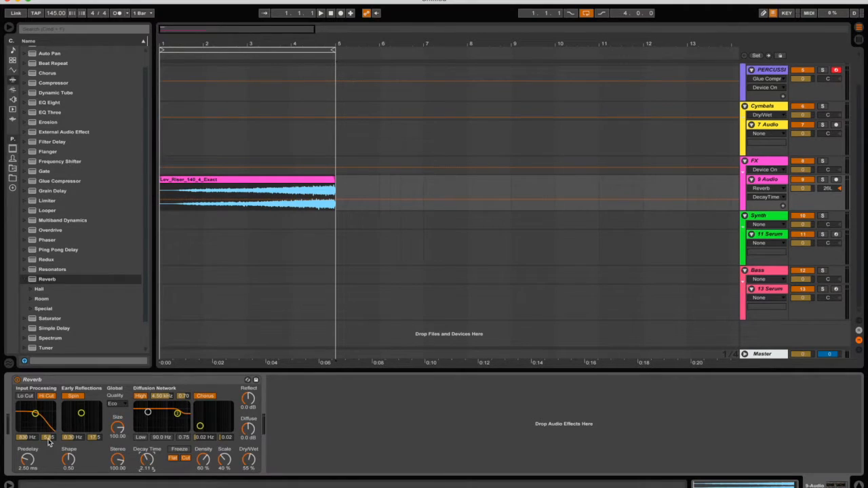
{"action": "left_click", "coordinate": [25, 395]}
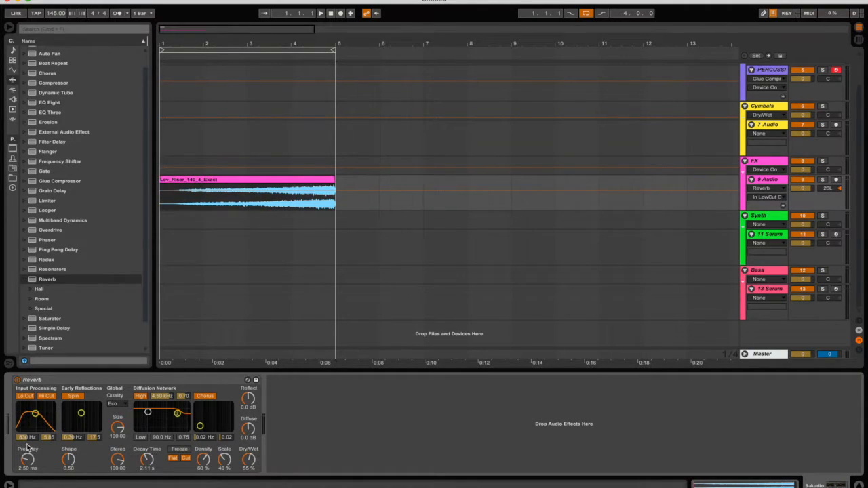
{"action": "left_click_drag", "start_coordinate": [26, 438], "coordinate": [26, 408]}
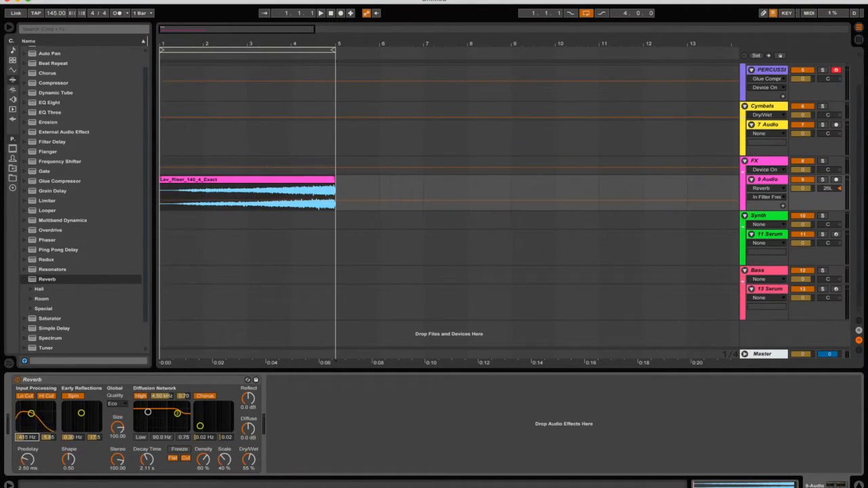
{"action": "left_click", "coordinate": [49, 396]}
{"action": "key", "text": "space"}
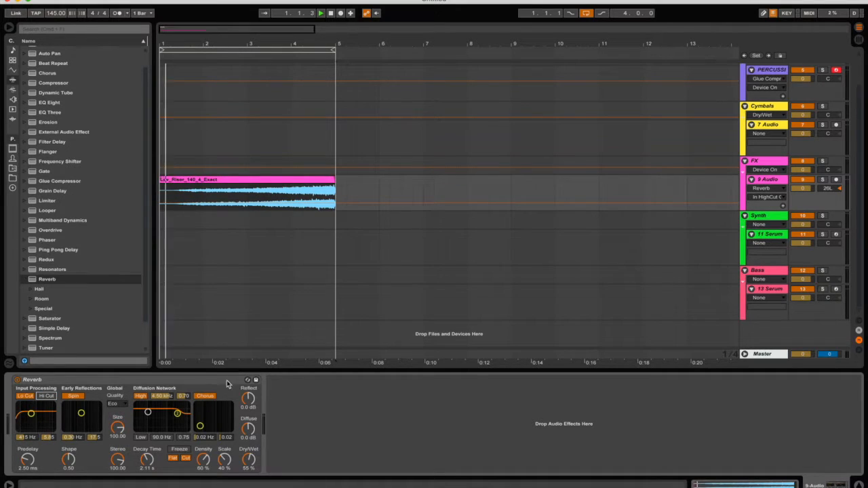
Delete all Volume envelope breakpoints from the riser clip and play it.
{"action": "left_click", "coordinate": [318, 180]}
{"action": "left_click_drag", "start_coordinate": [836, 421], "coordinate": [616, 445]}
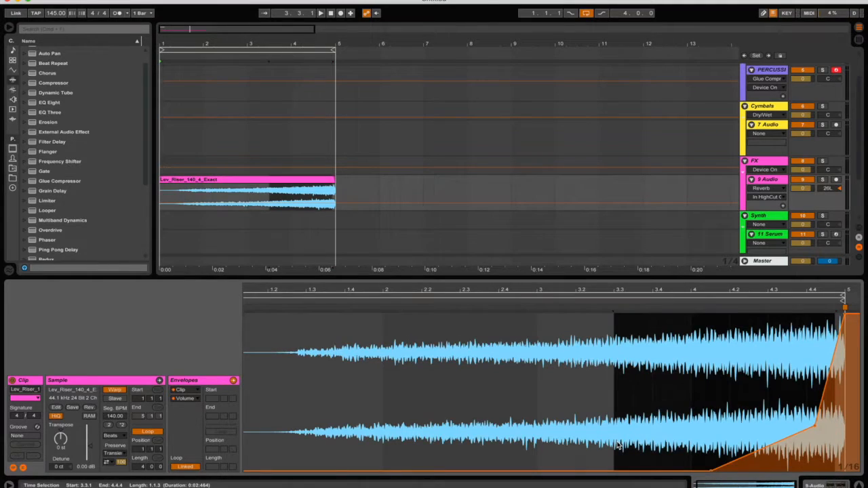
{"action": "key", "text": "Delete"}
{"action": "key", "text": "space"}
{"action": "left_click_drag", "start_coordinate": [778, 403], "coordinate": [866, 401]}
{"action": "key", "text": "space"}
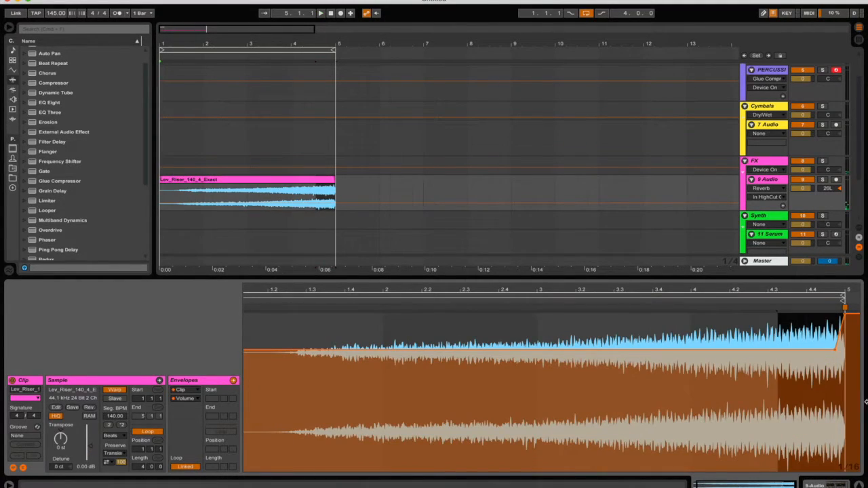
{"action": "key", "text": "Delete"}
{"action": "key", "text": "space"}
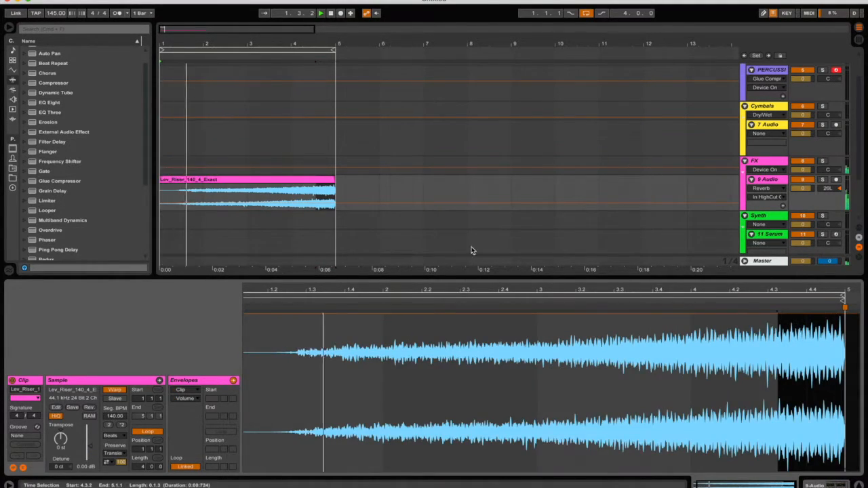
Reset the 9 Audio track's panning to centre and set its Reverb Dry/Wet to 0%.
{"action": "left_click", "coordinate": [769, 181]}
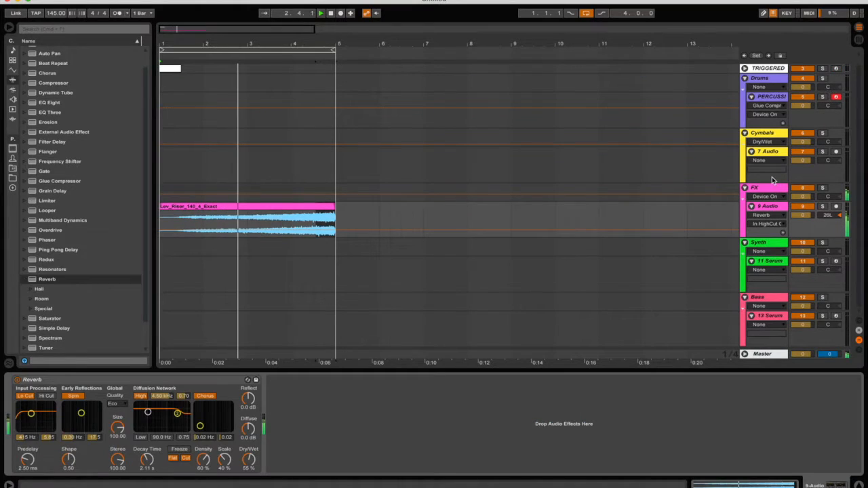
{"action": "left_click", "coordinate": [828, 214]}
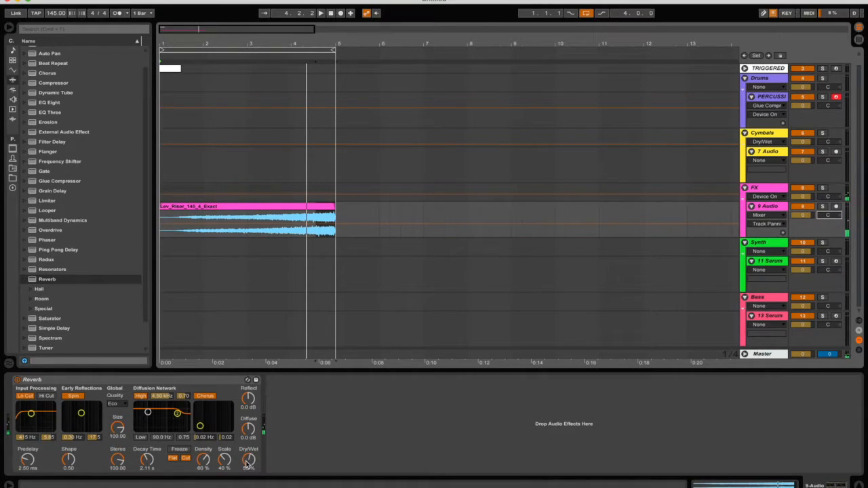
{"action": "left_click_drag", "start_coordinate": [249, 463], "coordinate": [249, 479]}
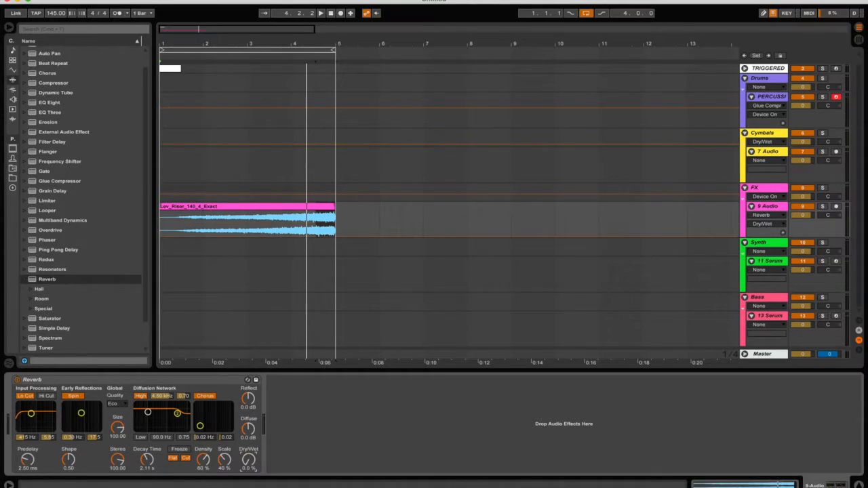
Show the Reverb Dry/Wet automation in a new lane, view the parameter's clip modulation, and return to the track's effects.
{"action": "right_click", "coordinate": [248, 462]}
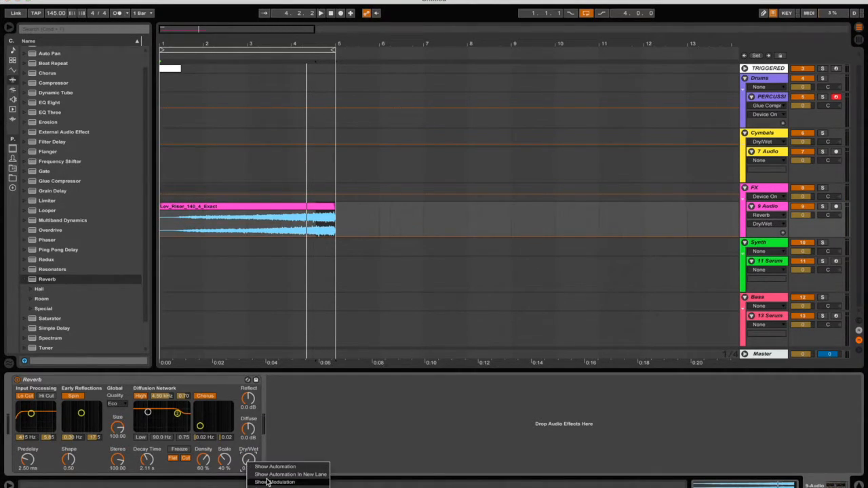
{"action": "left_click", "coordinate": [270, 475]}
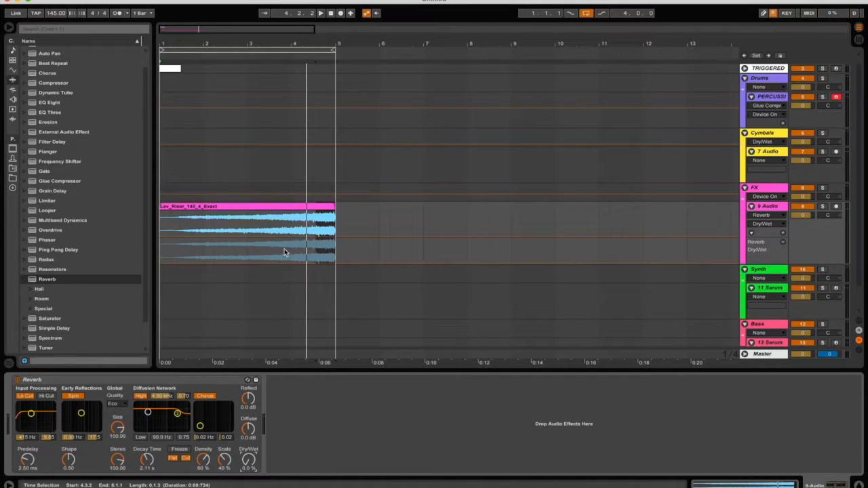
{"action": "right_click", "coordinate": [246, 467]}
{"action": "left_click", "coordinate": [271, 484]}
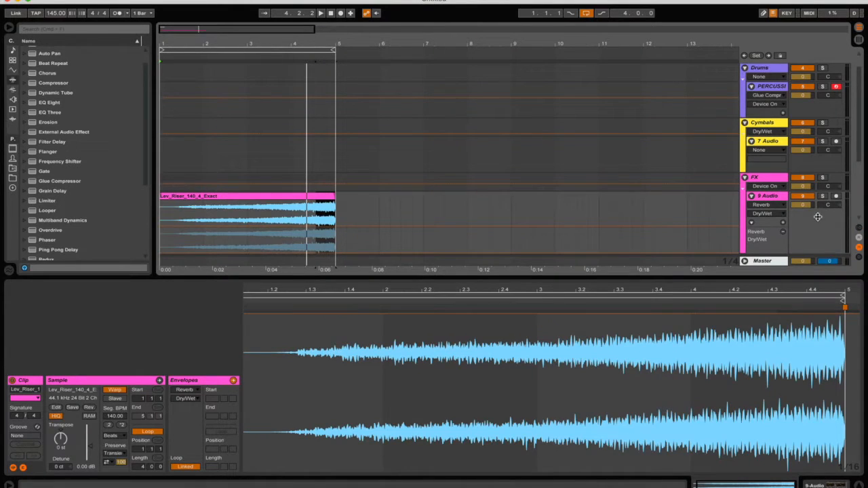
{"action": "left_click", "coordinate": [782, 196]}
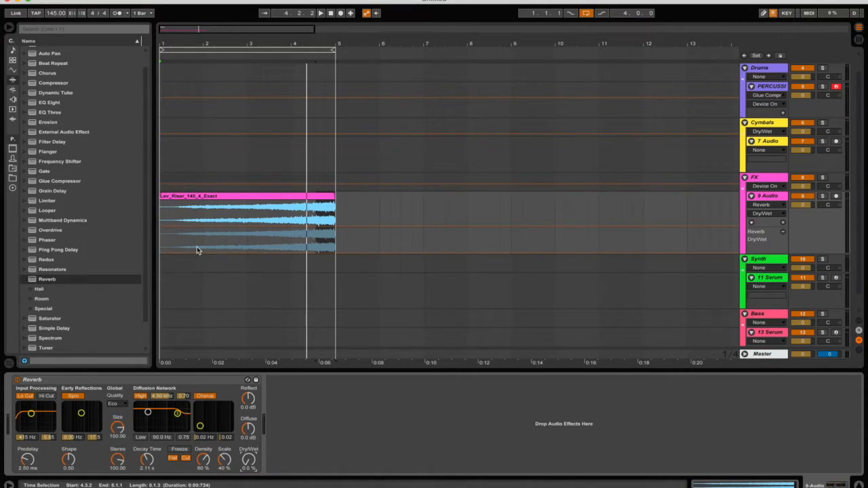
{"action": "left_click_drag", "start_coordinate": [194, 252], "coordinate": [196, 231]}
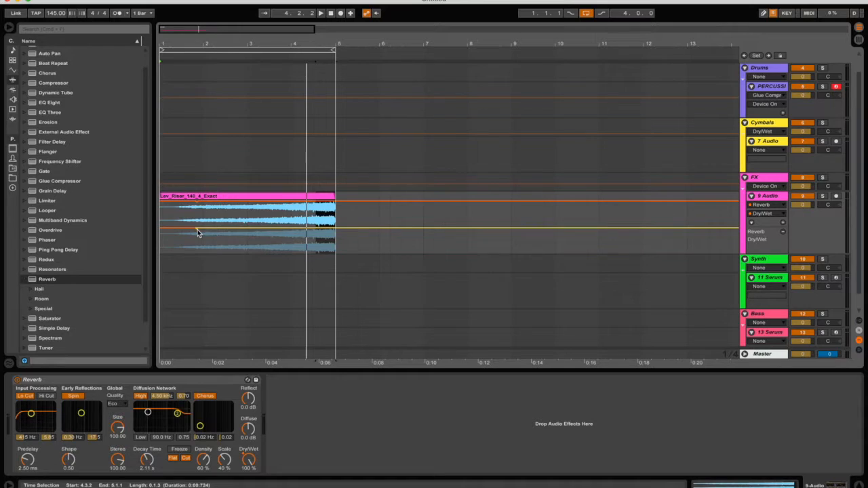
{"action": "key", "text": "super+z"}
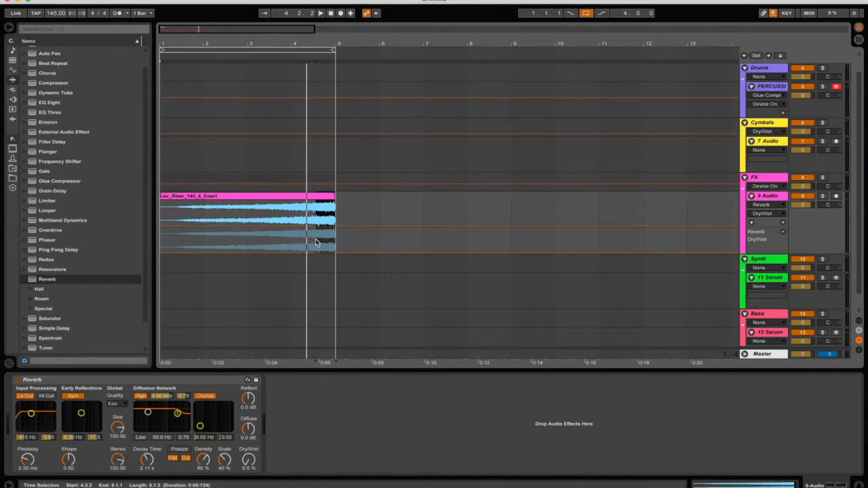
{"action": "left_click", "coordinate": [356, 245]}
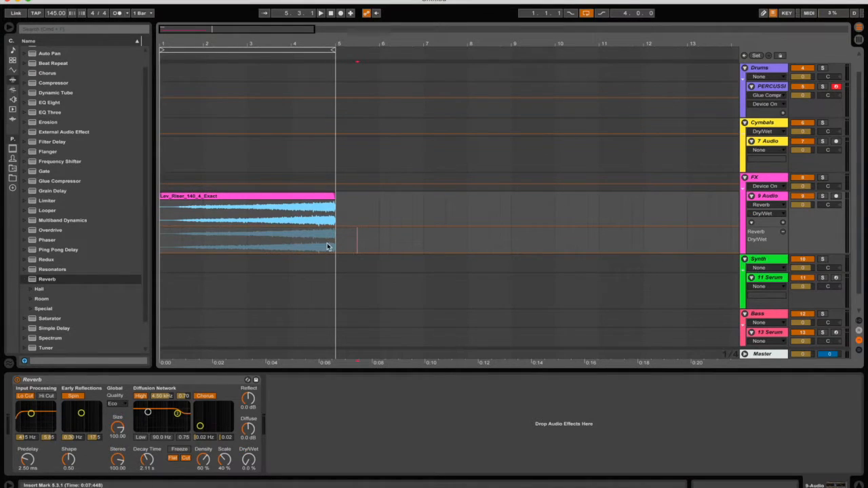
Automate the riser's Reverb Dry/Wet from 0% to 100%, with breakpoints at about 43% at bar 4 and 63% near 4.4.
{"action": "left_click", "coordinate": [314, 199]}
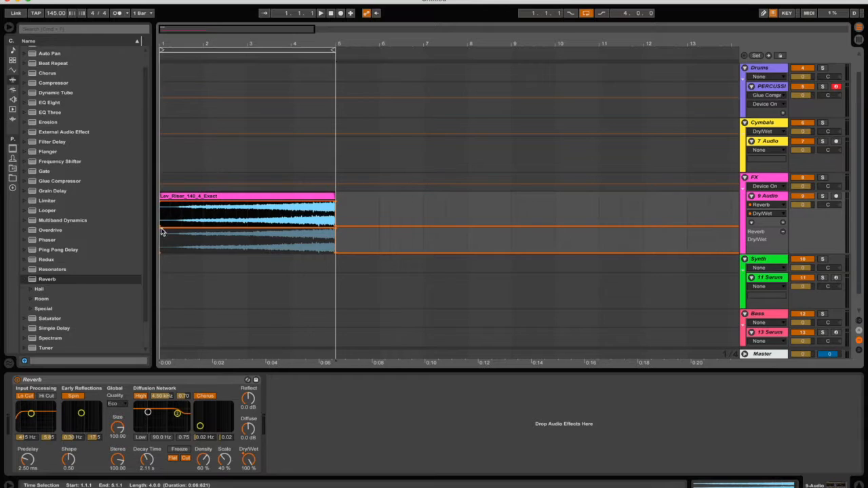
{"action": "left_click_drag", "start_coordinate": [161, 232], "coordinate": [161, 252]}
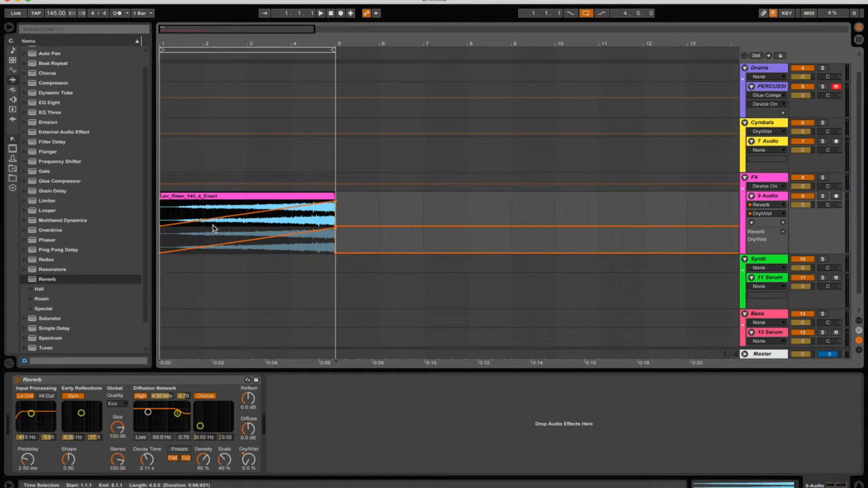
{"action": "left_click", "coordinate": [293, 235]}
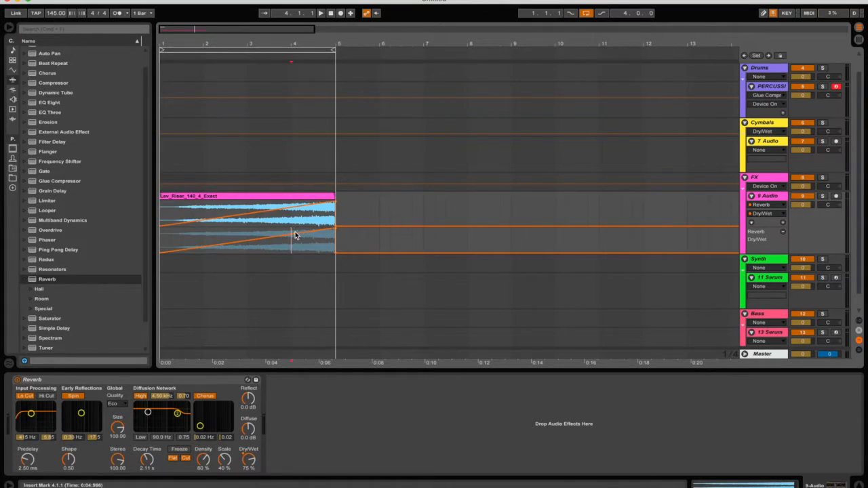
{"action": "left_click_drag", "start_coordinate": [296, 236], "coordinate": [292, 242]}
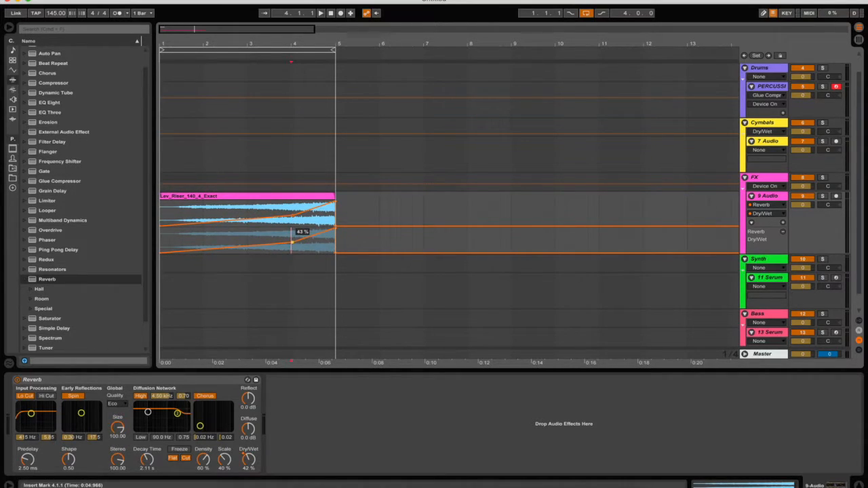
{"action": "left_click_drag", "start_coordinate": [323, 235], "coordinate": [324, 237]}
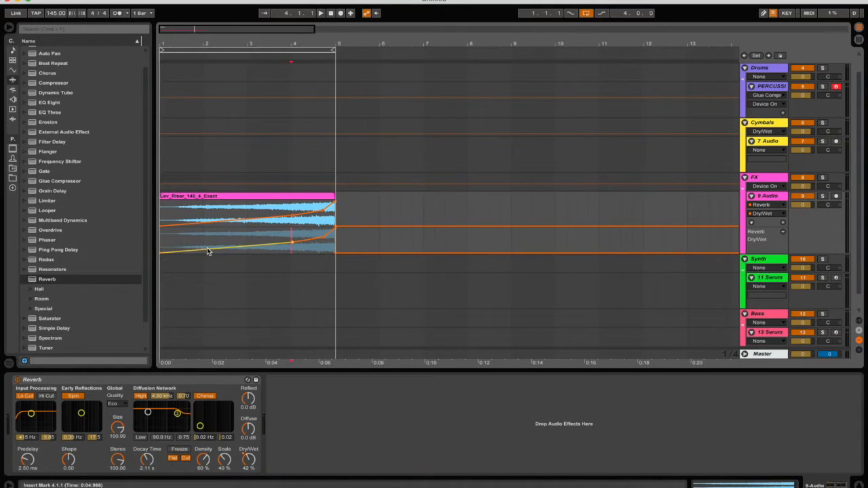
Play the riser from the start and extend the loop to six bars, ending at bar 7.
{"action": "left_click", "coordinate": [162, 245]}
{"action": "key", "text": "space"}
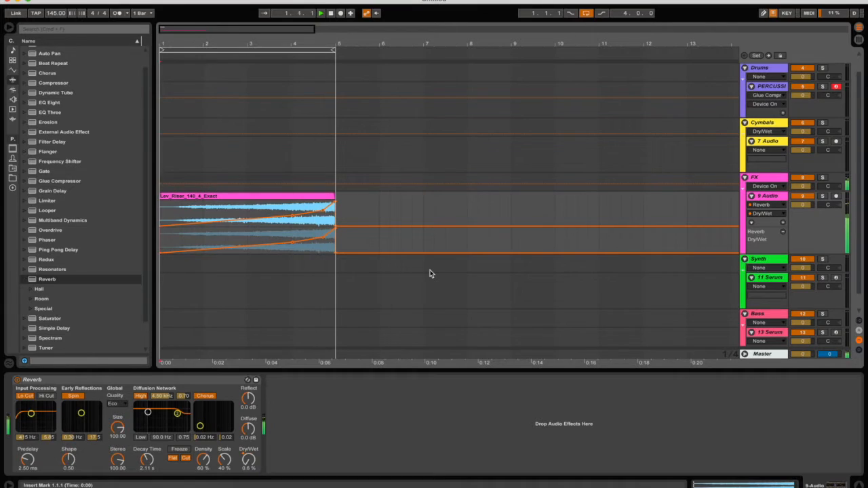
{"action": "left_click_drag", "start_coordinate": [334, 50], "coordinate": [422, 58]}
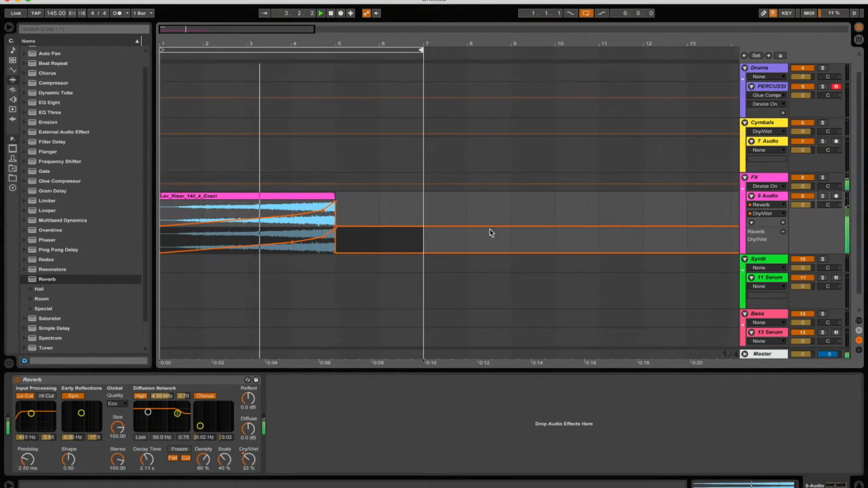
{"action": "left_click", "coordinate": [471, 284]}
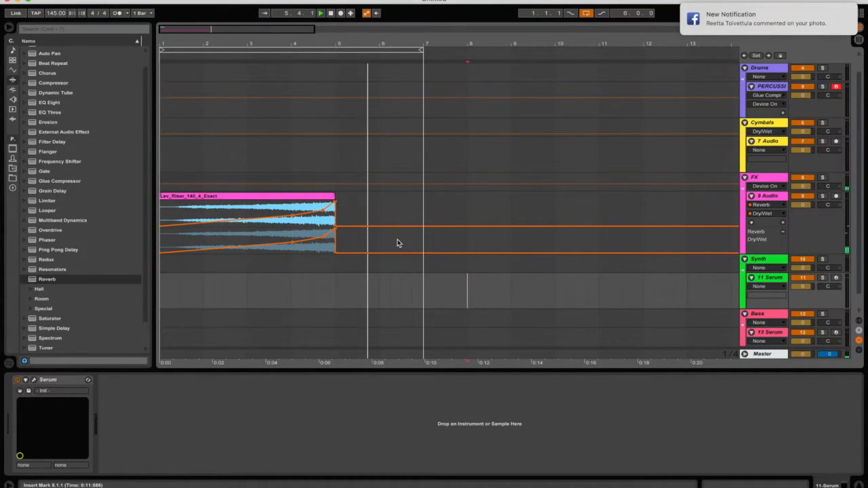
Raise the Reverb Dry/Wet automation after the riser's end to 100% through bar 7 and play it.
{"action": "left_click", "coordinate": [323, 199]}
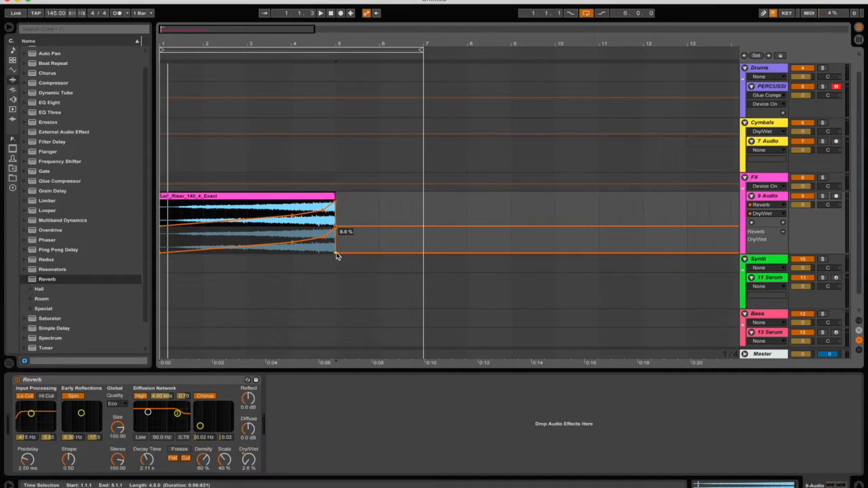
{"action": "left_click_drag", "start_coordinate": [345, 252], "coordinate": [426, 202]}
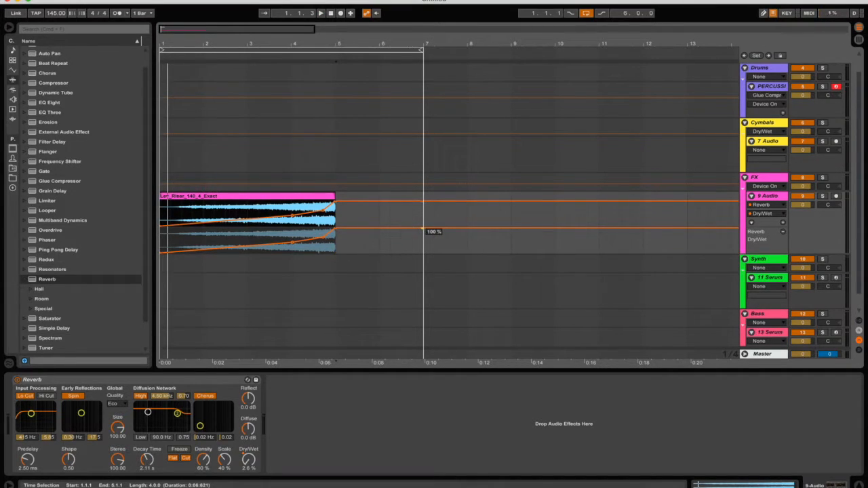
{"action": "key", "text": "space"}
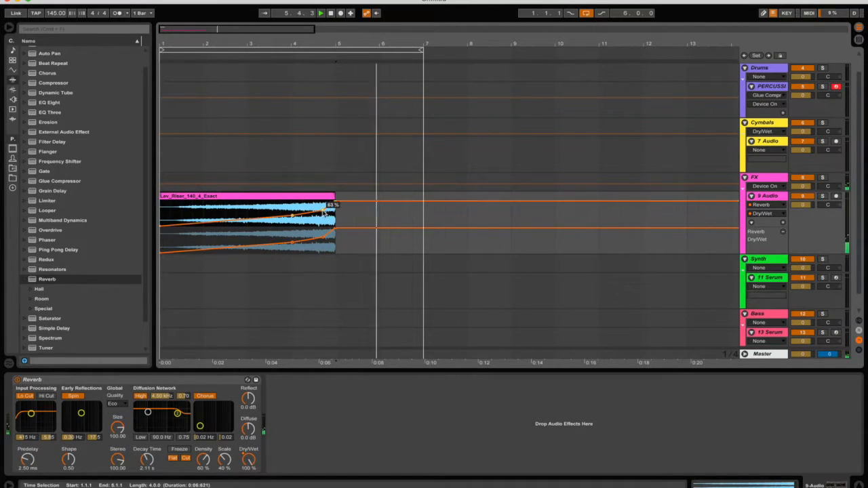
Try different Reverb Dry/Wet breakpoint positions between bar 4 and the riser's end, and play each version.
{"action": "left_click_drag", "start_coordinate": [328, 220], "coordinate": [288, 220]}
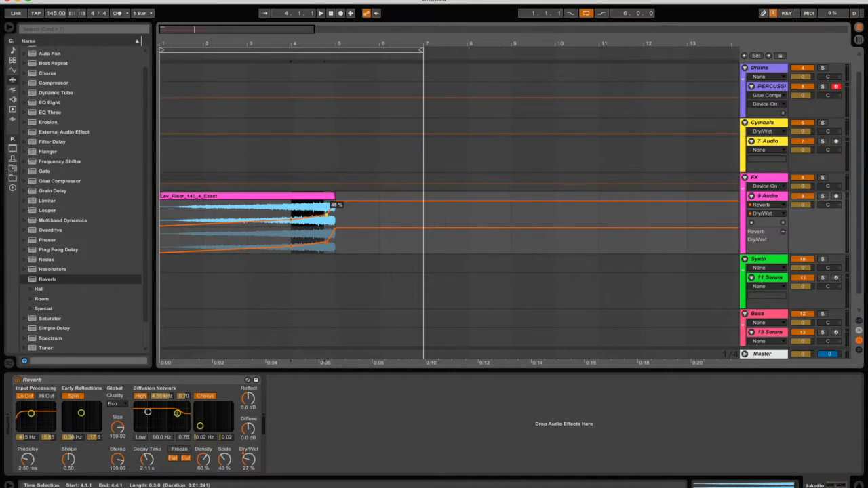
{"action": "key", "text": "space"}
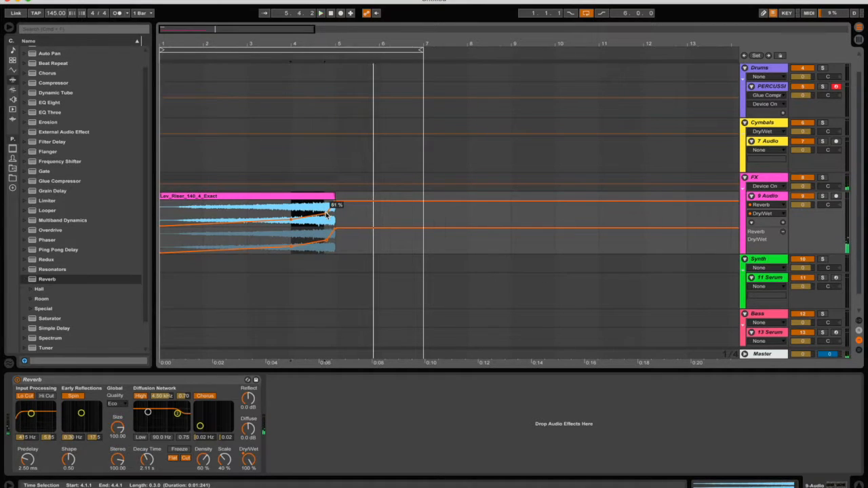
{"action": "left_click_drag", "start_coordinate": [307, 209], "coordinate": [307, 209]}
{"action": "key", "text": "space"}
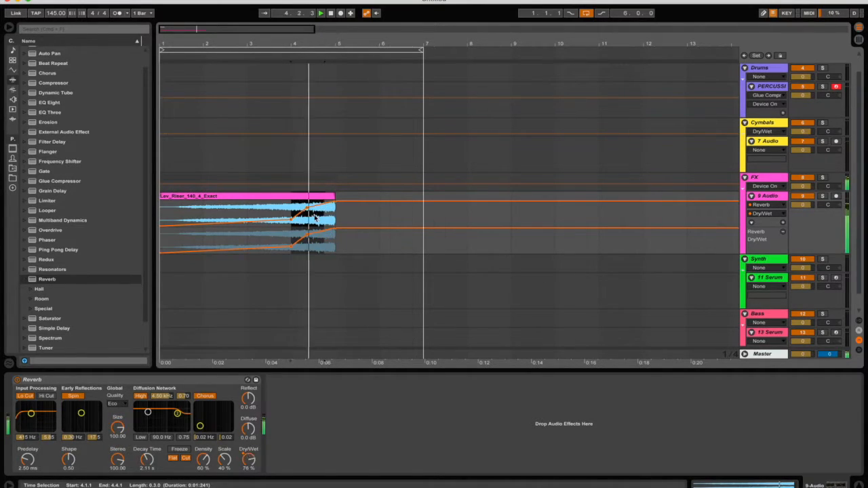
{"action": "key", "text": "space"}
{"action": "key", "text": "space"}
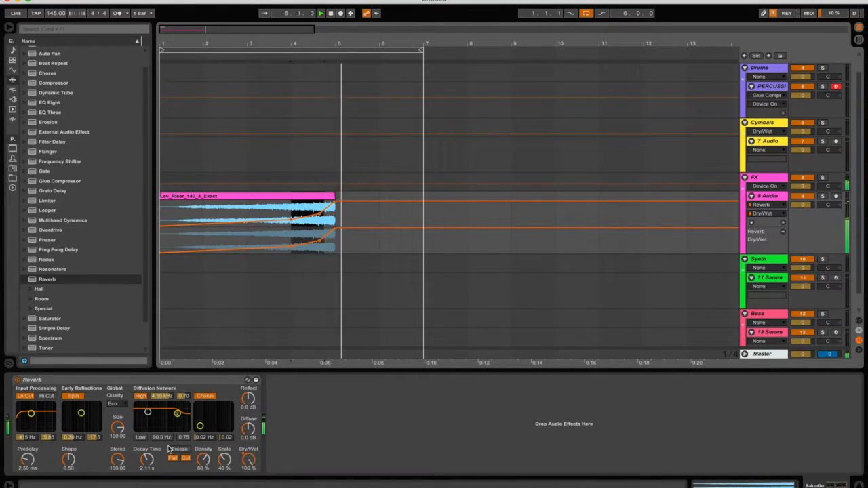
Set the Reverb's Decay Time to 5.96 s and play the riser.
{"action": "left_click", "coordinate": [147, 461]}
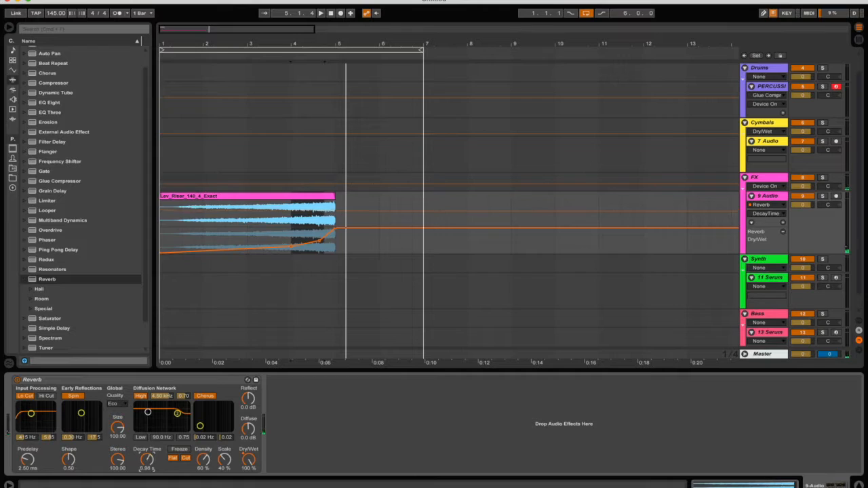
{"action": "key", "text": "space"}
{"action": "key", "text": "space"}
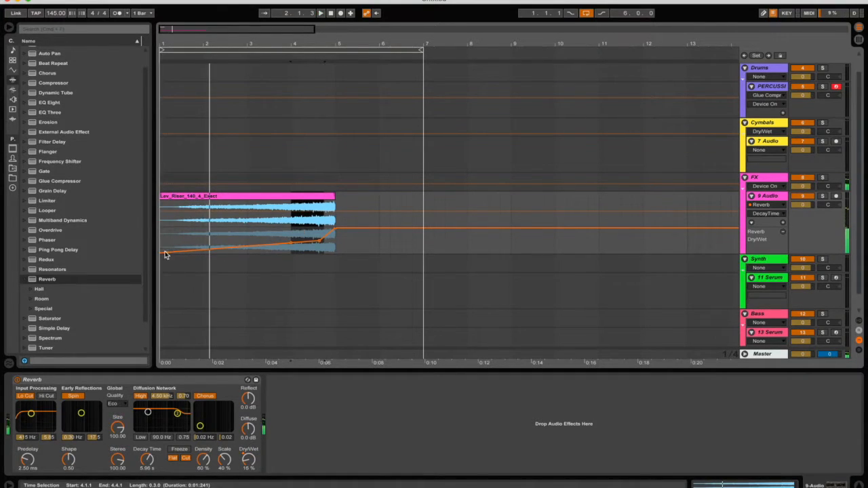
Raise the Reverb Dry/Wet automation to about 43% at the start and 63% near 4.4, and play from bar 1.
{"action": "left_click_drag", "start_coordinate": [161, 250], "coordinate": [160, 242]}
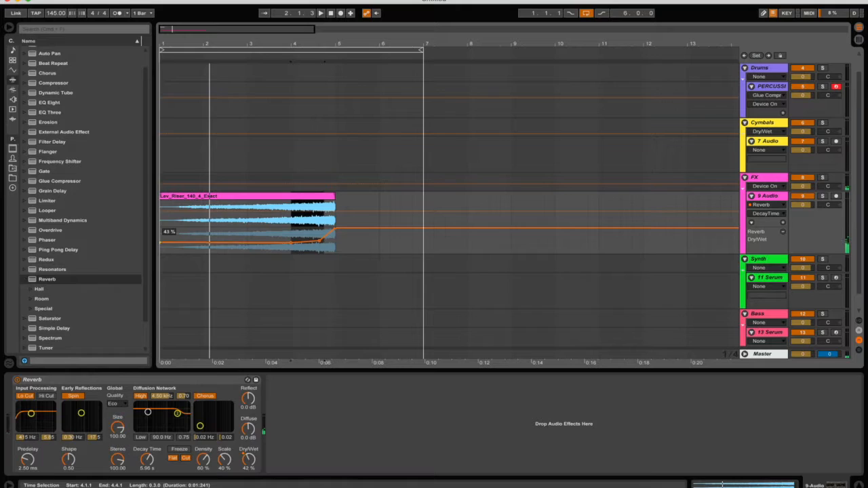
{"action": "left_click_drag", "start_coordinate": [292, 245], "coordinate": [291, 241]}
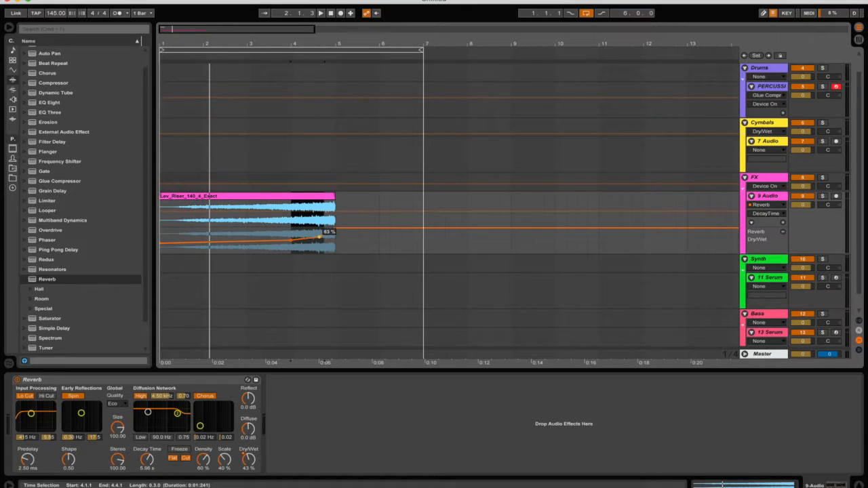
{"action": "key", "text": "space"}
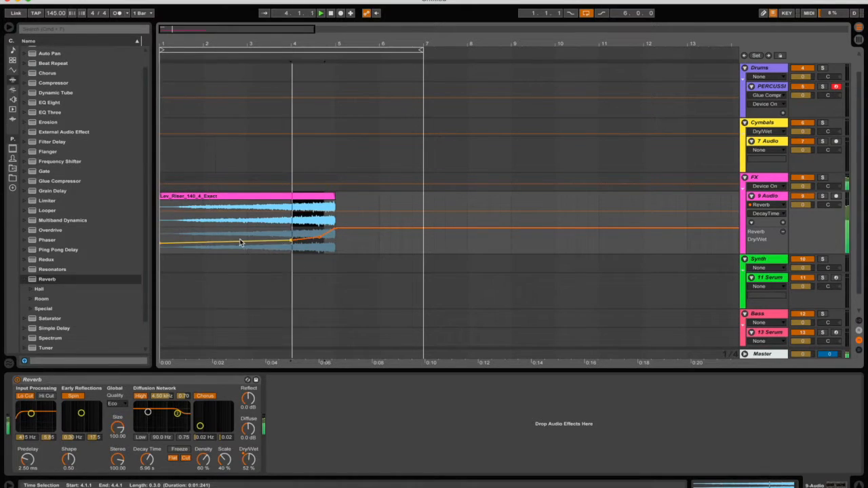
{"action": "left_click", "coordinate": [162, 168]}
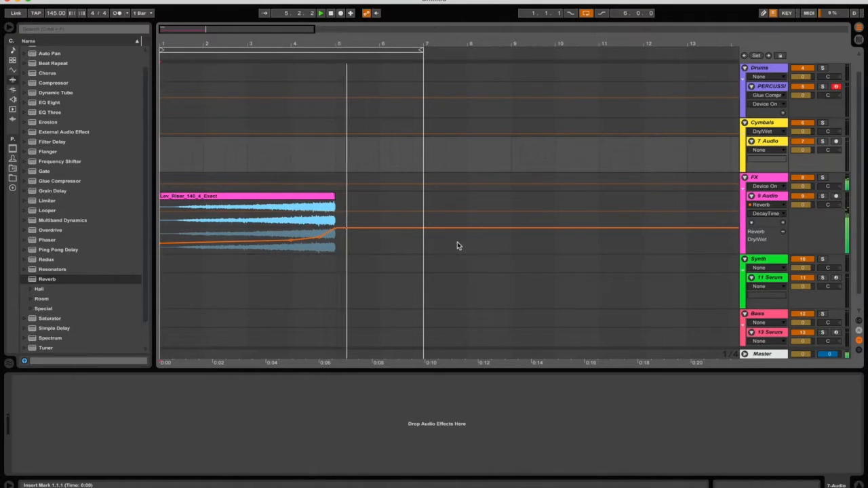
Fade the Reverb Dry/Wet automation after the riser down to 0% at bar 7, with a breakpoint near 6.3, and play it.
{"action": "left_click_drag", "start_coordinate": [423, 231], "coordinate": [423, 253]}
{"action": "left_click", "coordinate": [400, 243]}
{"action": "key", "text": "space"}
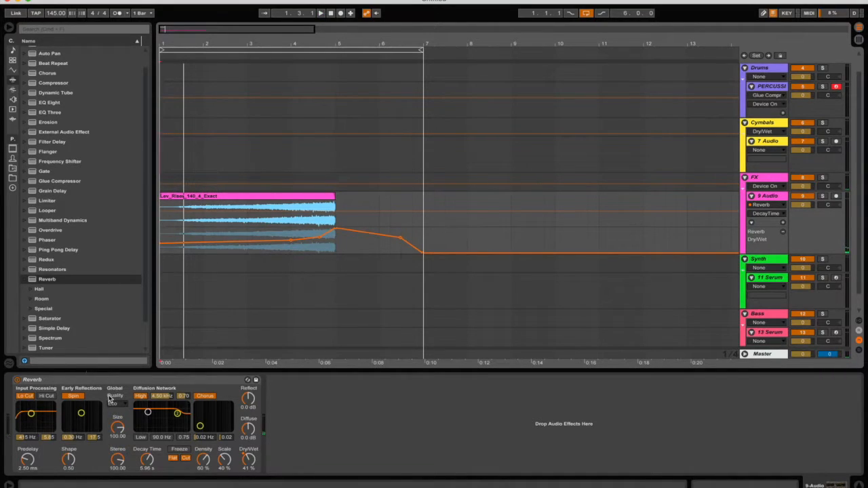
{"action": "left_click", "coordinate": [284, 198]}
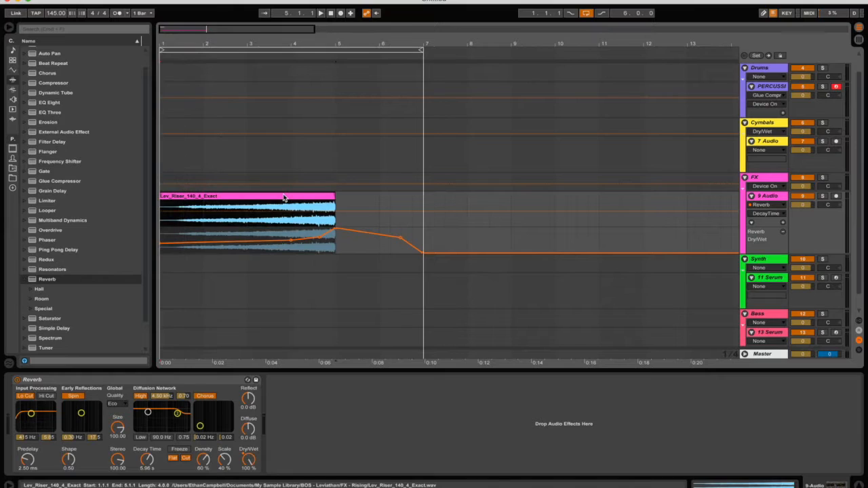
{"action": "key", "text": "Delete"}
{"action": "key", "text": "super+z"}
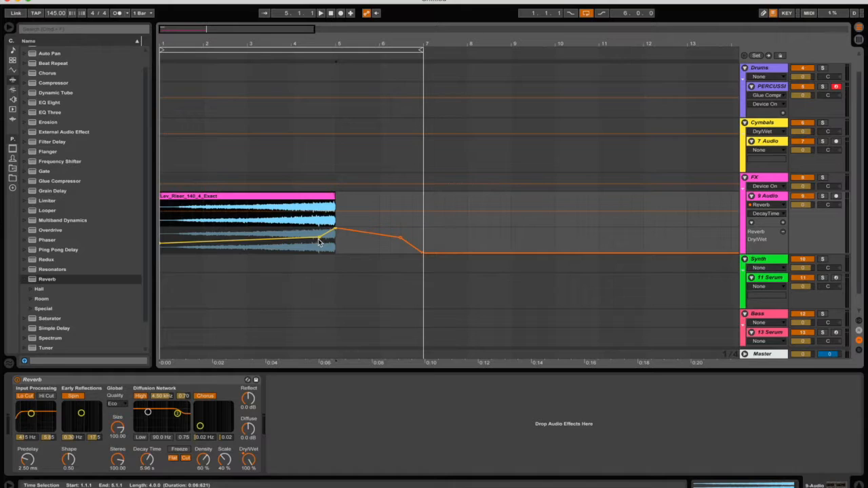
Reverse the riser's Reverb Dry/Wet automation so it falls from 100% at bar 1 to 0% at the riser's end.
{"action": "left_click_drag", "start_coordinate": [334, 230], "coordinate": [375, 235]}
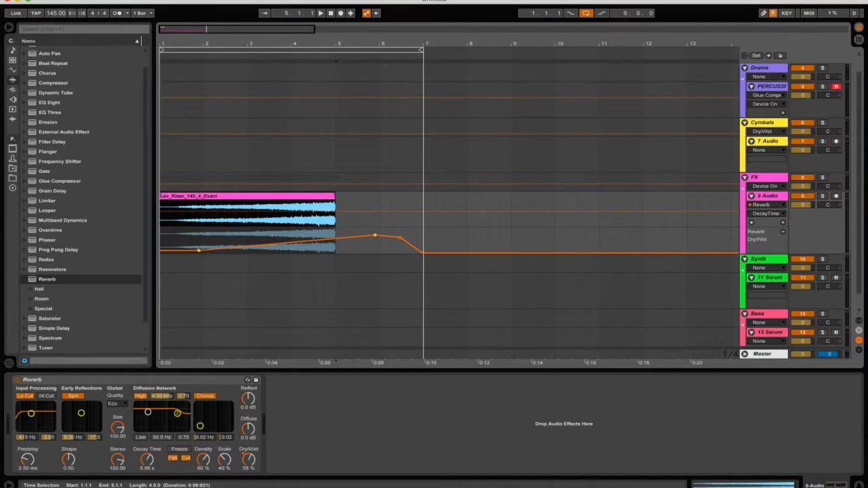
{"action": "left_click", "coordinate": [374, 236]}
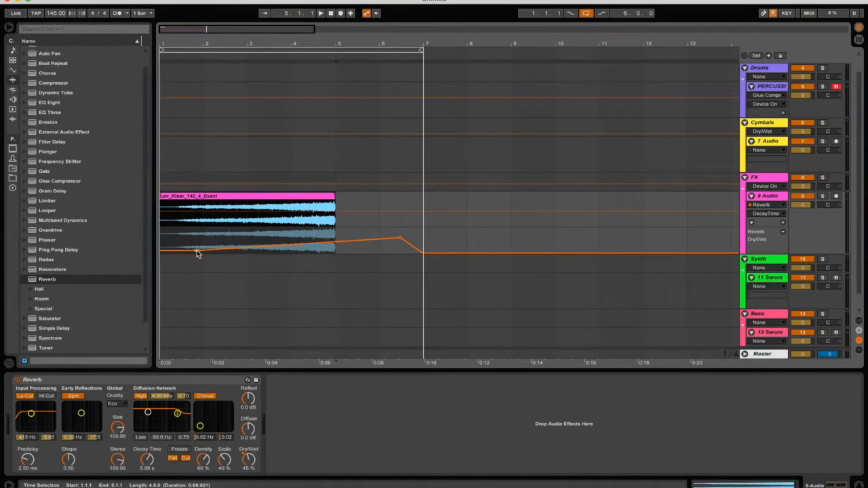
{"action": "left_click_drag", "start_coordinate": [199, 252], "coordinate": [211, 233]}
{"action": "left_click", "coordinate": [213, 239]}
{"action": "left_click_drag", "start_coordinate": [327, 235], "coordinate": [305, 230]}
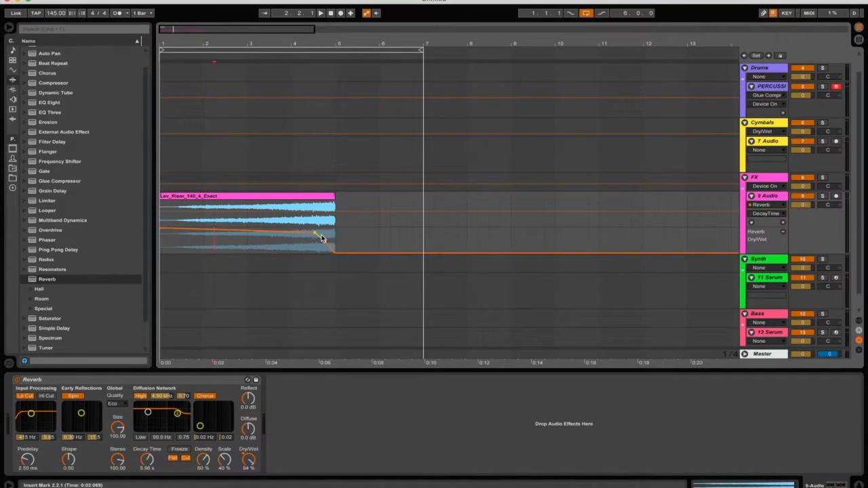
Lower the late Dry/Wet breakpoint to about 61% near the riser's end and play the falling curve from bar 1.
{"action": "key", "text": "space"}
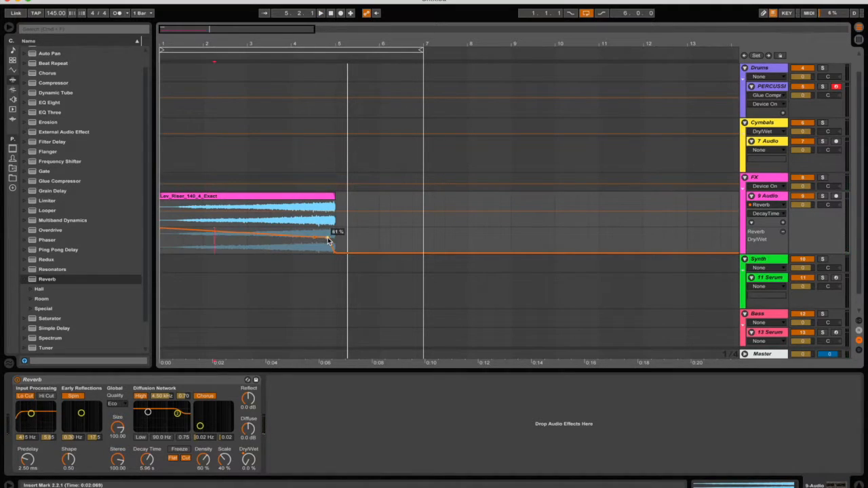
{"action": "left_click", "coordinate": [243, 255]}
{"action": "left_click", "coordinate": [161, 248]}
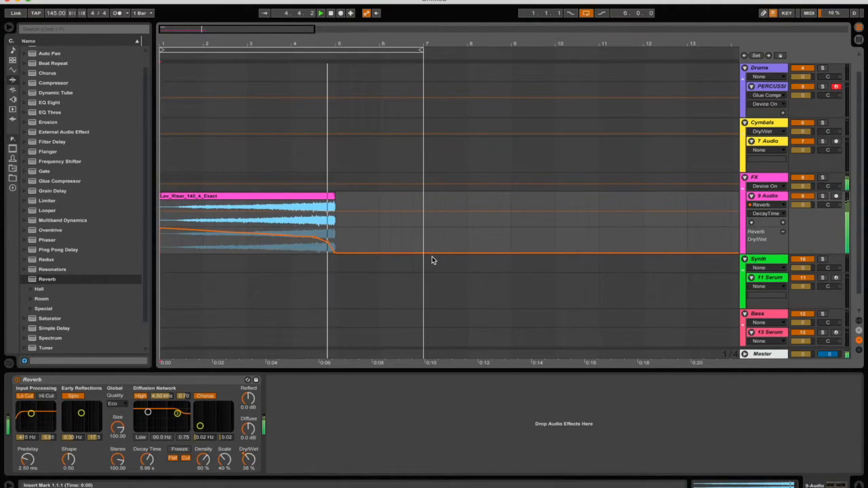
{"action": "key", "text": "space"}
Play the riser with the falling Reverb automation again from bar 1.
{"action": "left_click", "coordinate": [161, 158]}
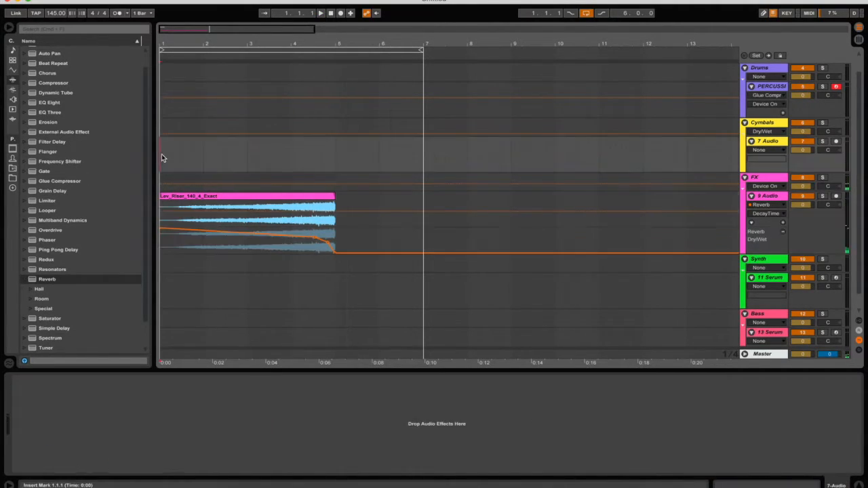
{"action": "key", "text": "space"}
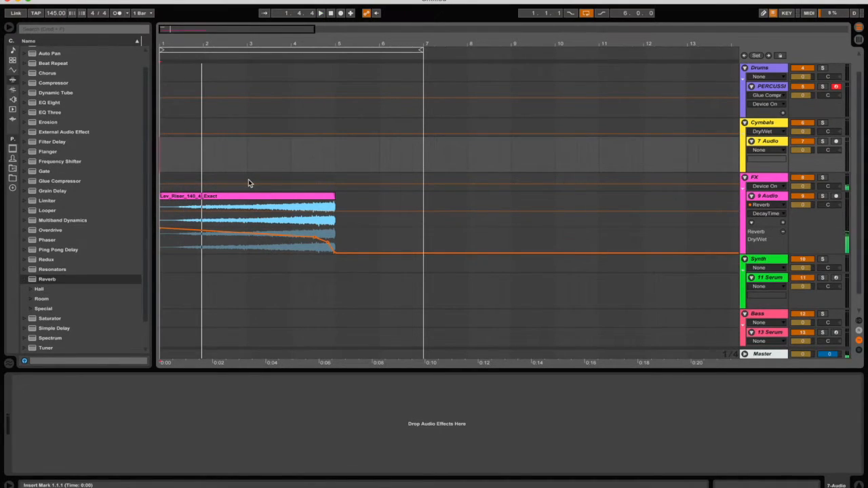
{"action": "key", "text": "space"}
{"action": "key", "text": "space"}
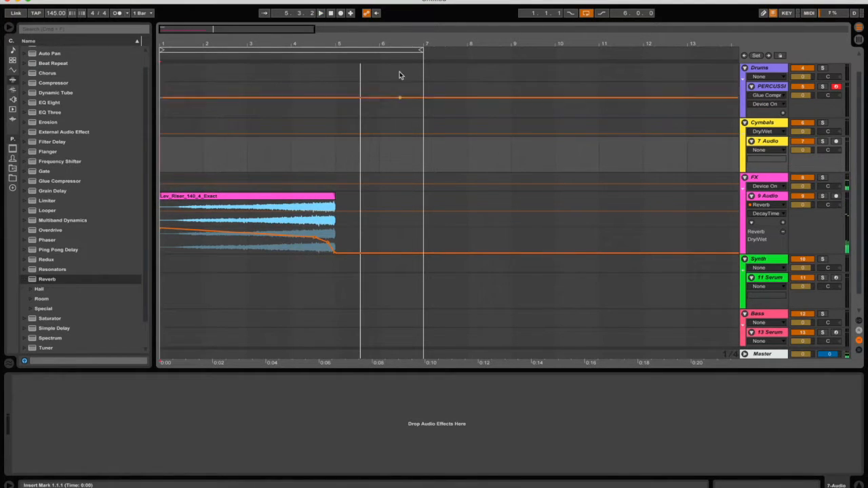
{"action": "mouse_move", "coordinate": [267, 30]}
{"action": "left_mouse_down"}
{"action": "mouse_move", "coordinate": [269, 41]}
{"action": "mouse_move", "coordinate": [266, 19]}
{"action": "mouse_move", "coordinate": [266, 62]}
{"action": "mouse_move", "coordinate": [259, 11]}
{"action": "mouse_move", "coordinate": [255, 33]}
{"action": "left_mouse_up"}
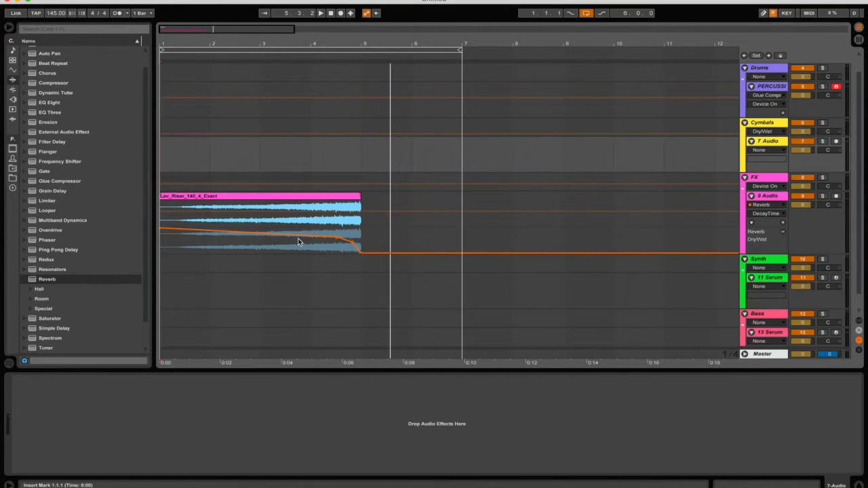
{"action": "left_click", "coordinate": [345, 264]}
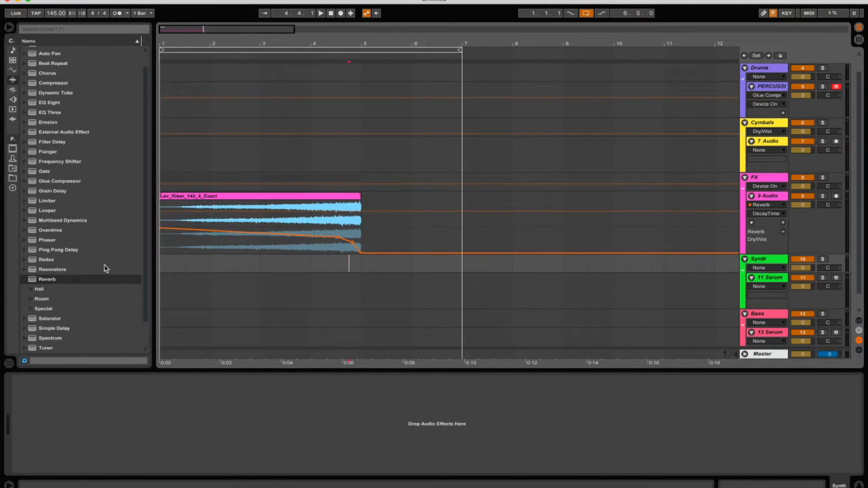
Show the FX group's effects chain and list the available plug-ins in the browser.
{"action": "scroll", "coordinate": [74, 232], "scroll_direction": "down", "scroll_amount": 3}
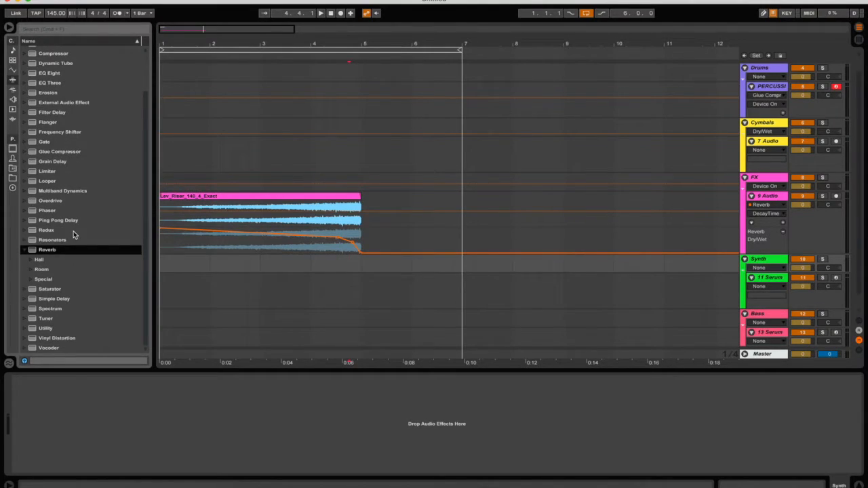
{"action": "left_click", "coordinate": [162, 167]}
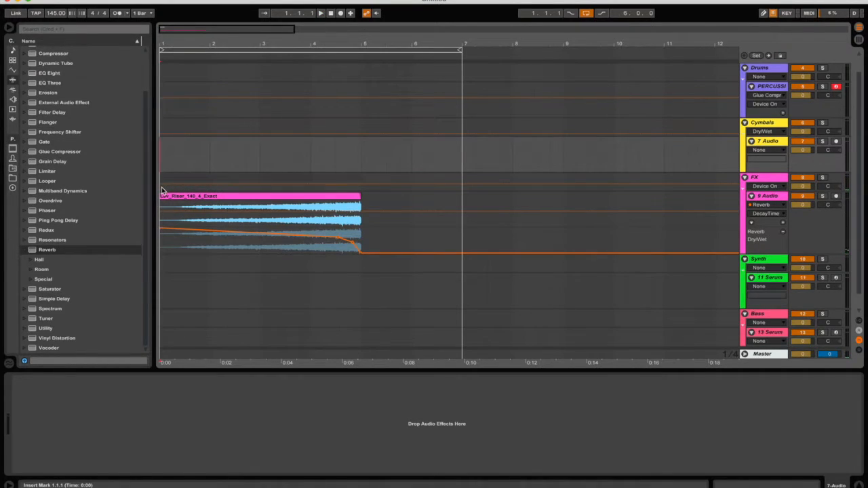
{"action": "left_click", "coordinate": [162, 189]}
{"action": "left_click", "coordinate": [12, 101]}
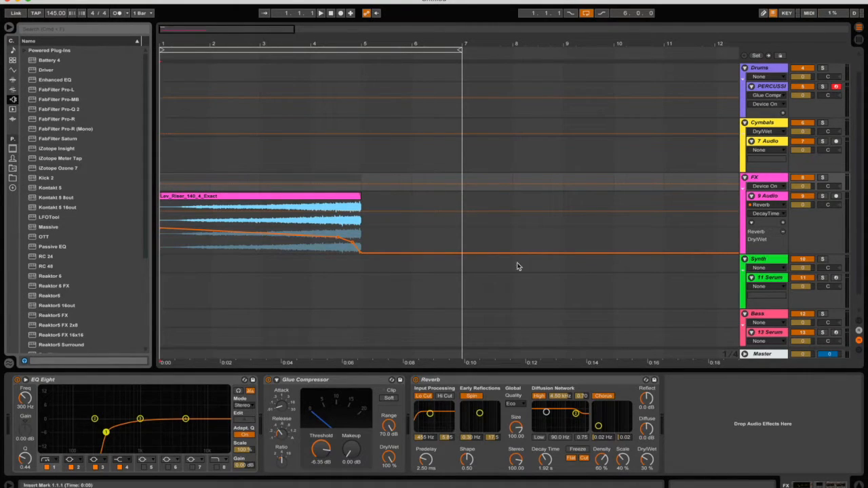
Replace the Reverb on the 9 Audio track with FabFilter Pro-Q 2, placing its window beside the riser clip.
{"action": "left_click", "coordinate": [150, 232]}
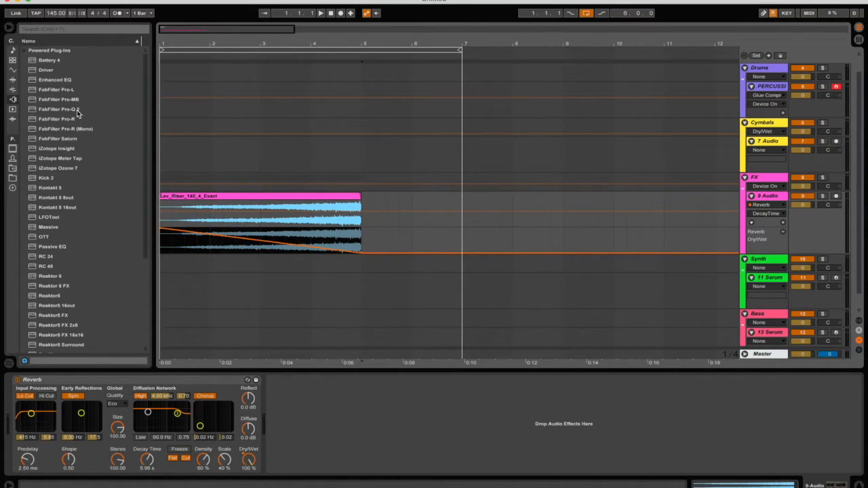
{"action": "left_click", "coordinate": [111, 382]}
{"action": "key", "text": "Delete"}
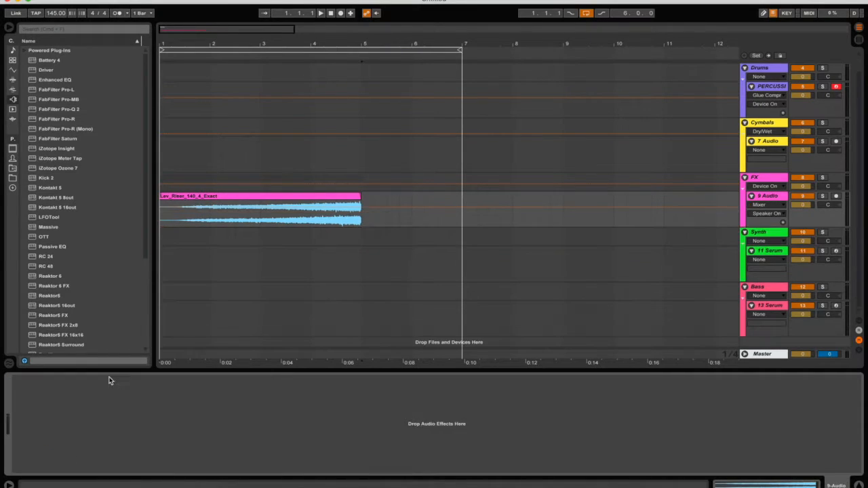
{"action": "left_click_drag", "start_coordinate": [73, 111], "coordinate": [152, 415]}
{"action": "left_click", "coordinate": [178, 24]}
{"action": "left_click_drag", "start_coordinate": [178, 24], "coordinate": [615, 86]}
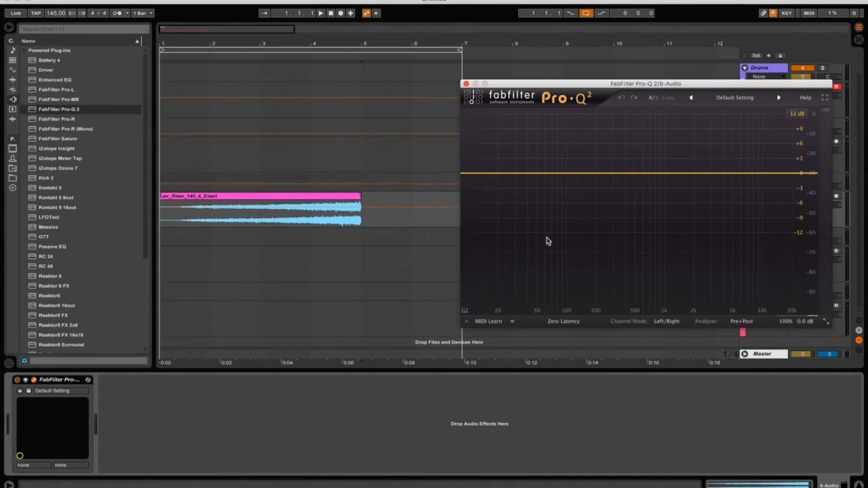
Add two Pro-Q 2 bands, at about 69 Hz and about 6 kHz, and set both to Band Pass.
{"action": "left_click", "coordinate": [550, 174]}
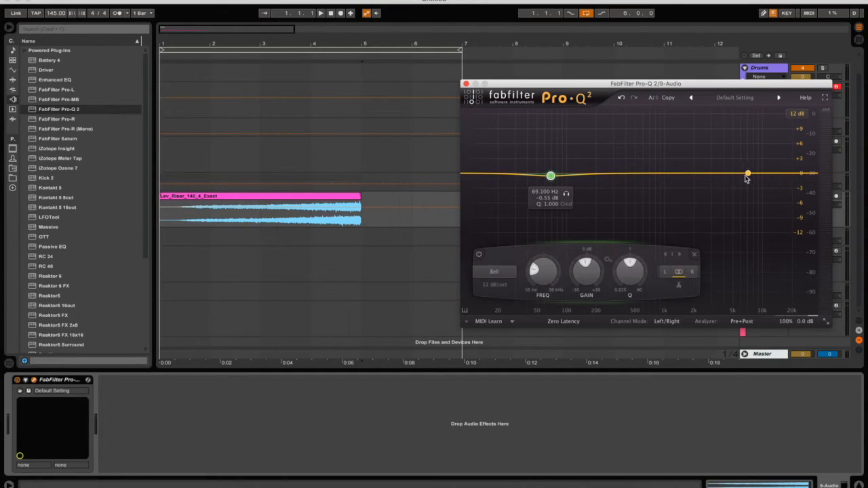
{"action": "left_click_drag", "start_coordinate": [747, 173], "coordinate": [739, 177]}
{"action": "left_click", "coordinate": [600, 271]}
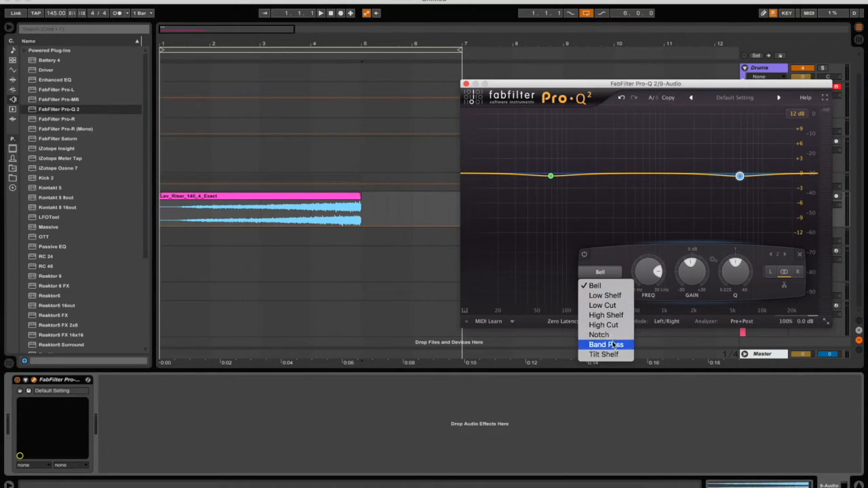
{"action": "left_click", "coordinate": [613, 344]}
{"action": "left_click", "coordinate": [550, 176]}
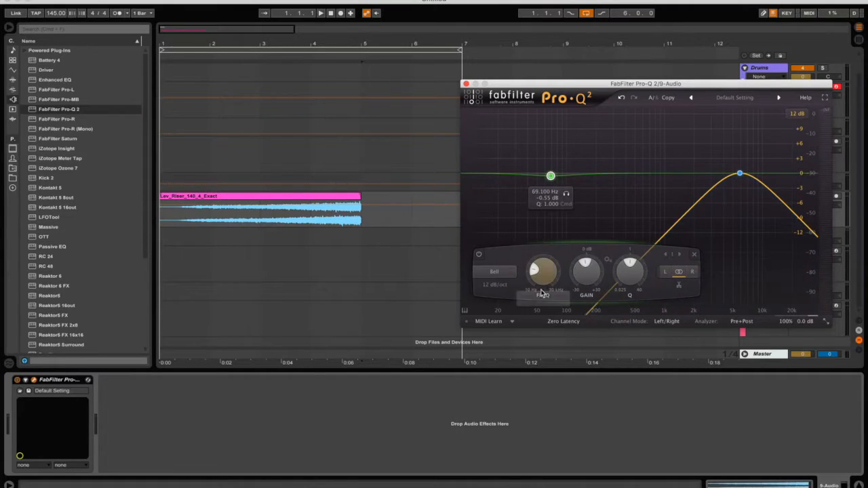
{"action": "left_click", "coordinate": [507, 277]}
{"action": "left_click", "coordinate": [501, 343]}
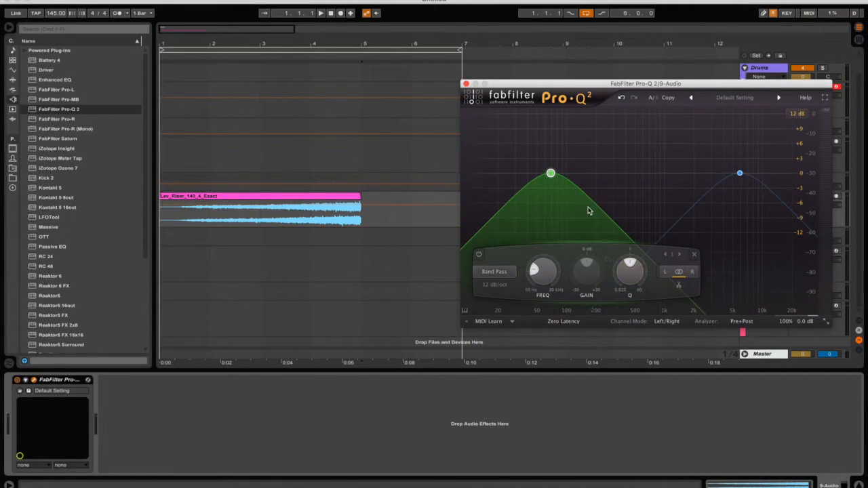
Assign the 69 Hz Band Pass to the left channel only.
{"action": "left_click", "coordinate": [739, 175]}
{"action": "left_click", "coordinate": [559, 230]}
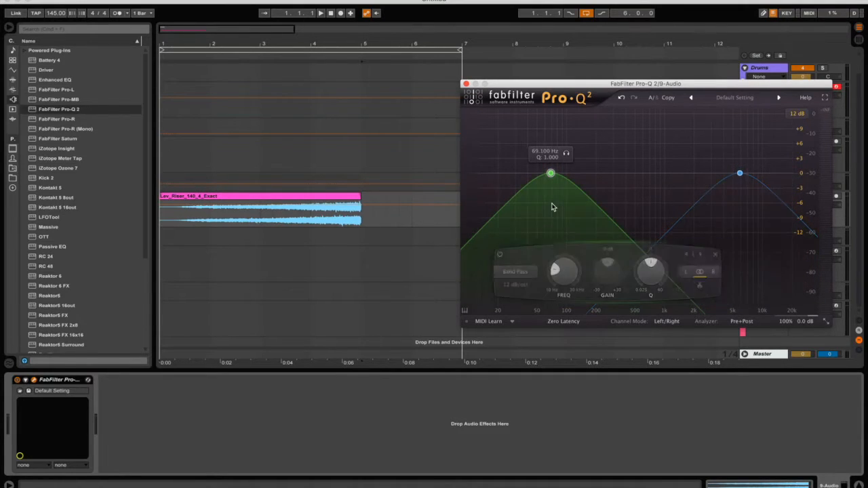
{"action": "left_click", "coordinate": [667, 272]}
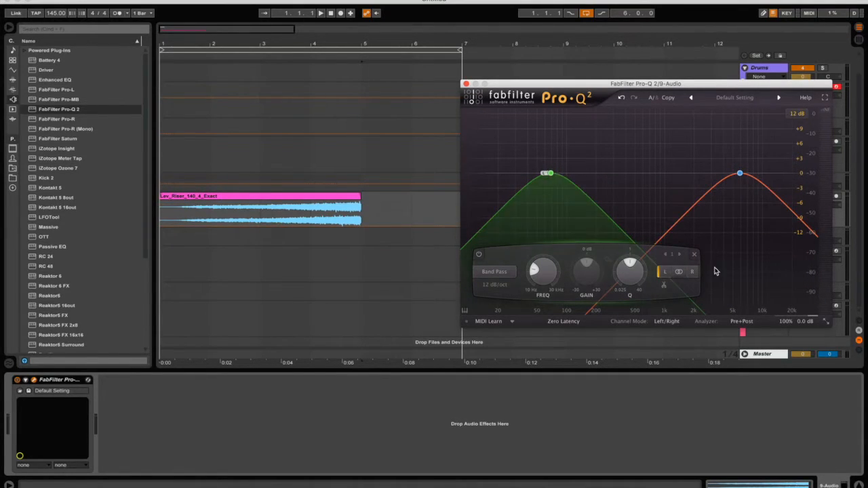
Assign the Band Pass at about 6 kHz to the right channel only and close the Pro-Q 2 window.
{"action": "left_click", "coordinate": [742, 197]}
{"action": "left_click", "coordinate": [798, 271]}
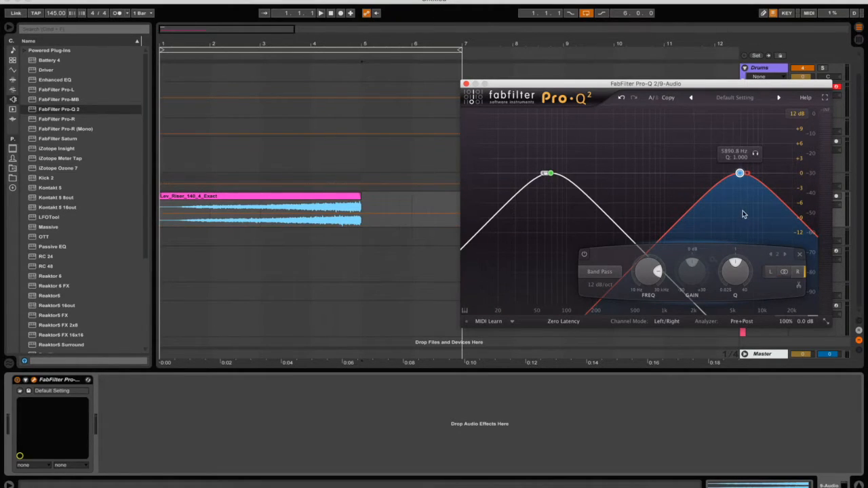
{"action": "left_click", "coordinate": [550, 174]}
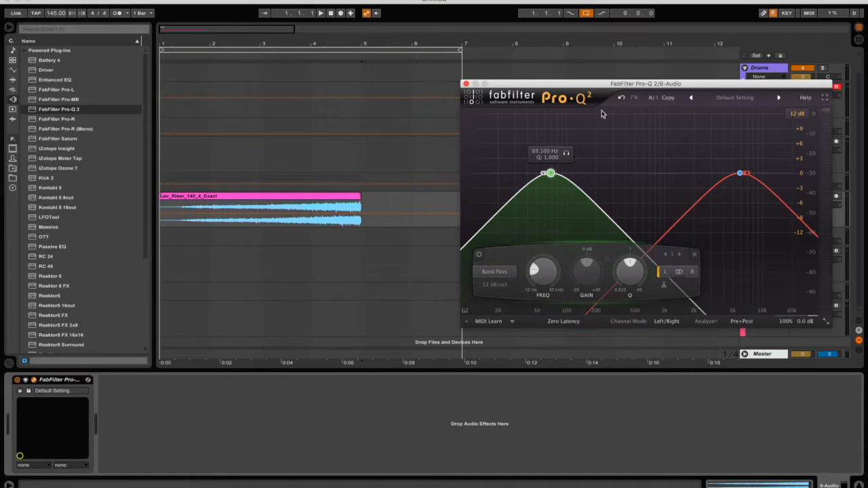
{"action": "left_click", "coordinate": [466, 84]}
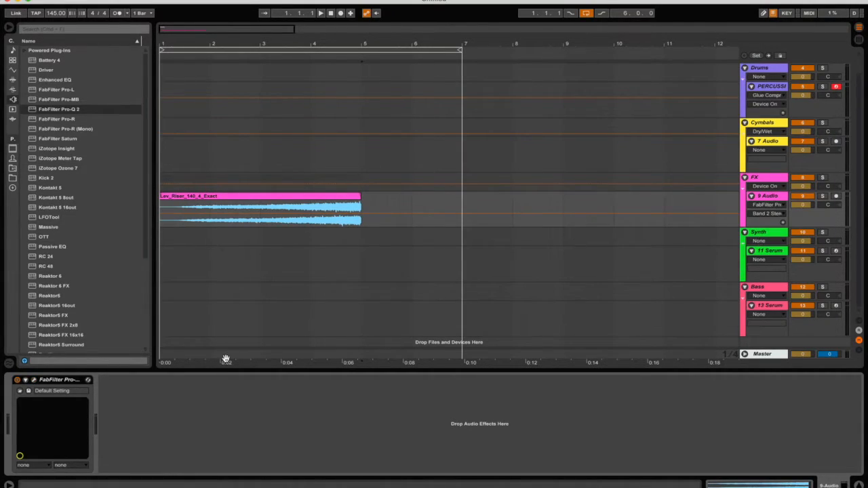
Expose Pro-Q 2's Band 1 Frequency as a configured device parameter, shifting that band to about 94 Hz.
{"action": "left_click", "coordinate": [31, 381]}
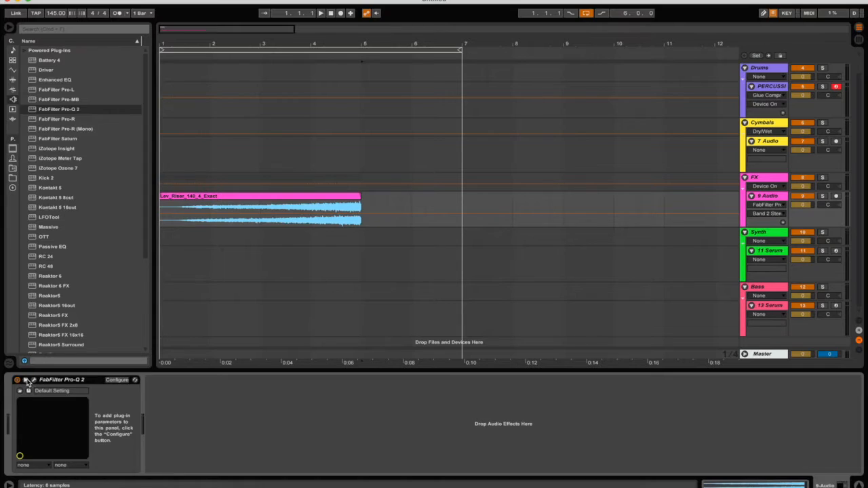
{"action": "left_click", "coordinate": [117, 381]}
{"action": "left_click", "coordinate": [546, 270]}
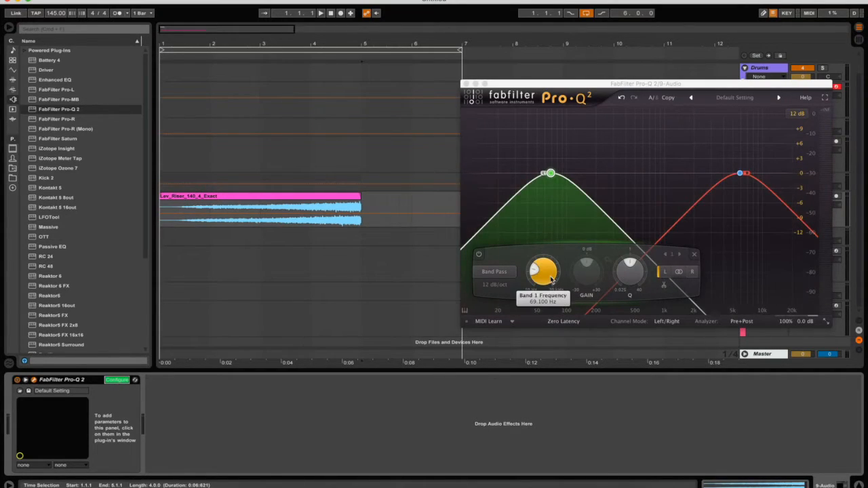
{"action": "left_click_drag", "start_coordinate": [548, 270], "coordinate": [547, 268]}
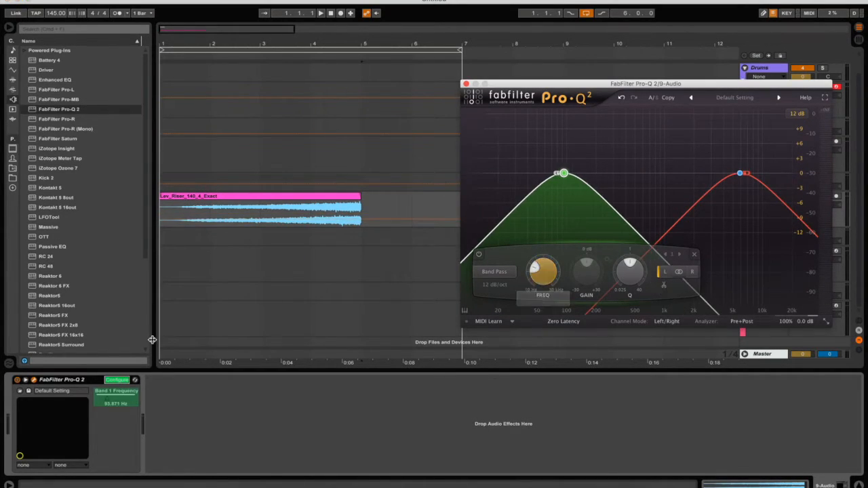
{"action": "left_click", "coordinate": [122, 383]}
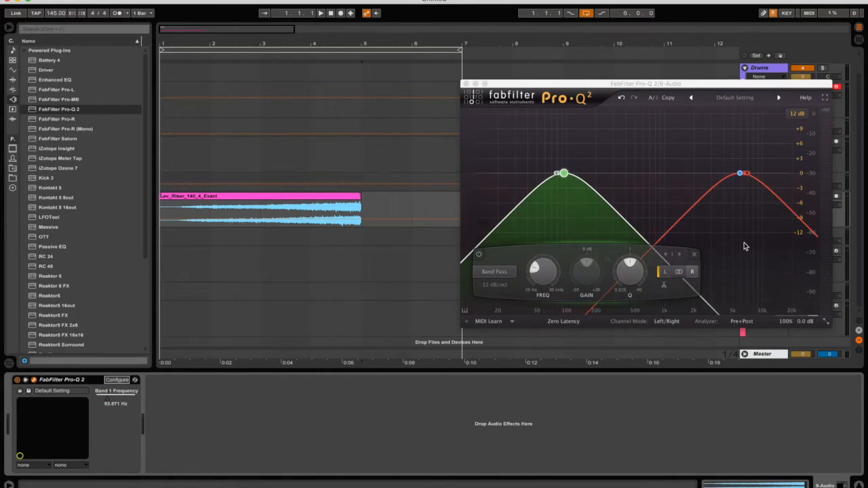
Expose Pro-Q 2's Band 2 Frequency as a configured device parameter, lowering it to about 2.9 kHz, and close the plug-in window.
{"action": "left_click", "coordinate": [741, 214]}
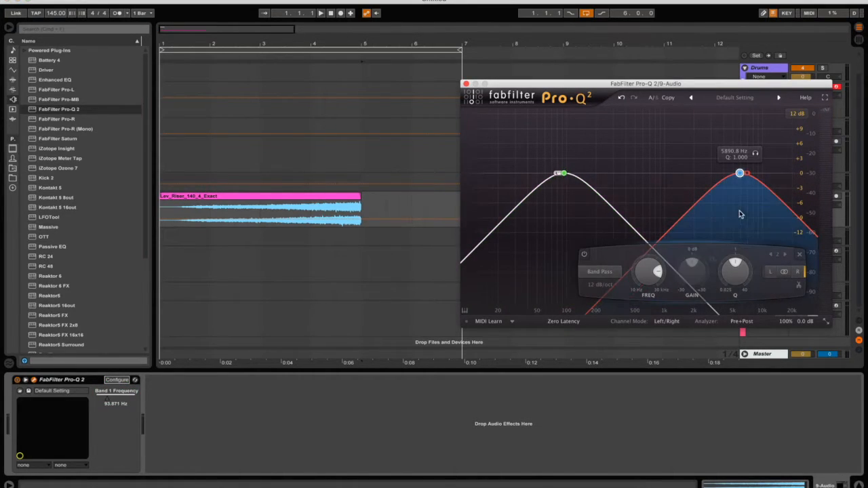
{"action": "left_click", "coordinate": [117, 380]}
{"action": "left_click_drag", "start_coordinate": [653, 270], "coordinate": [649, 284]}
{"action": "left_click", "coordinate": [465, 83]}
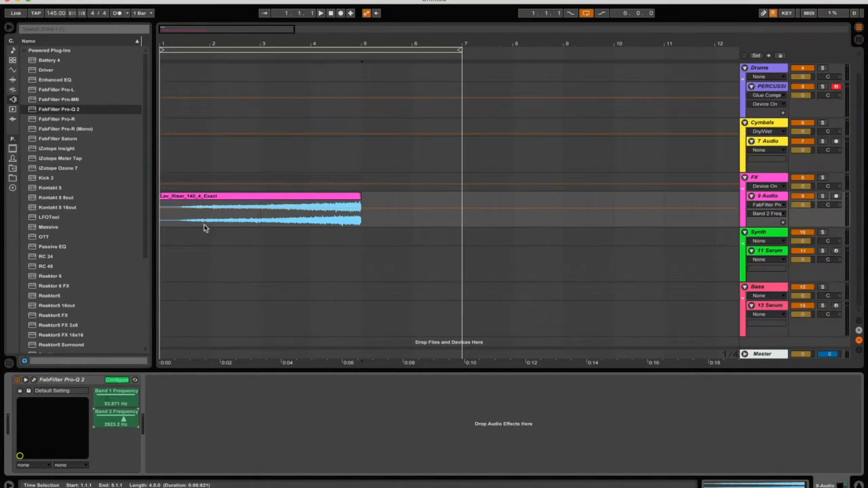
{"action": "left_click", "coordinate": [115, 380]}
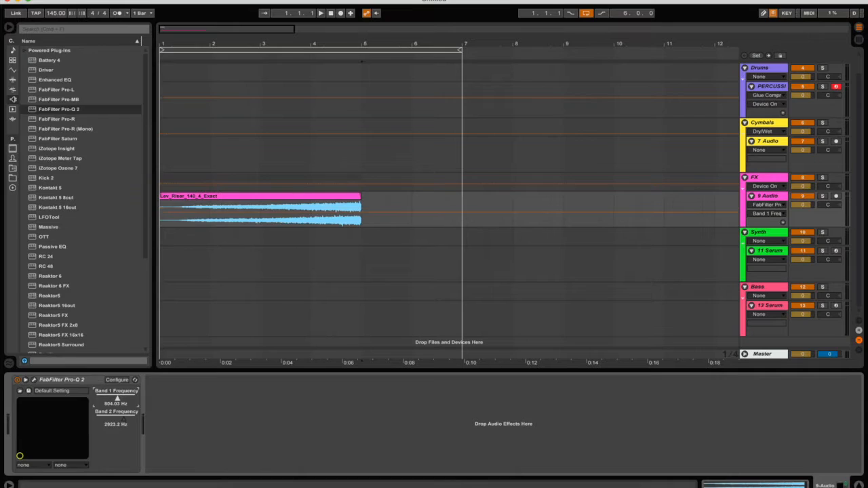
Show Band 1 Frequency and Band 2 Frequency in separate new automation lanes on the 9 Audio track.
{"action": "right_click", "coordinate": [118, 399]}
{"action": "left_click", "coordinate": [155, 410]}
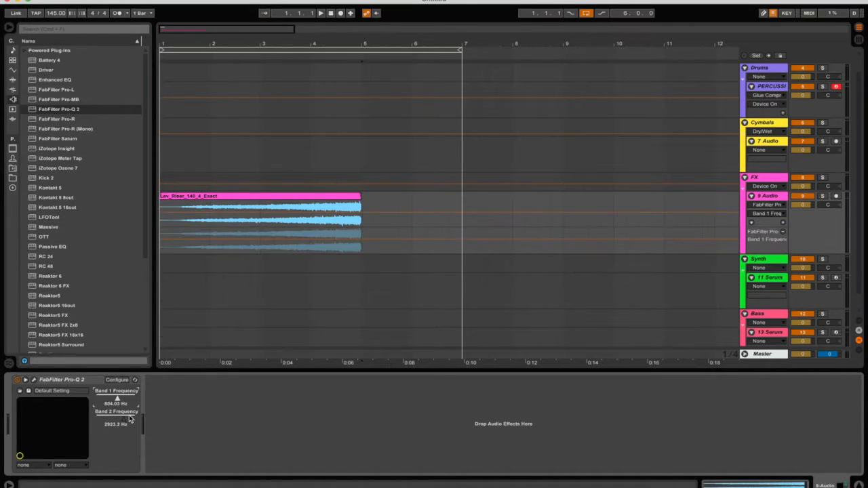
{"action": "right_click", "coordinate": [120, 413]}
{"action": "left_click", "coordinate": [149, 427]}
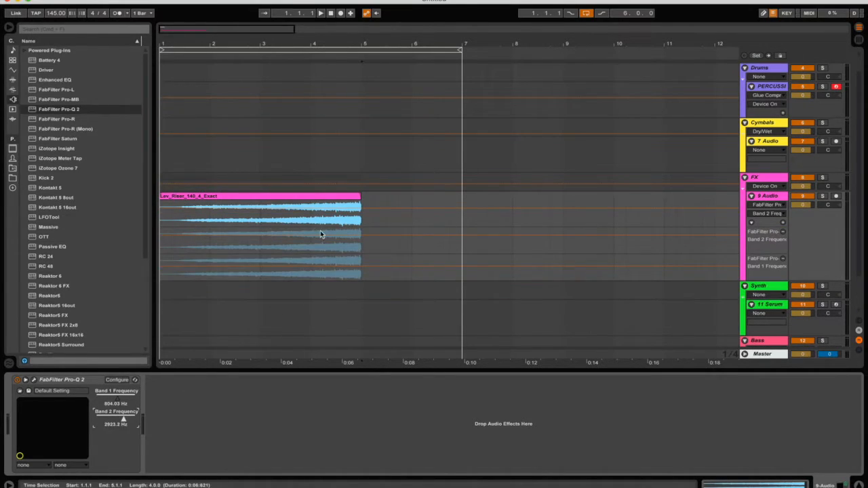
Draw rising and falling automation for Band 1 Frequency and Band 2 Frequency across the riser clip.
{"action": "left_click_drag", "start_coordinate": [320, 267], "coordinate": [360, 272]}
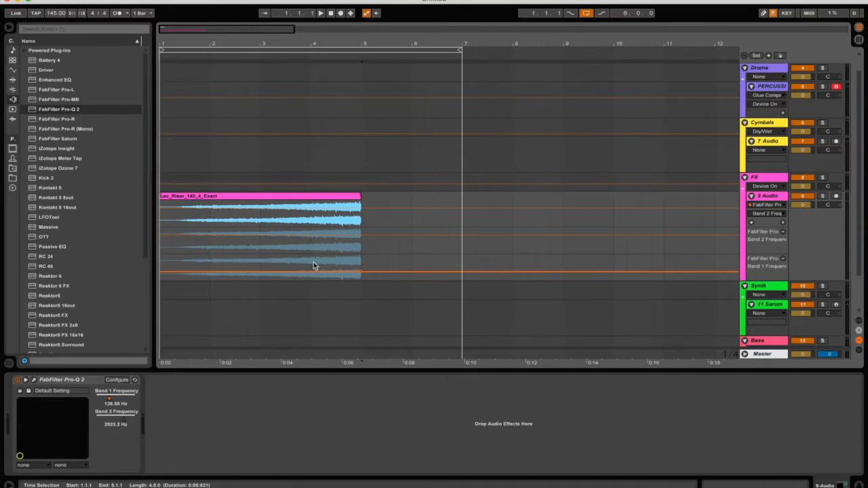
{"action": "left_click_drag", "start_coordinate": [315, 272], "coordinate": [164, 271]}
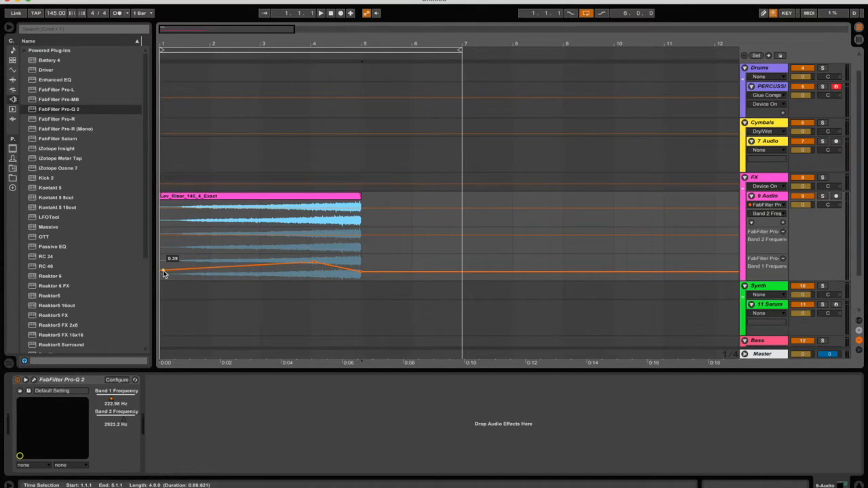
{"action": "left_click_drag", "start_coordinate": [181, 235], "coordinate": [200, 242]}
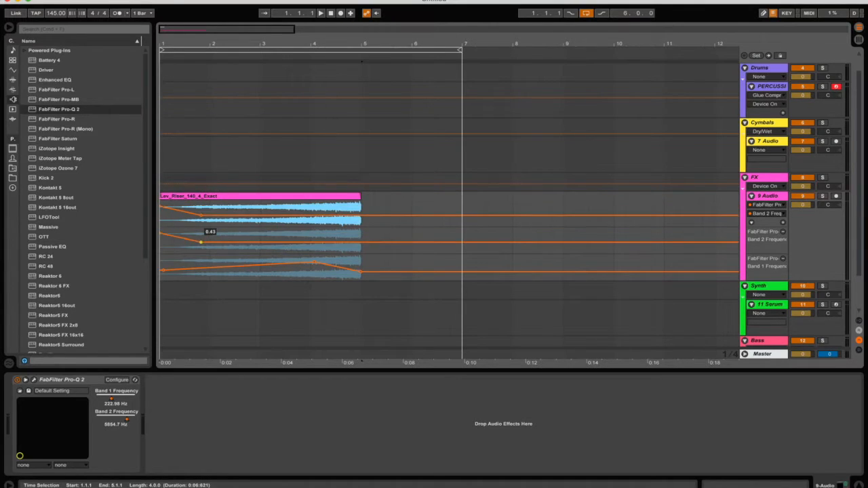
{"action": "left_click_drag", "start_coordinate": [267, 242], "coordinate": [268, 237]}
{"action": "mouse_move", "coordinate": [344, 239]}
{"action": "left_mouse_down"}
{"action": "mouse_move", "coordinate": [293, 228]}
{"action": "mouse_move", "coordinate": [290, 243]}
{"action": "mouse_move", "coordinate": [326, 228]}
{"action": "mouse_move", "coordinate": [318, 238]}
{"action": "mouse_move", "coordinate": [359, 245]}
{"action": "left_mouse_up"}
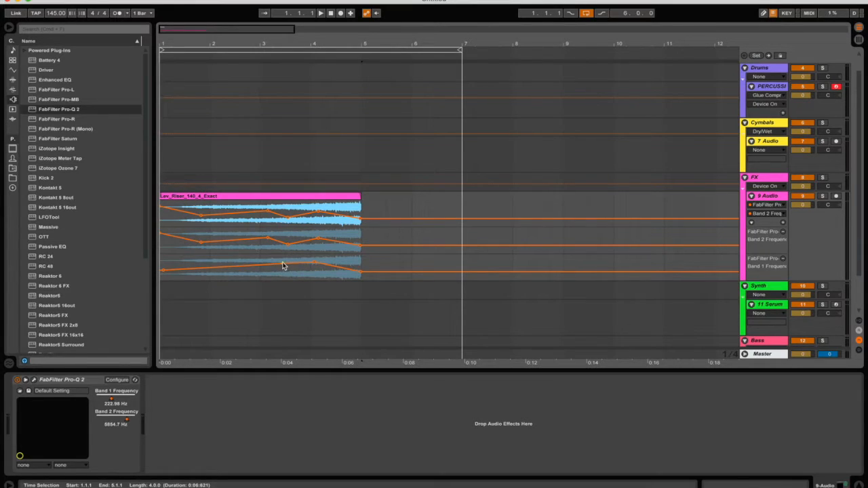
{"action": "left_click_drag", "start_coordinate": [294, 263], "coordinate": [305, 267]}
{"action": "left_click_drag", "start_coordinate": [245, 268], "coordinate": [237, 262]}
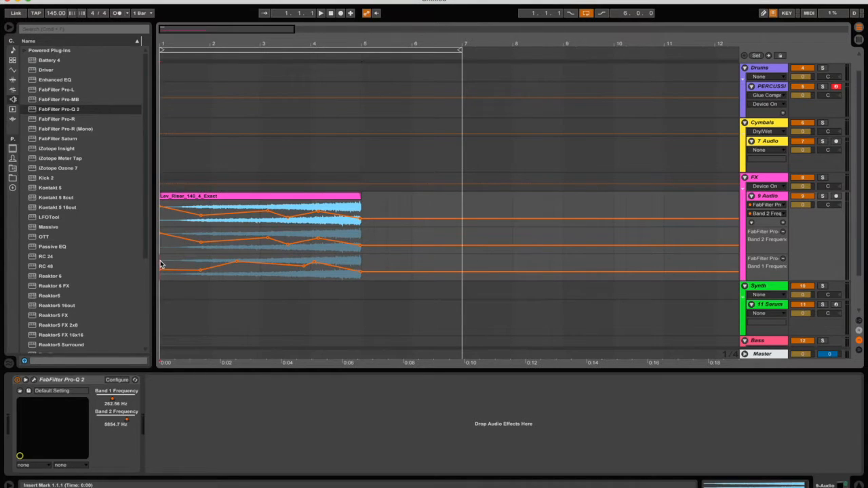
Play the riser with Pro-Q 2 open, placing its window below the automation lanes to watch the bands move.
{"action": "left_click", "coordinate": [33, 380]}
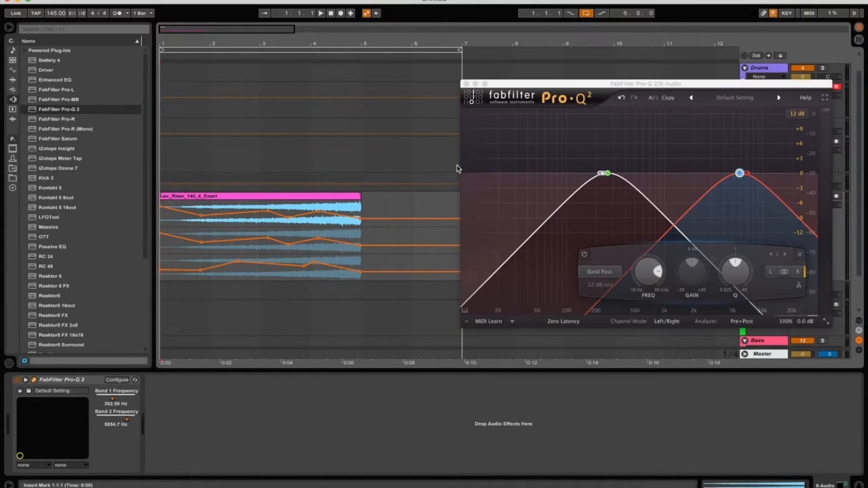
{"action": "key", "text": "space"}
{"action": "left_click_drag", "start_coordinate": [633, 86], "coordinate": [508, 165]}
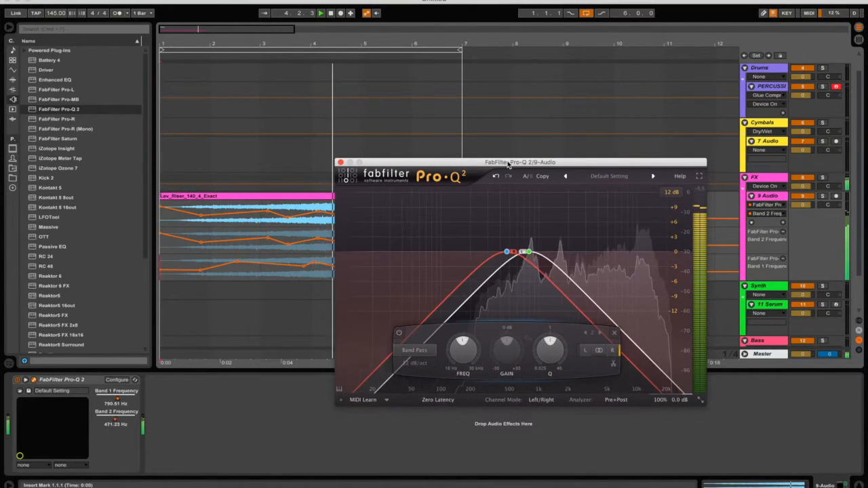
{"action": "left_click_drag", "start_coordinate": [508, 165], "coordinate": [473, 315]}
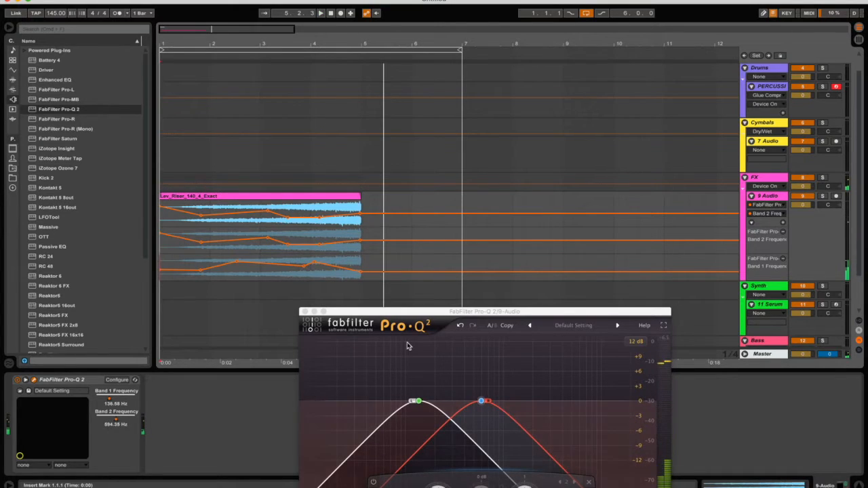
Raise the Q of both Pro-Q 2 bands to about 3.9 while playing the riser, and close the plug-in window.
{"action": "left_click_drag", "start_coordinate": [409, 311], "coordinate": [410, 207]}
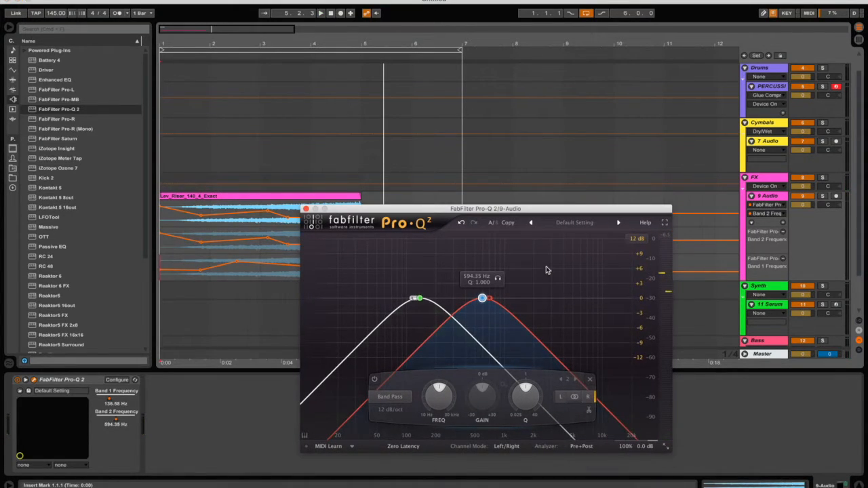
{"action": "left_click_drag", "start_coordinate": [547, 270], "coordinate": [394, 329]}
{"action": "mouse_move", "coordinate": [500, 401]}
{"action": "left_mouse_down"}
{"action": "mouse_move", "coordinate": [502, 411]}
{"action": "mouse_move", "coordinate": [505, 389]}
{"action": "left_mouse_up"}
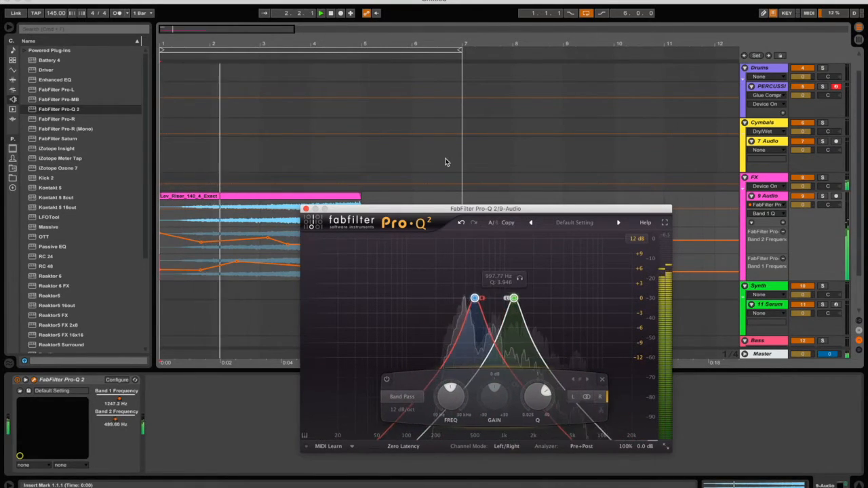
{"action": "left_click", "coordinate": [306, 208]}
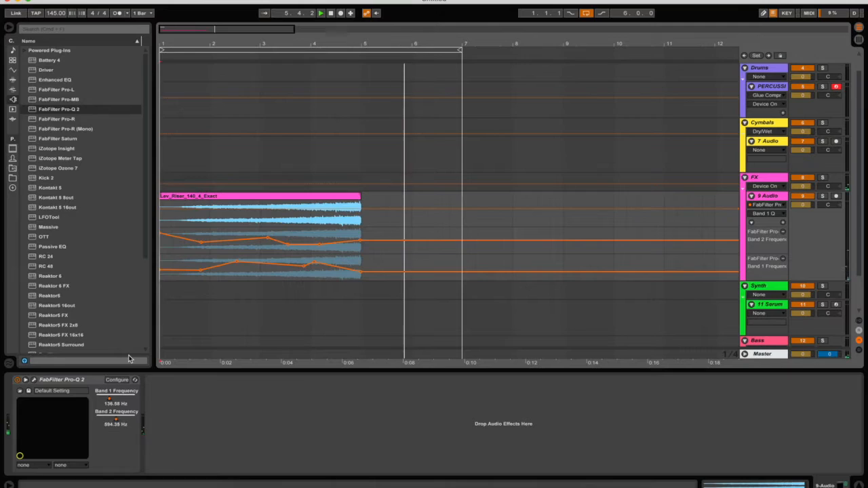
Replace Pro-Q 2 on the 9 Audio track with FabFilter Saturn.
{"action": "left_click", "coordinate": [80, 384]}
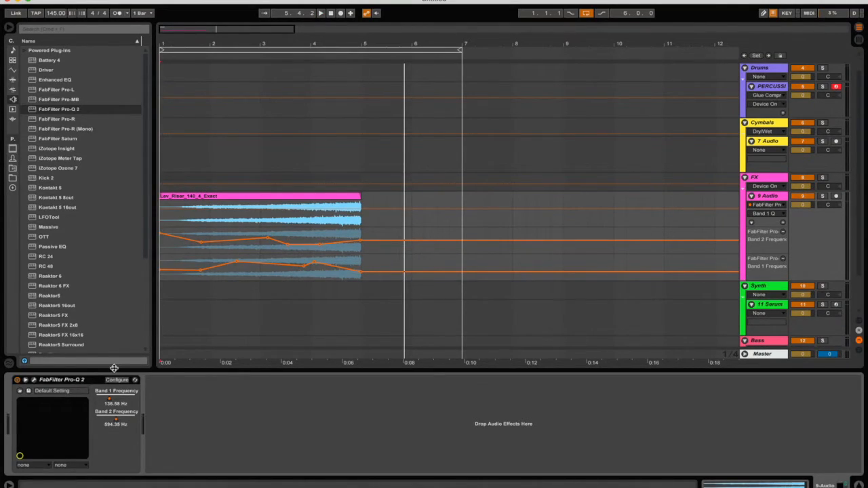
{"action": "key", "text": "Delete"}
{"action": "left_click", "coordinate": [67, 90]}
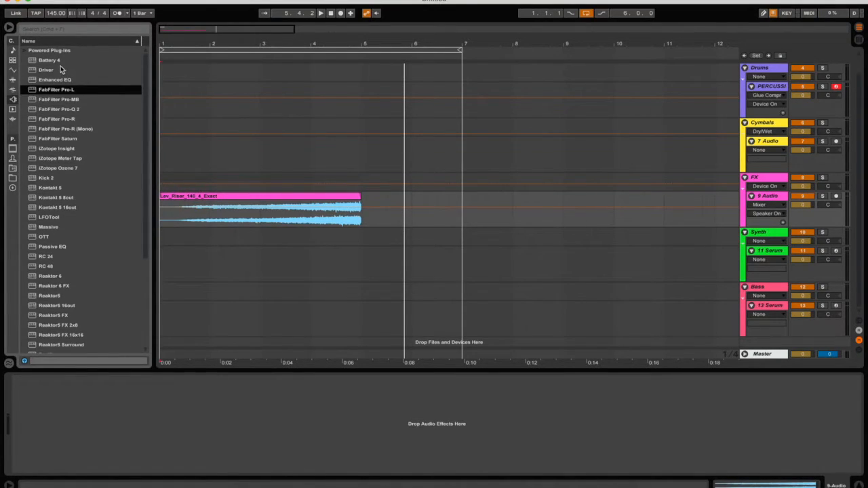
{"action": "left_click", "coordinate": [80, 139]}
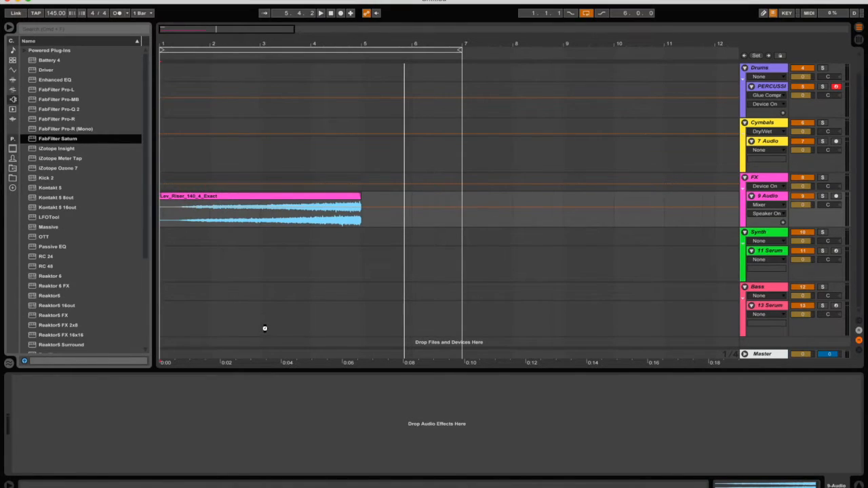
{"action": "key", "text": "Return"}
Play the riser through Saturn while varying Band 1 Drive up to about 66%, with the plug-in window moved into full view.
{"action": "key", "text": "space"}
{"action": "left_click_drag", "start_coordinate": [495, 312], "coordinate": [502, 232]}
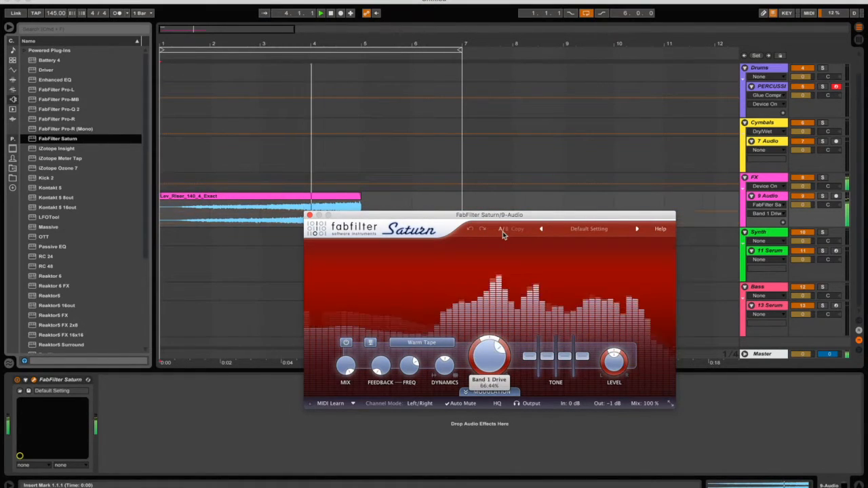
{"action": "key", "text": "space"}
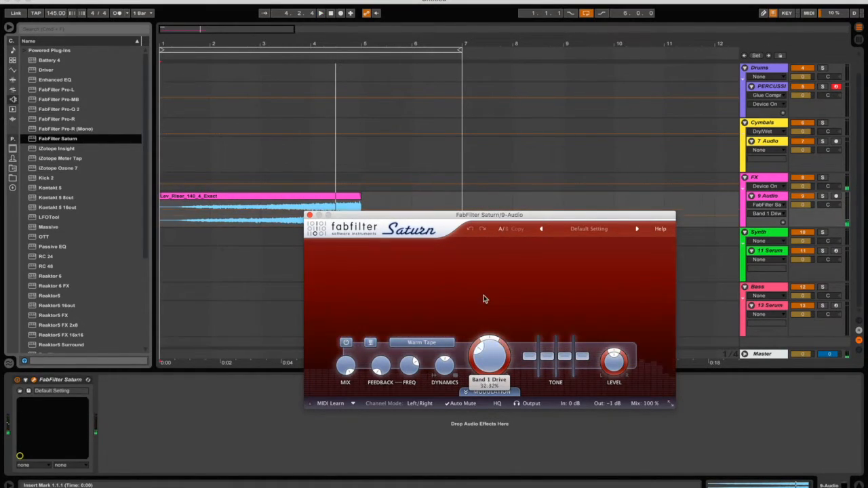
Split Saturn into three frequency bands with two crossovers.
{"action": "left_click", "coordinate": [488, 249]}
{"action": "left_click_drag", "start_coordinate": [490, 280], "coordinate": [586, 277]}
{"action": "left_click", "coordinate": [512, 251]}
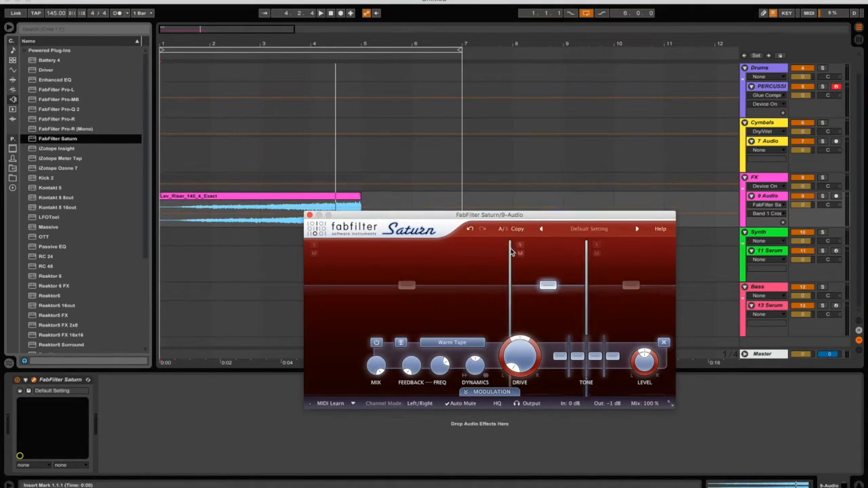
Narrow Saturn's middle band and shift it to lower frequencies, leaving its level at 0 dB.
{"action": "left_click_drag", "start_coordinate": [511, 278], "coordinate": [566, 250]}
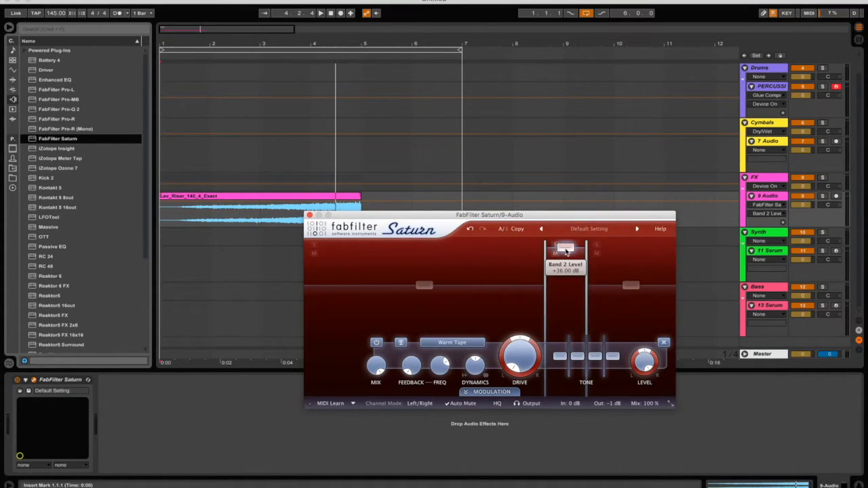
{"action": "left_click_drag", "start_coordinate": [566, 251], "coordinate": [566, 284]}
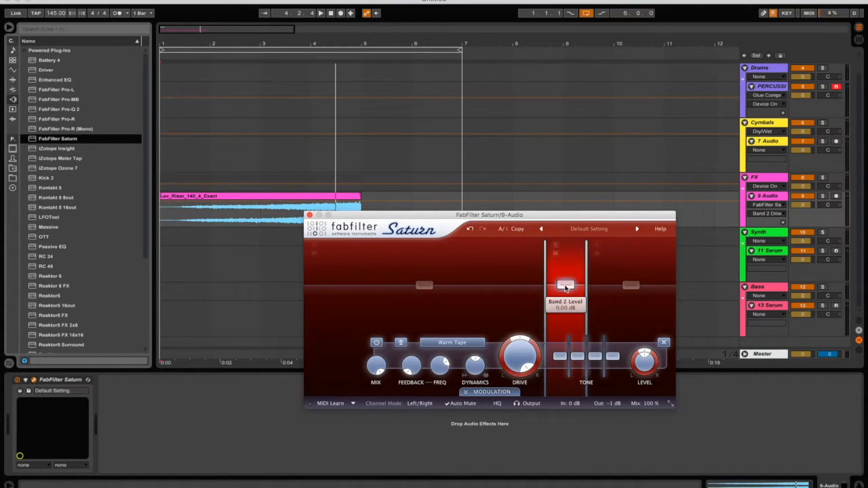
{"action": "left_click_drag", "start_coordinate": [546, 289], "coordinate": [497, 290]}
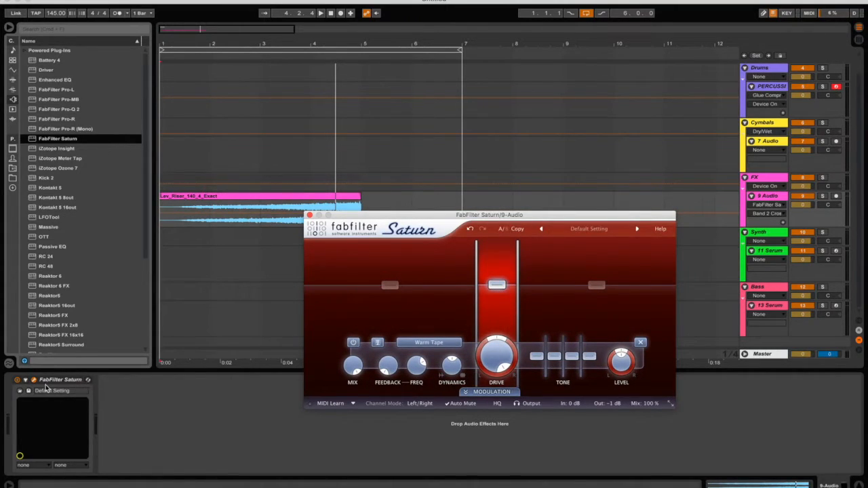
Expose Saturn's Band 1 and Band 2 crossover frequencies as configured device parameters, moving the crossovers to about 386 Hz and 832 Hz.
{"action": "left_click", "coordinate": [24, 382]}
{"action": "left_click", "coordinate": [116, 380]}
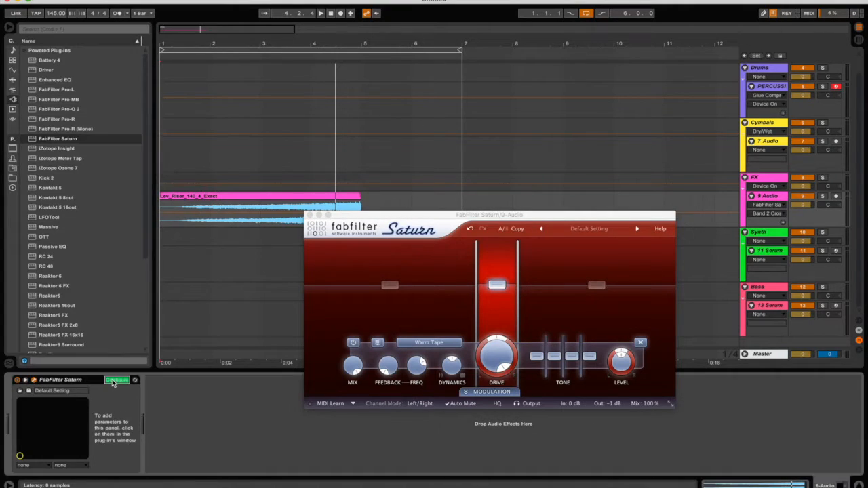
{"action": "left_click_drag", "start_coordinate": [497, 285], "coordinate": [483, 285]}
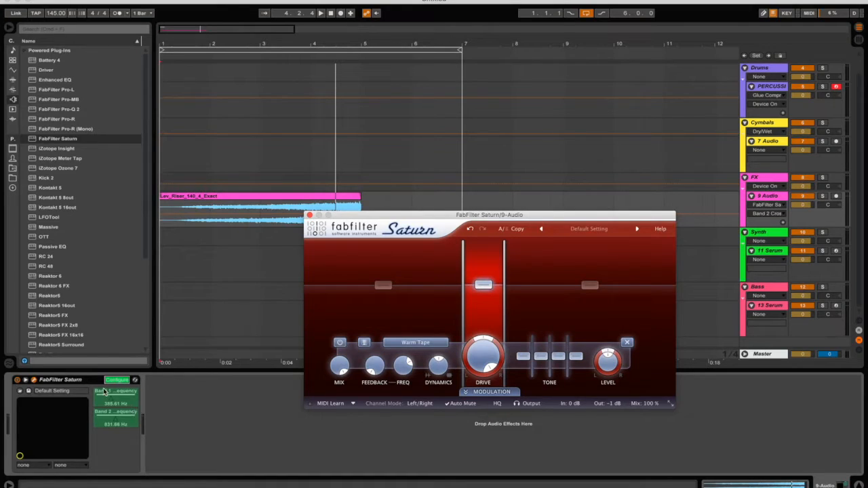
{"action": "left_click", "coordinate": [120, 381]}
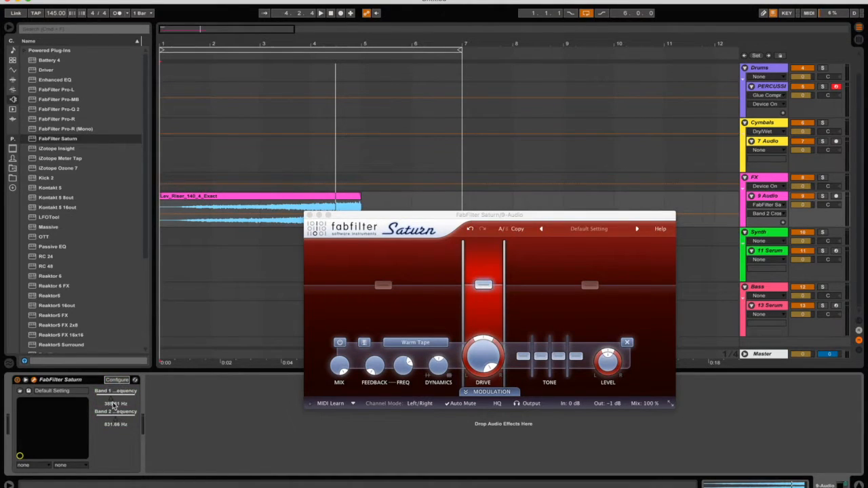
Play the riser briefly while testing Saturn's crossovers, then lower Band 1's crossover to 40 Hz and Band 2's to about 92 Hz.
{"action": "left_click_drag", "start_coordinate": [112, 400], "coordinate": [112, 400]}
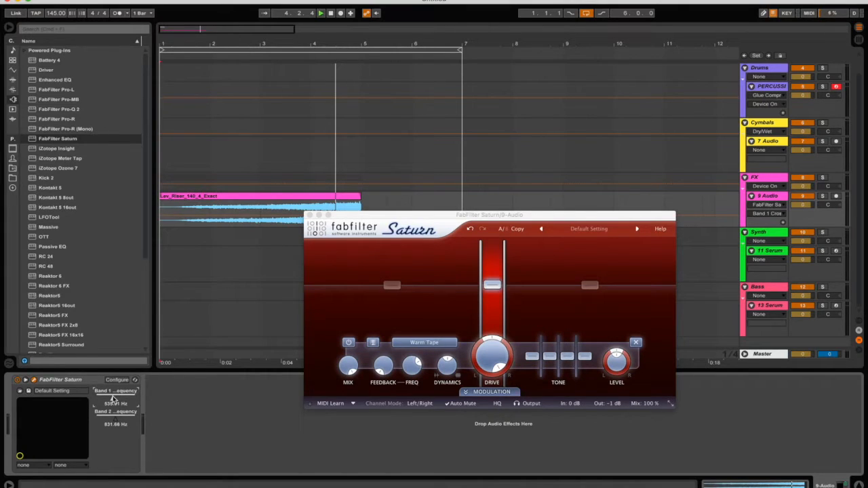
{"action": "key", "text": "space"}
{"action": "key", "text": "space"}
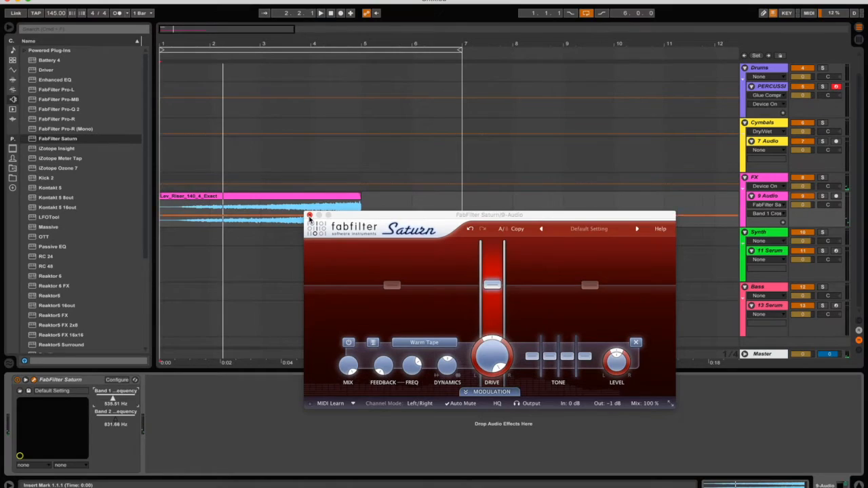
{"action": "mouse_move", "coordinate": [117, 424]}
{"action": "left_mouse_down"}
{"action": "mouse_move", "coordinate": [97, 398]}
{"action": "mouse_move", "coordinate": [101, 421]}
{"action": "left_mouse_up"}
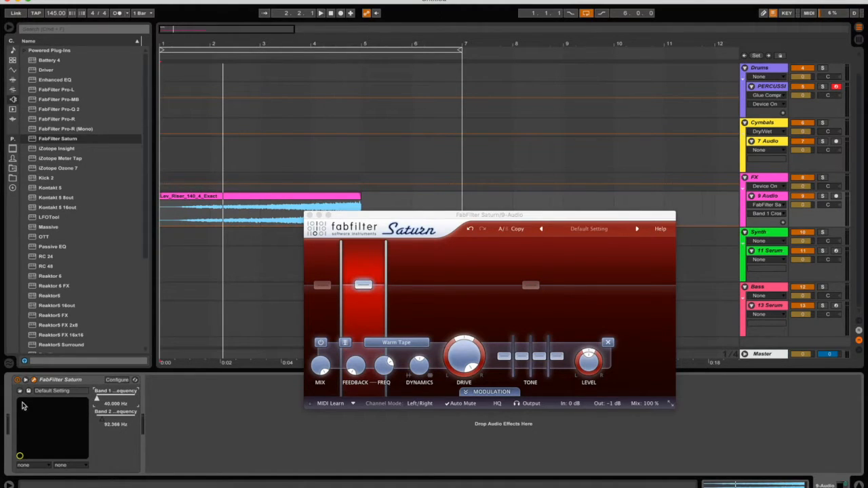
Group FabFilter Saturn into an Audio Effect Rack and show the rack's macro controls.
{"action": "left_click", "coordinate": [72, 383]}
{"action": "key", "text": "super+g"}
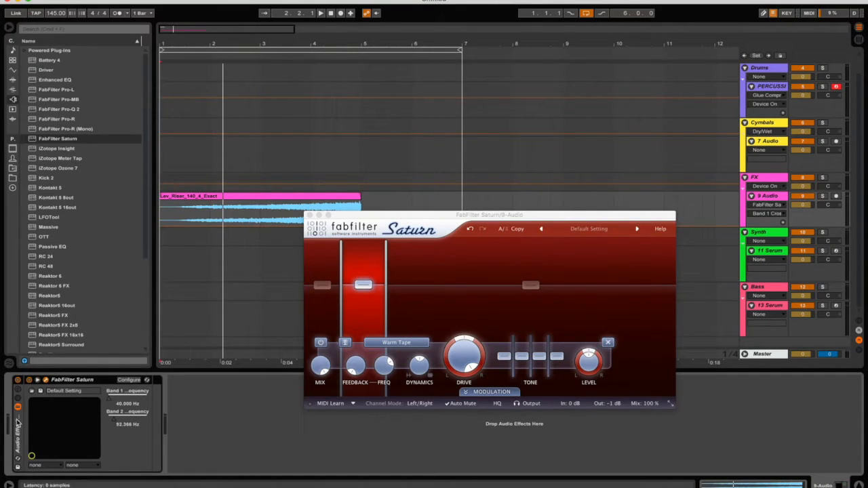
{"action": "left_click", "coordinate": [19, 391]}
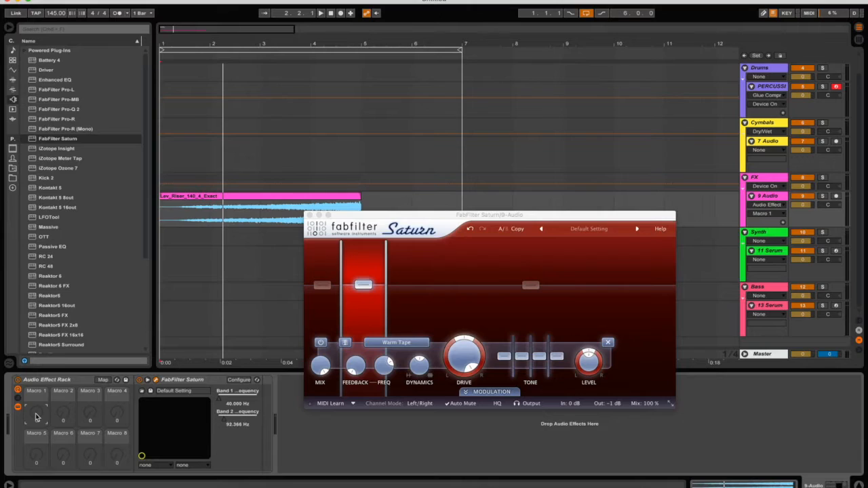
Map Saturn's Band 1 and Band 2 crossover frequencies to Macro 1 and turn the macro up to 79.
{"action": "left_click", "coordinate": [101, 380]}
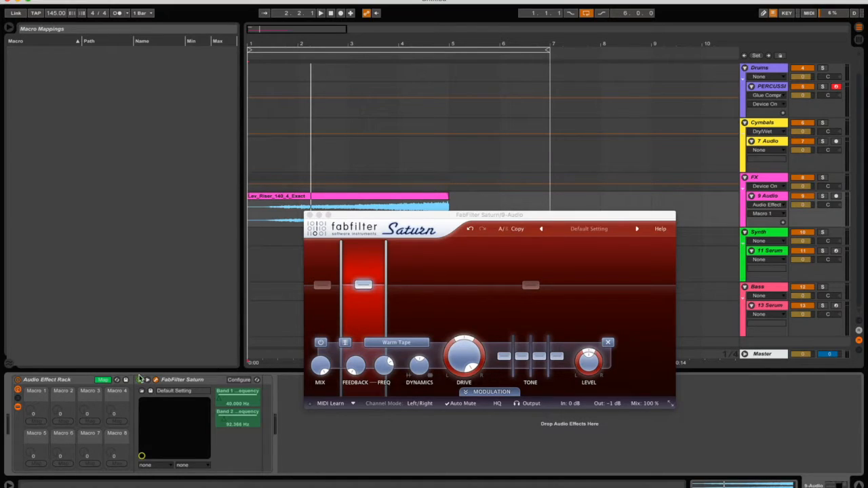
{"action": "left_click", "coordinate": [235, 402]}
{"action": "left_click", "coordinate": [37, 421]}
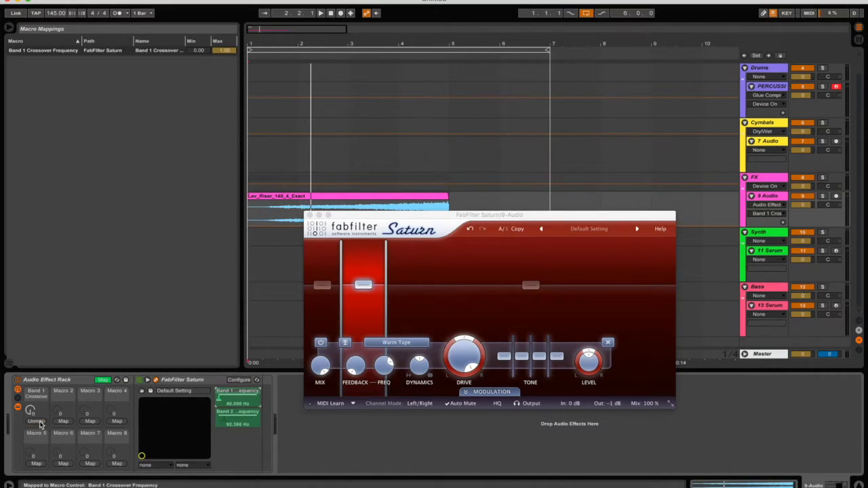
{"action": "left_click", "coordinate": [239, 410]}
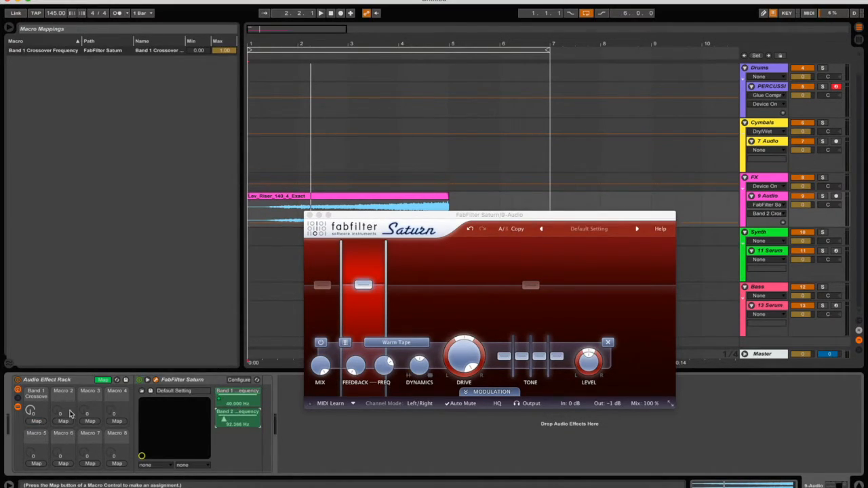
{"action": "left_click", "coordinate": [39, 422]}
{"action": "mouse_move", "coordinate": [30, 413]}
{"action": "left_mouse_down"}
{"action": "mouse_move", "coordinate": [30, 394]}
{"action": "mouse_move", "coordinate": [30, 405]}
{"action": "left_mouse_up"}
{"action": "left_click", "coordinate": [103, 380]}
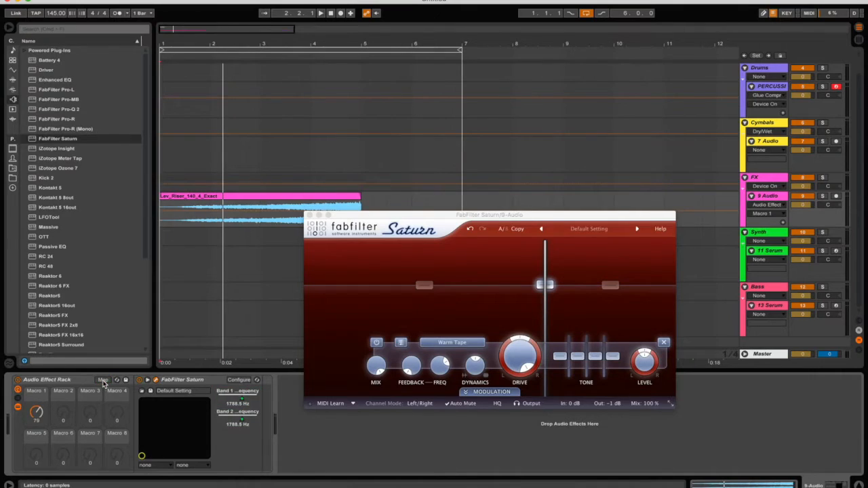
Turn Macro 1 down to 34 to check how both crossovers follow it.
{"action": "left_click_drag", "start_coordinate": [37, 407], "coordinate": [37, 415]}
{"action": "left_click", "coordinate": [243, 421]}
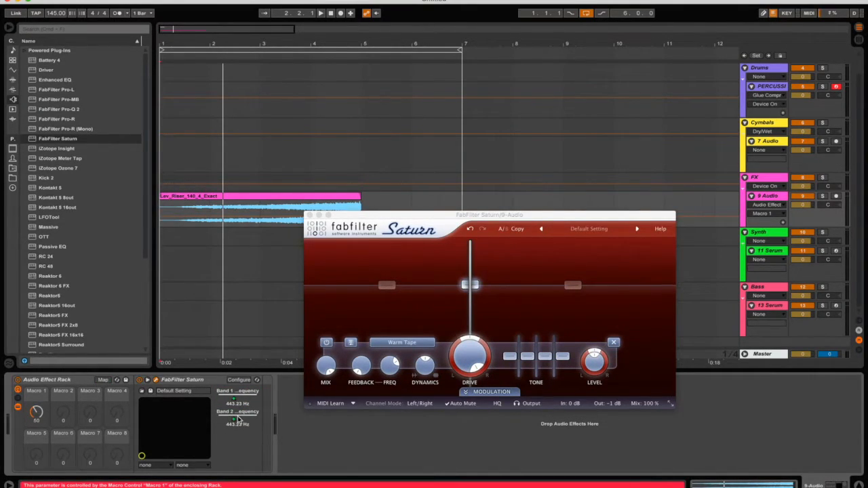
{"action": "left_click_drag", "start_coordinate": [36, 412], "coordinate": [36, 422]}
Set the minimum of the Band 2 crossover's macro mapping to 0.14, with Macro 1 turned down to 0.
{"action": "left_click", "coordinate": [98, 381]}
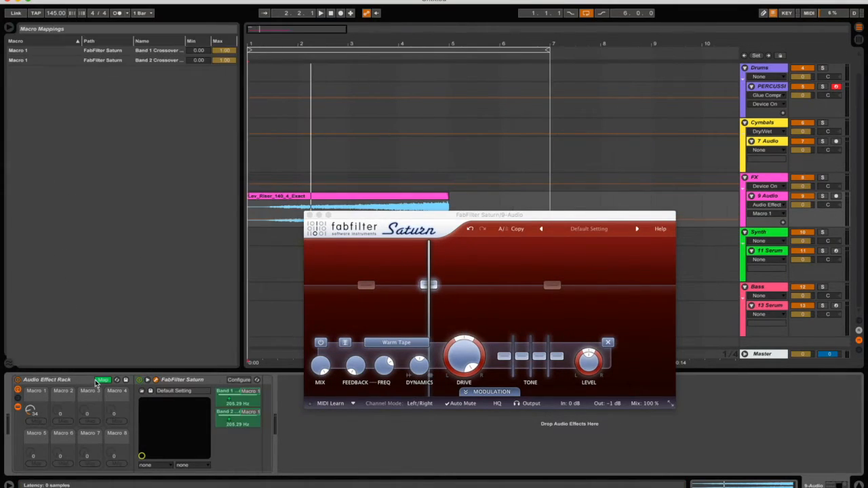
{"action": "left_click", "coordinate": [229, 419]}
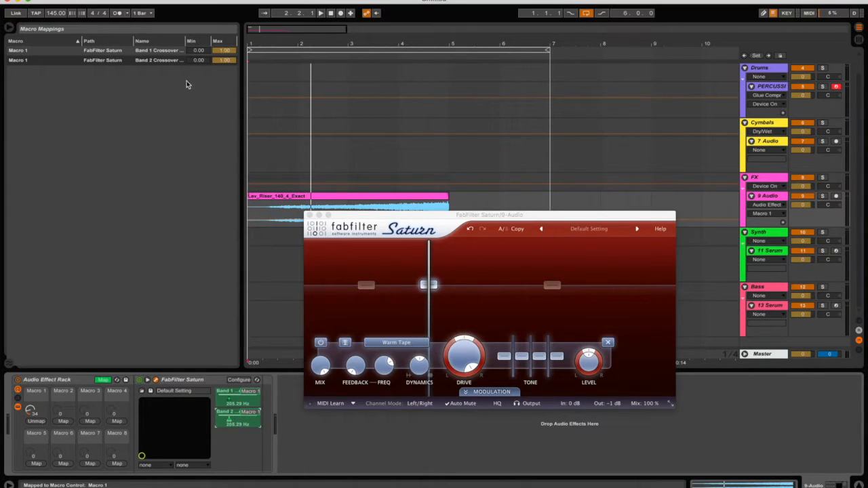
{"action": "mouse_move", "coordinate": [198, 60]}
{"action": "left_mouse_down"}
{"action": "mouse_move", "coordinate": [198, 31]}
{"action": "mouse_move", "coordinate": [198, 58]}
{"action": "left_mouse_up"}
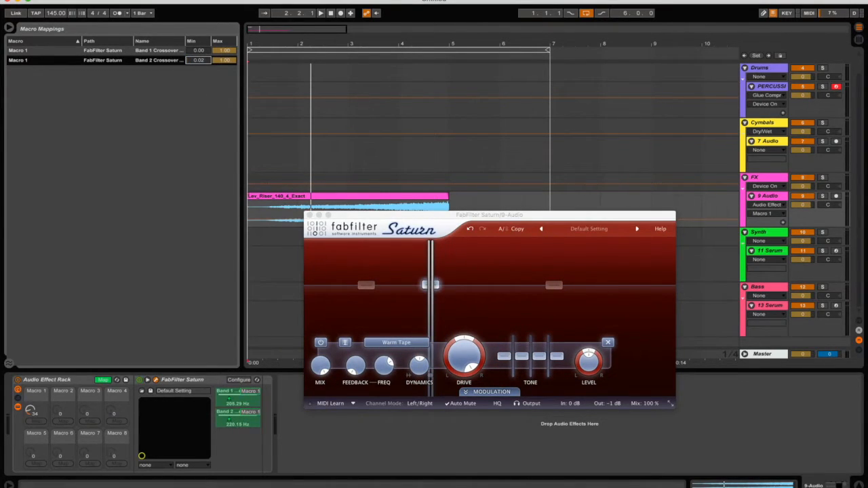
{"action": "left_click_drag", "start_coordinate": [33, 410], "coordinate": [33, 437]}
{"action": "left_click_drag", "start_coordinate": [198, 60], "coordinate": [198, 51]}
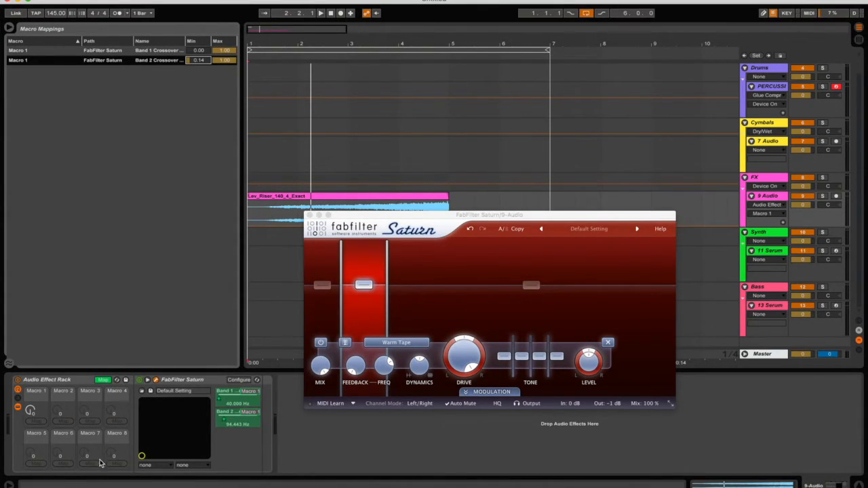
{"action": "left_click", "coordinate": [103, 379]}
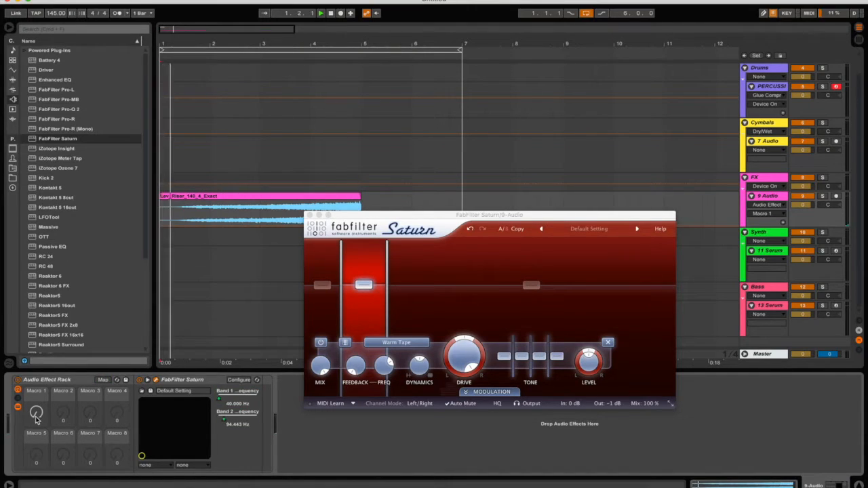
Play the riser while sweeping Macro 1 up to 60, and close the Saturn window.
{"action": "left_click_drag", "start_coordinate": [37, 419], "coordinate": [37, 394]}
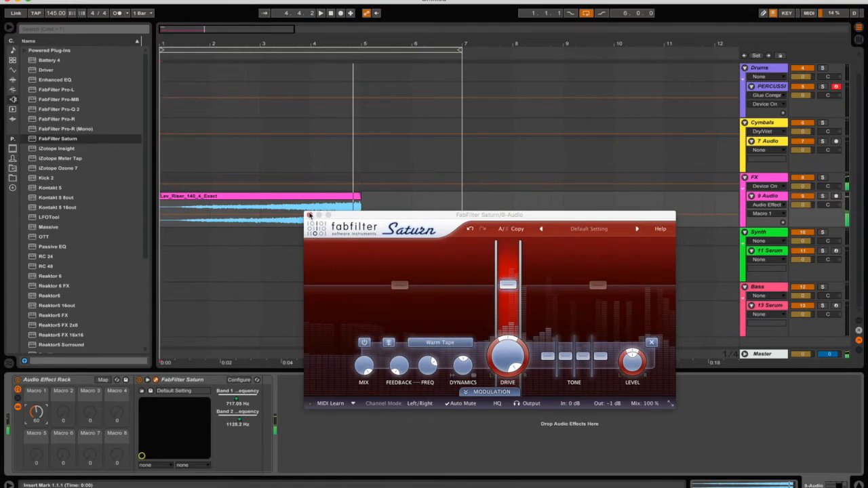
{"action": "left_click", "coordinate": [309, 215]}
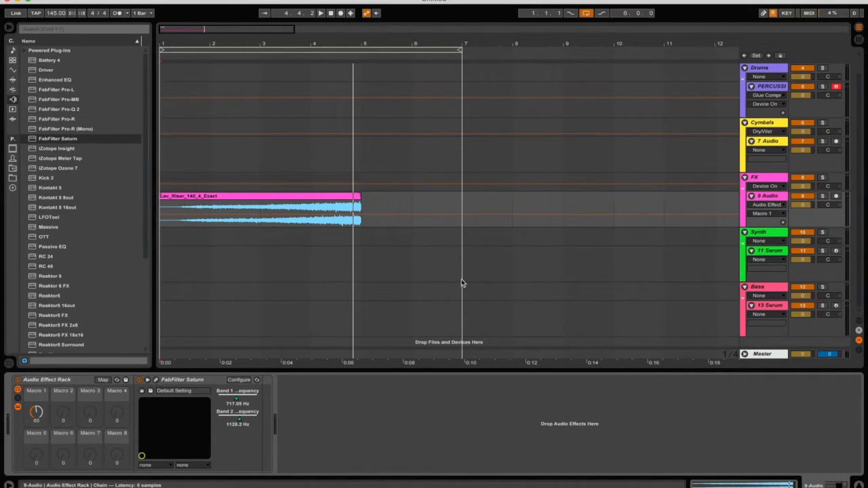
Show Saturn's modulation section, move the plug-in window into full view, and add a new XY controller.
{"action": "left_click", "coordinate": [467, 393]}
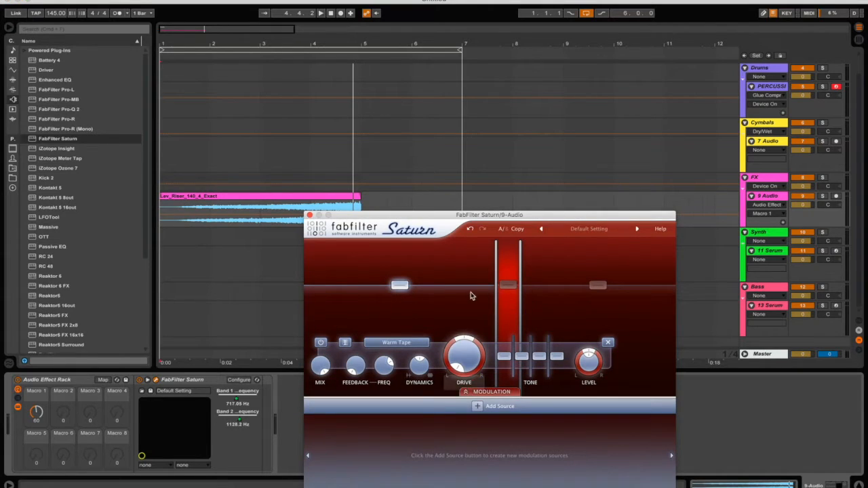
{"action": "left_click_drag", "start_coordinate": [475, 217], "coordinate": [473, 171]}
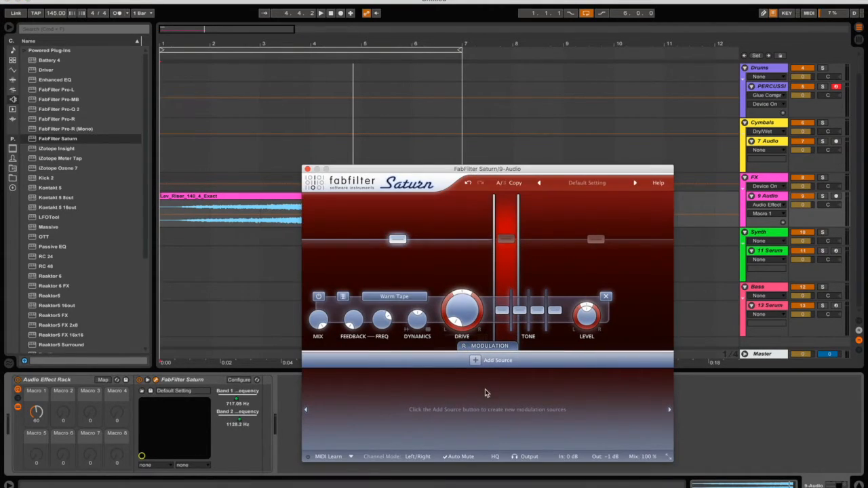
{"action": "left_click", "coordinate": [489, 360]}
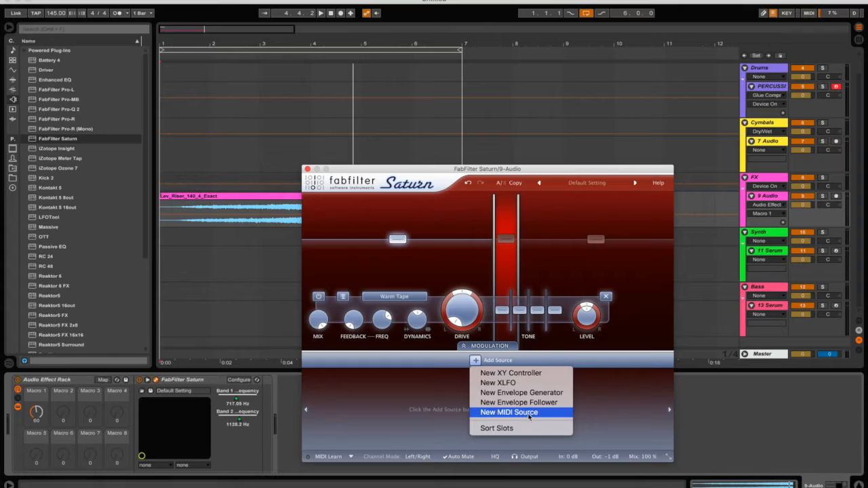
{"action": "left_click", "coordinate": [492, 373]}
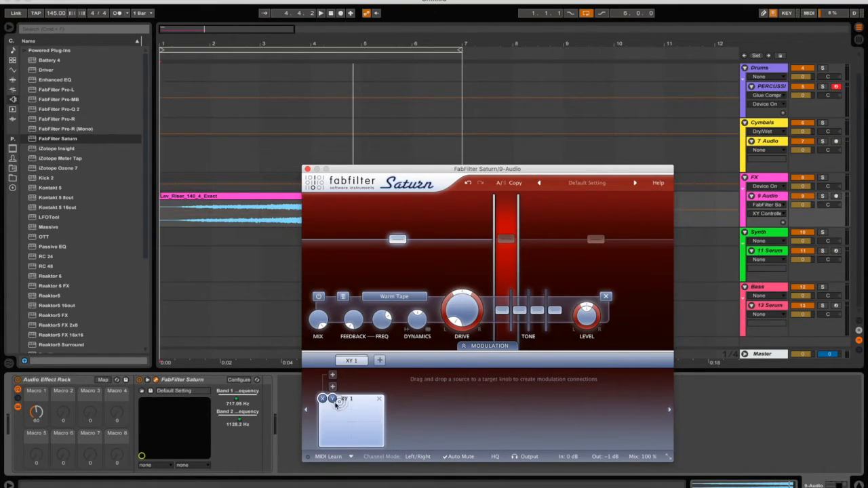
Try to connect the XY 1 controller to Saturn's Drive through new modulation slots.
{"action": "left_click_drag", "start_coordinate": [334, 400], "coordinate": [457, 316]}
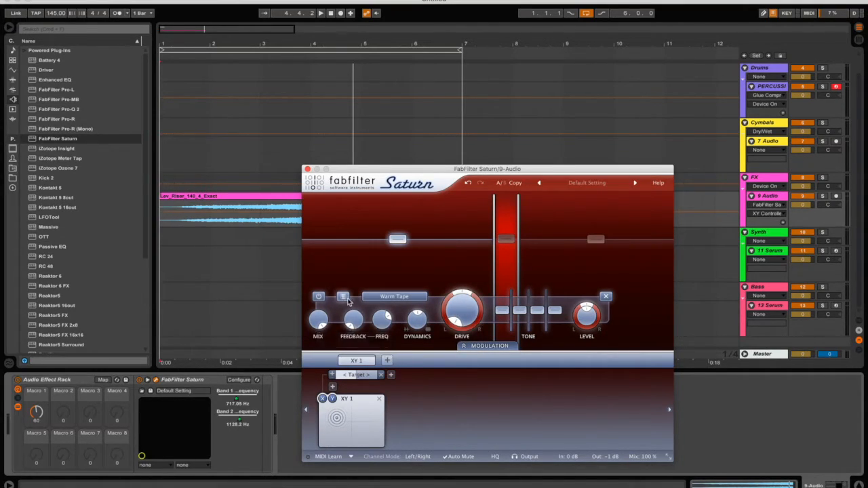
{"action": "left_click", "coordinate": [520, 311]}
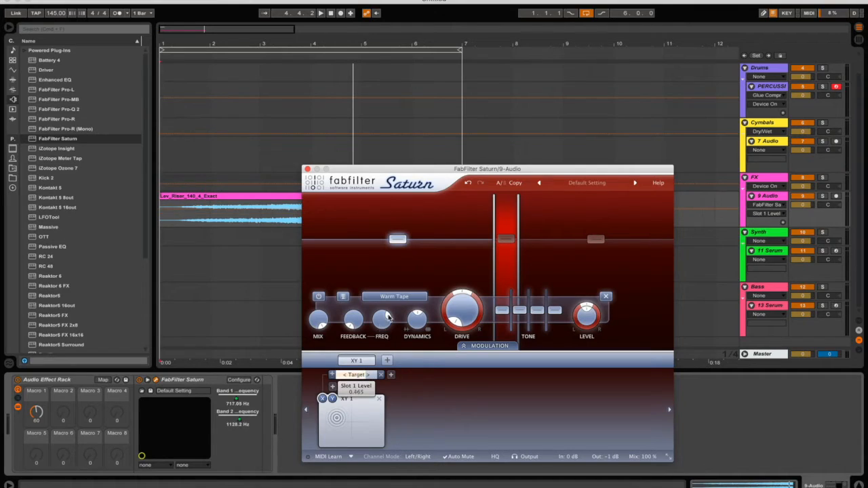
{"action": "left_click", "coordinate": [390, 374]}
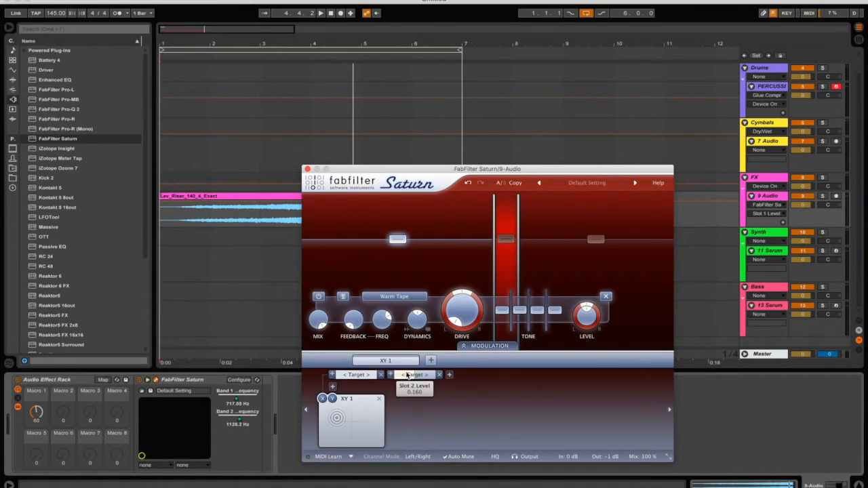
{"action": "left_click", "coordinate": [439, 375]}
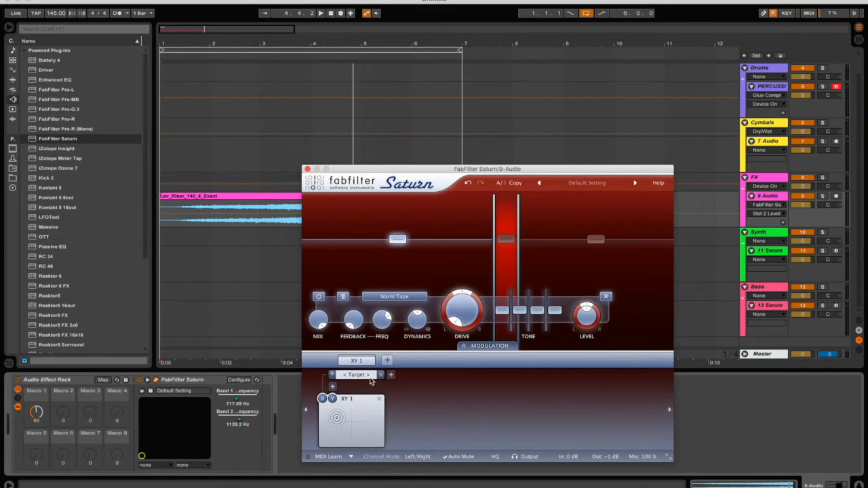
{"action": "left_click", "coordinate": [387, 361]}
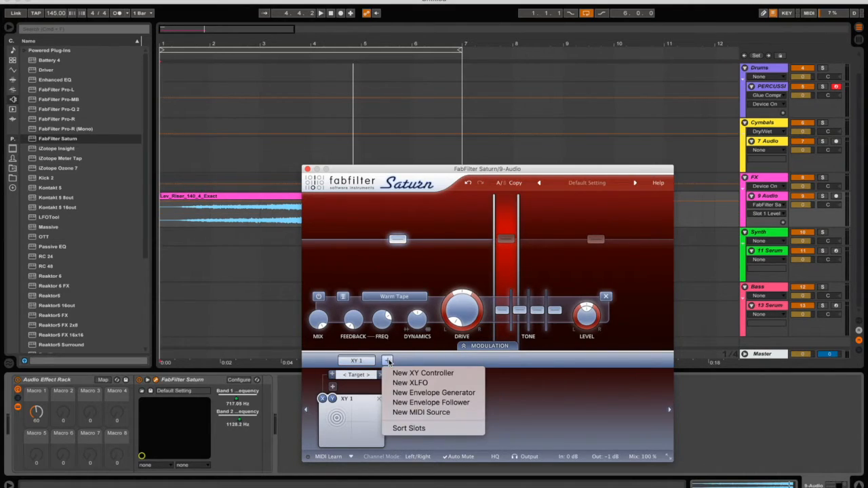
{"action": "left_click", "coordinate": [387, 361]}
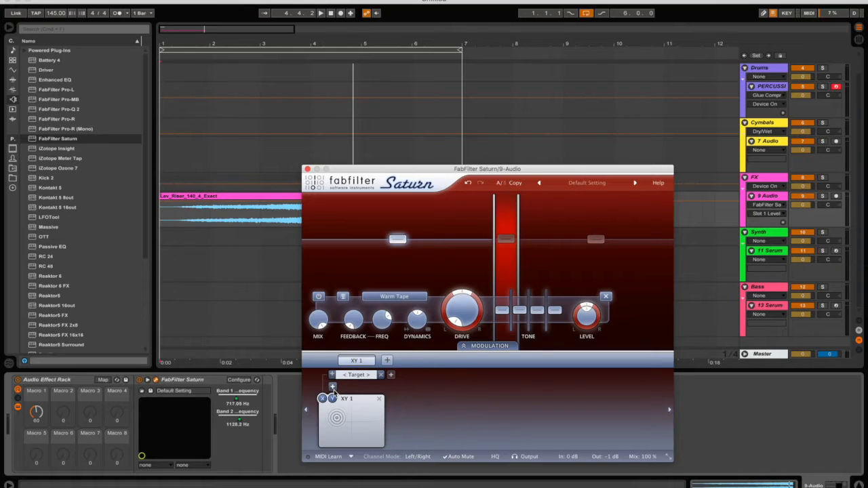
{"action": "left_click", "coordinate": [332, 386]}
{"action": "left_click", "coordinate": [381, 387]}
Move XY 1's handle to the pad's low X and Y corner and raise Saturn's Band 2 level to about +6.8 dB.
{"action": "left_click_drag", "start_coordinate": [336, 417], "coordinate": [325, 432]}
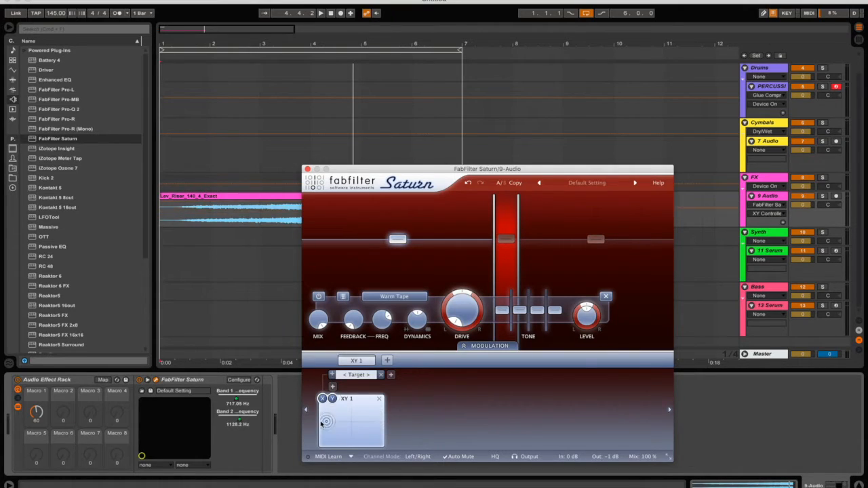
{"action": "left_click", "coordinate": [356, 376]}
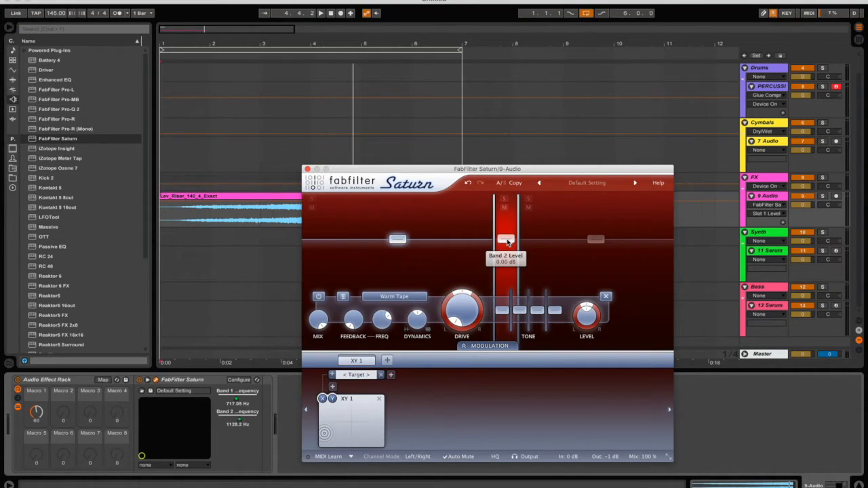
{"action": "left_click_drag", "start_coordinate": [507, 243], "coordinate": [468, 303]}
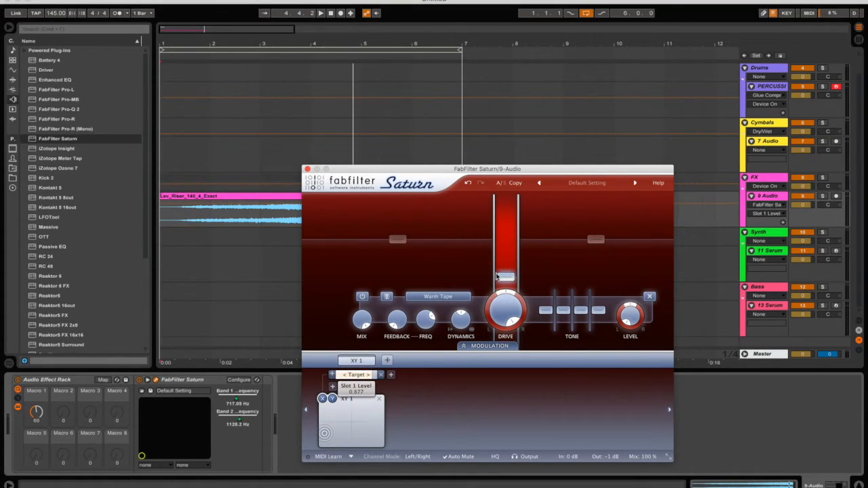
{"action": "left_click_drag", "start_coordinate": [503, 278], "coordinate": [505, 233]}
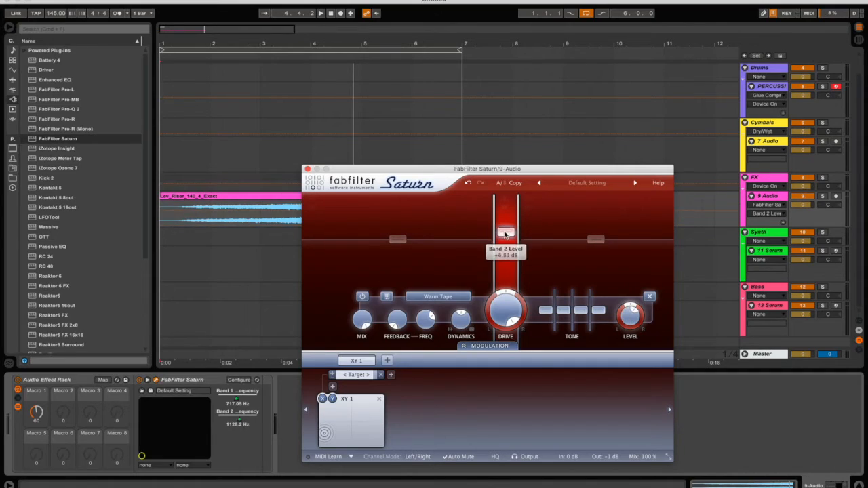
Replace XY 1's unassigned modulation slot with a new one and set its target to B1 Treble.
{"action": "left_click", "coordinate": [373, 377]}
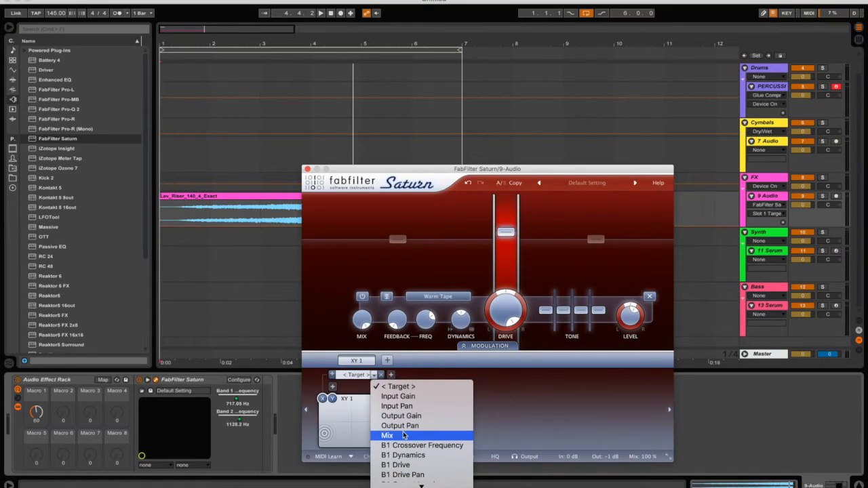
{"action": "left_click", "coordinate": [374, 377]}
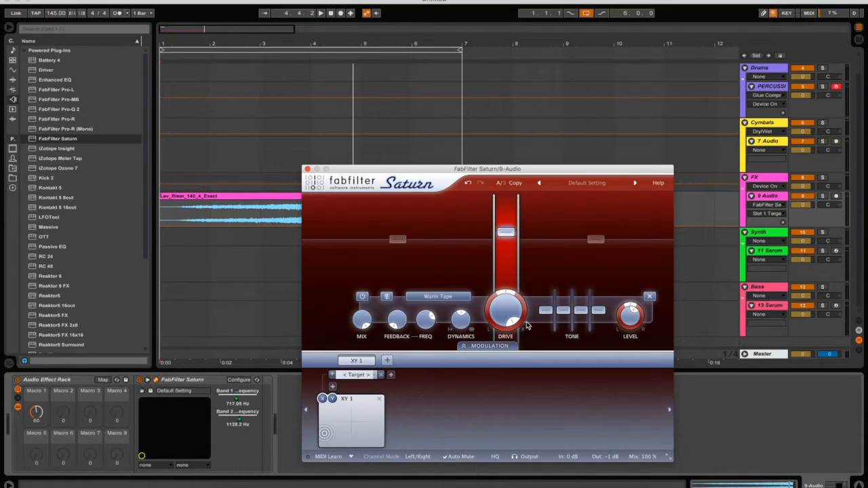
{"action": "left_click", "coordinate": [380, 374]}
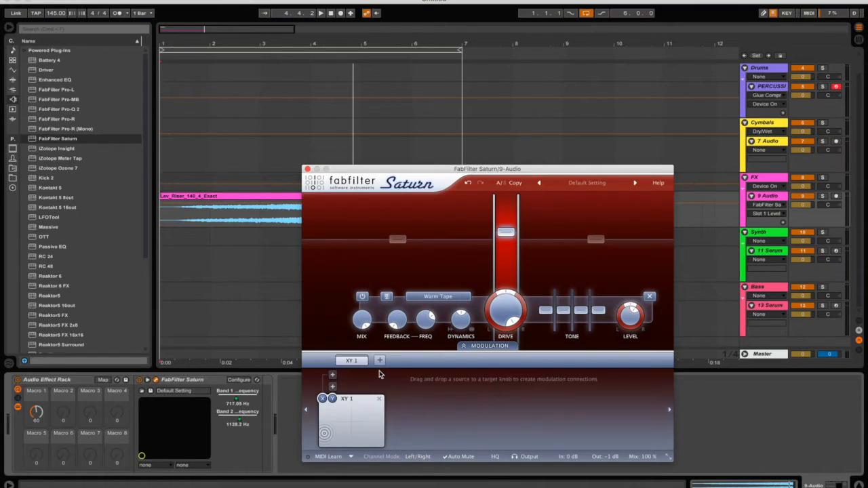
{"action": "left_click", "coordinate": [332, 376]}
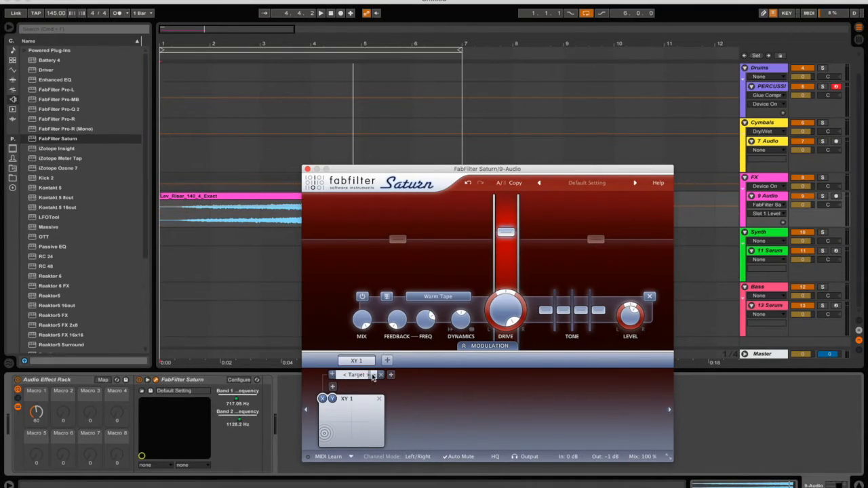
{"action": "left_click", "coordinate": [372, 377]}
{"action": "scroll", "coordinate": [407, 422], "scroll_direction": "down", "scroll_amount": 10}
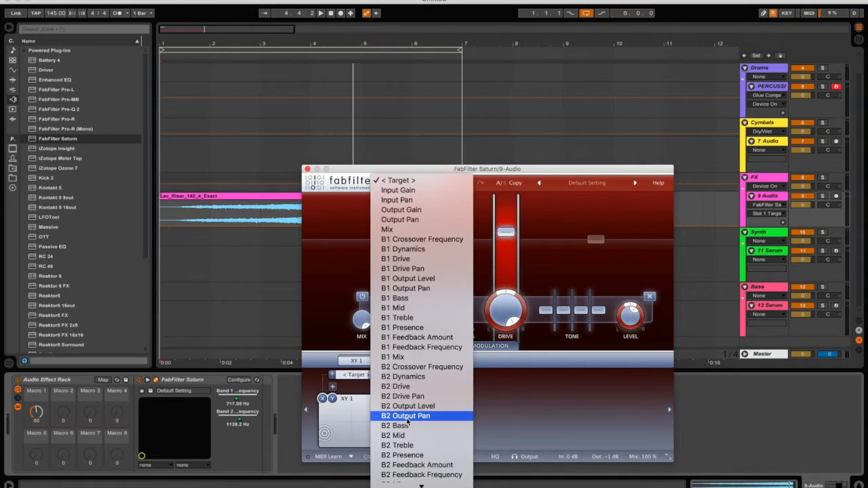
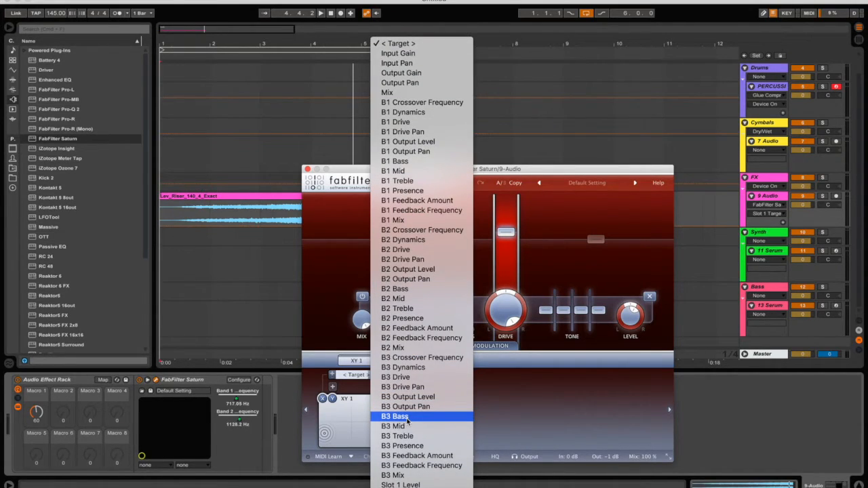
{"action": "left_click", "coordinate": [440, 181]}
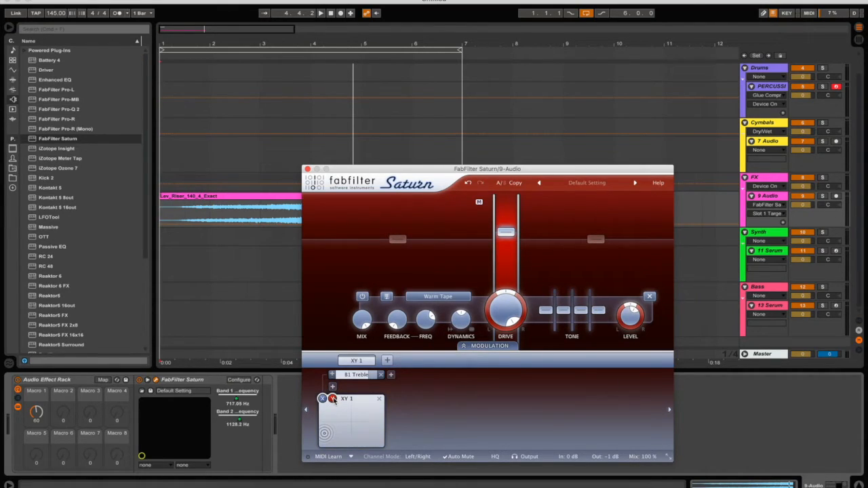
Connect XY 1 to the band 2 Mid tone control and to the Band 1 crossover frequency in Saturn.
{"action": "left_click_drag", "start_coordinate": [335, 400], "coordinate": [568, 309]}
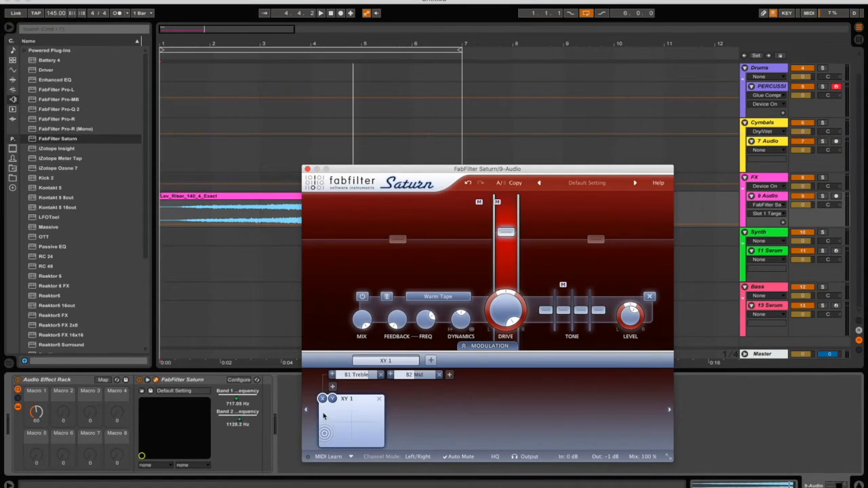
{"action": "left_click_drag", "start_coordinate": [332, 402], "coordinate": [505, 236]}
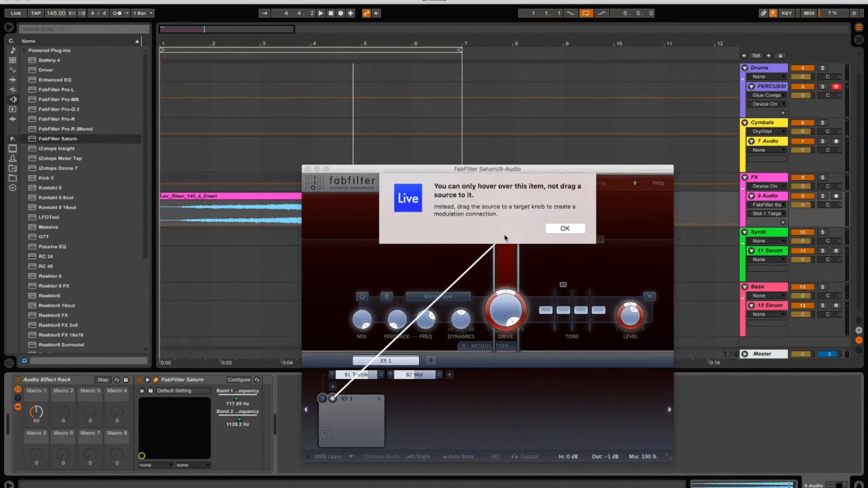
{"action": "left_click", "coordinate": [564, 229]}
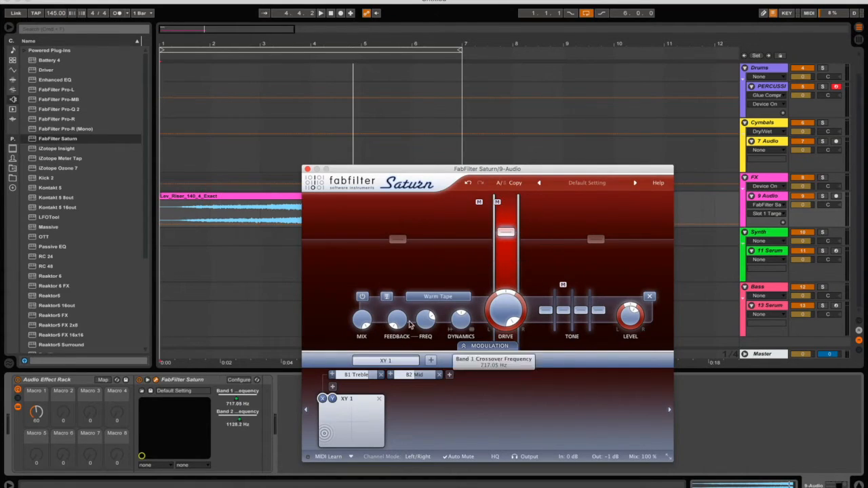
{"action": "mouse_move", "coordinate": [332, 399]}
{"action": "left_mouse_down"}
{"action": "mouse_move", "coordinate": [562, 212]}
{"action": "mouse_move", "coordinate": [494, 261]}
{"action": "left_mouse_up"}
Play the riser while sweeping XY 1's handle across the bottom of its pad and up to the upper edge.
{"action": "left_click_drag", "start_coordinate": [325, 433], "coordinate": [409, 446]}
{"action": "key", "text": "space"}
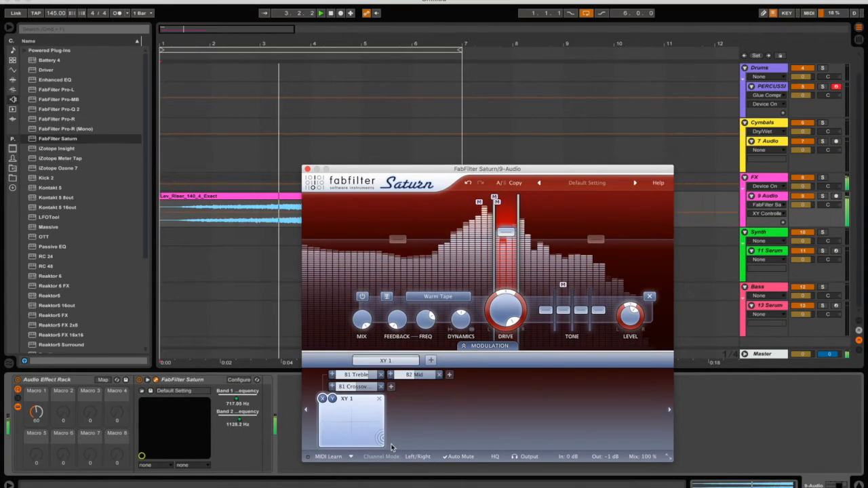
{"action": "left_click_drag", "start_coordinate": [391, 447], "coordinate": [362, 383]}
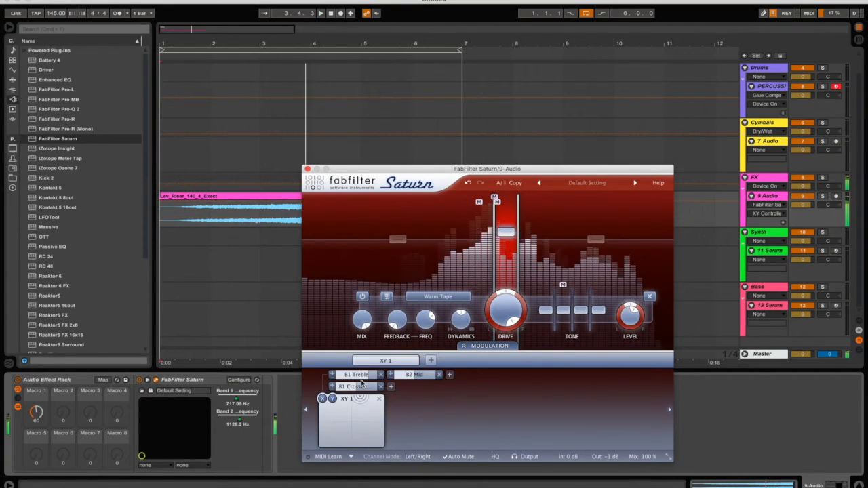
Load Saturn's Big Bass Beat bM preset and look through its envelope follower modulation slots.
{"action": "left_click", "coordinate": [636, 183]}
{"action": "left_click", "coordinate": [637, 183]}
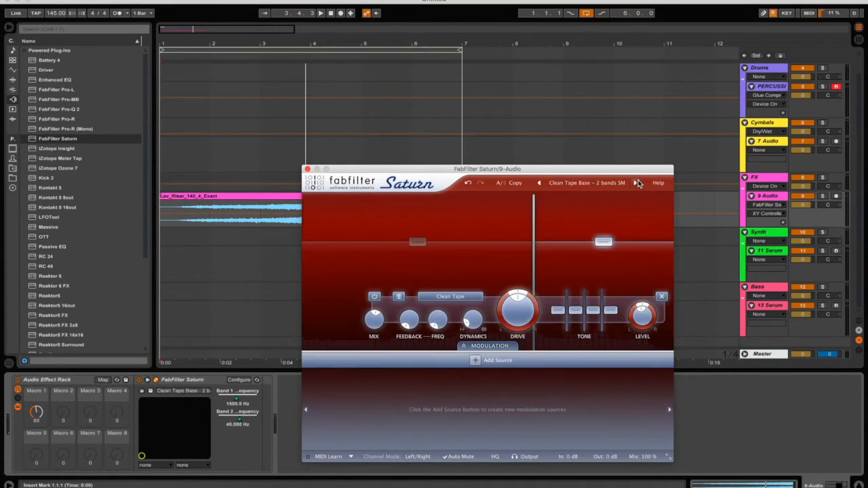
{"action": "left_click", "coordinate": [536, 183]}
{"action": "scroll", "coordinate": [571, 418], "scroll_direction": "right", "scroll_amount": 5}
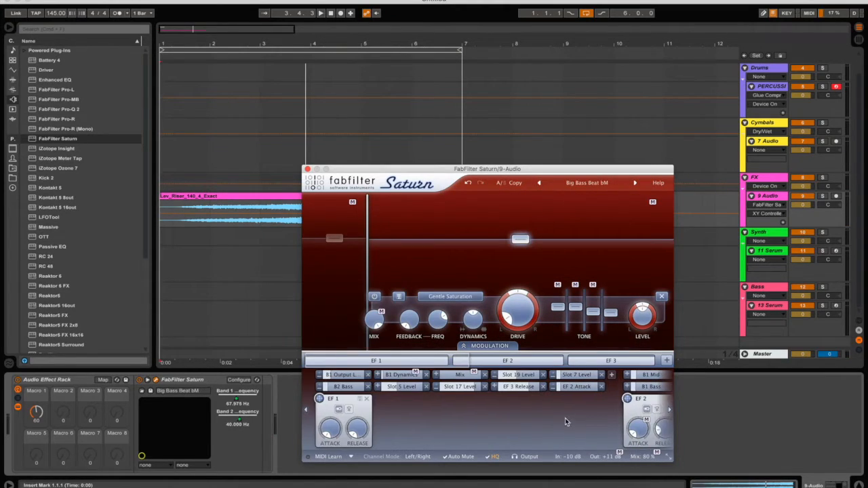
{"action": "scroll", "coordinate": [572, 421], "scroll_direction": "left", "scroll_amount": 5}
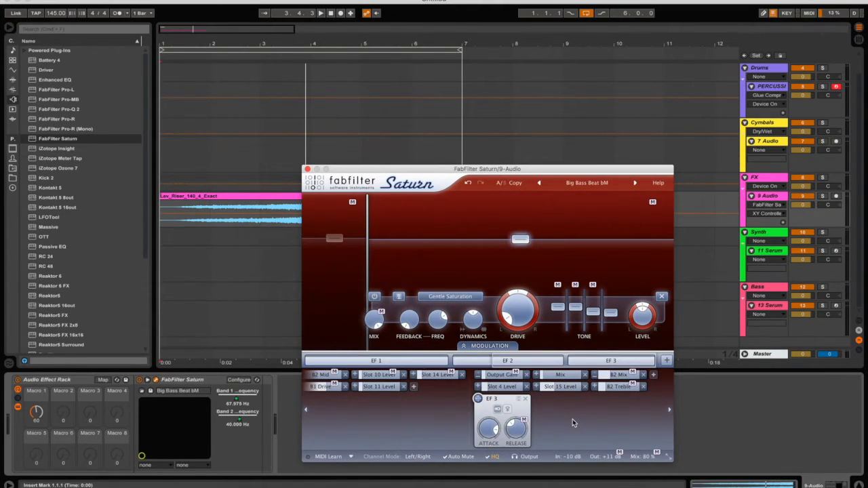
Play the riser through the Big Bass Beat bM preset while viewing its EF 1 to EF 3 modulation sources.
{"action": "key", "text": "space"}
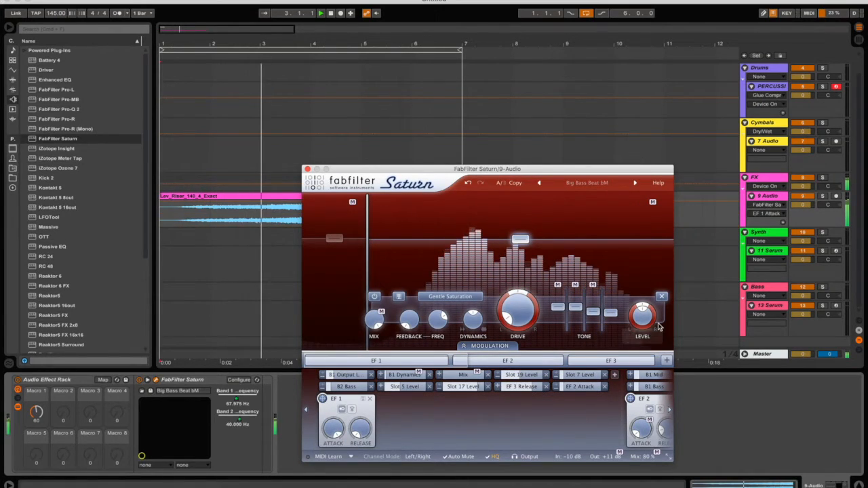
{"action": "scroll", "coordinate": [613, 406], "scroll_direction": "right", "scroll_amount": 5}
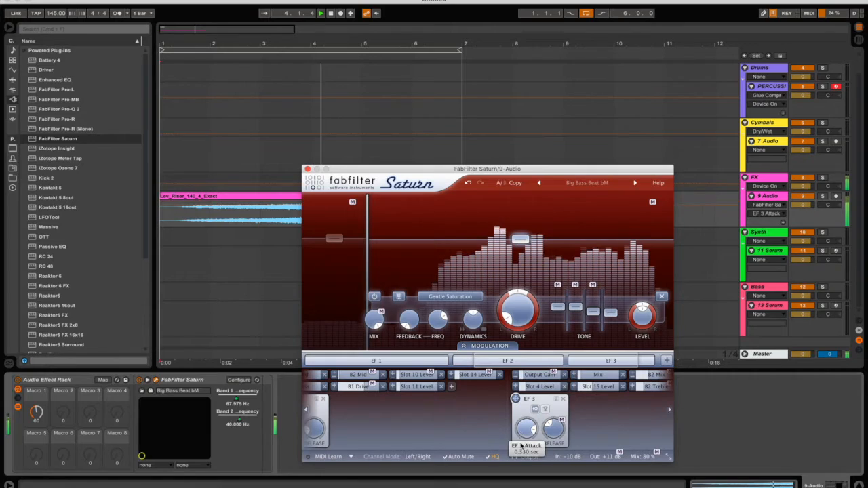
{"action": "left_click_drag", "start_coordinate": [523, 352], "coordinate": [339, 359]}
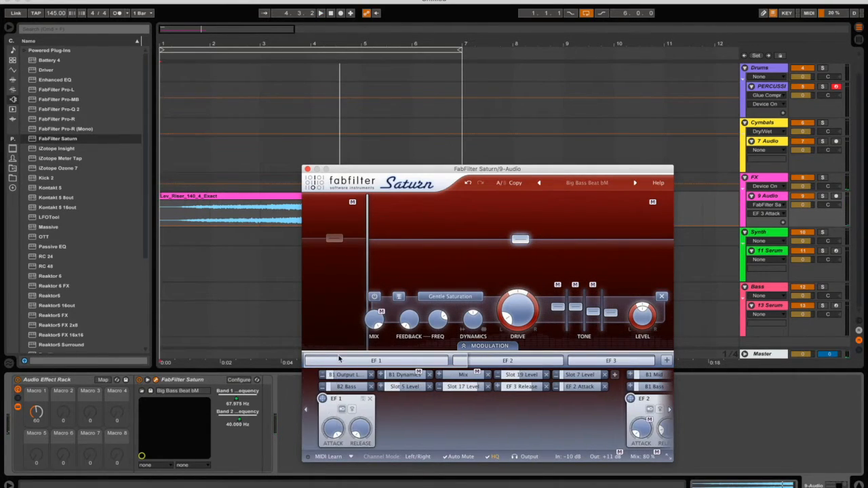
Close the Saturn window and delete Saturn and its Audio Effect Rack from the 9 Audio track.
{"action": "left_click", "coordinate": [308, 169]}
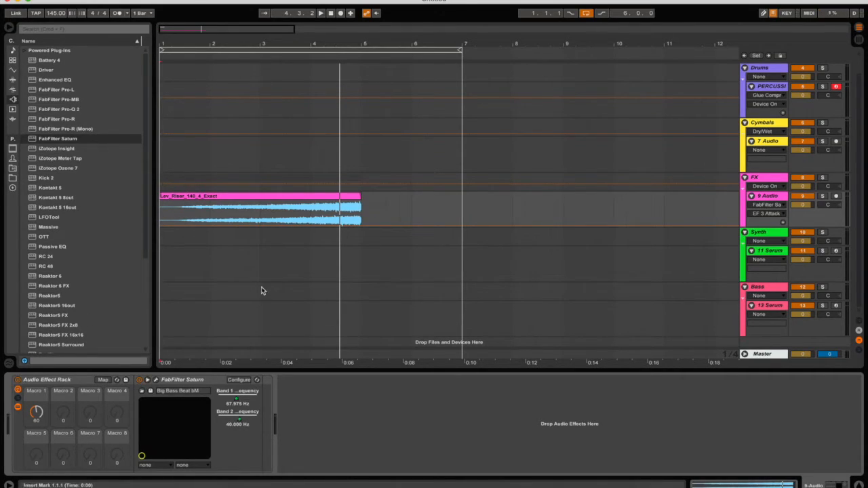
{"action": "left_click", "coordinate": [179, 384]}
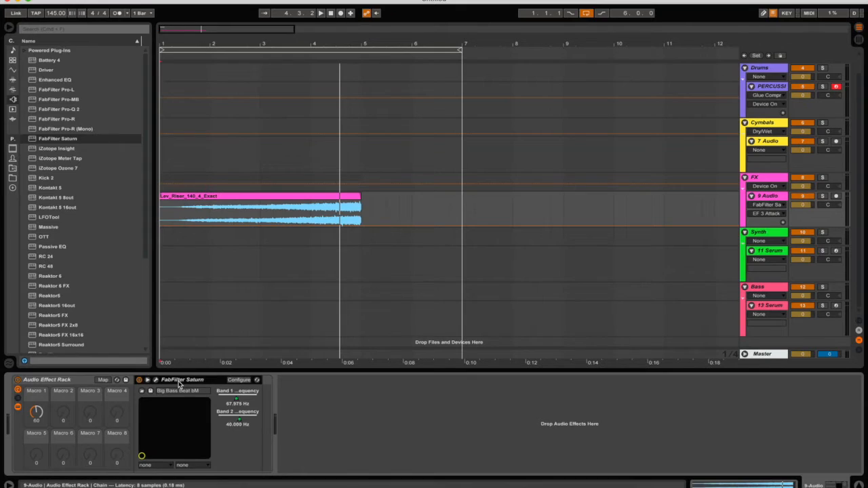
{"action": "key", "text": "Delete"}
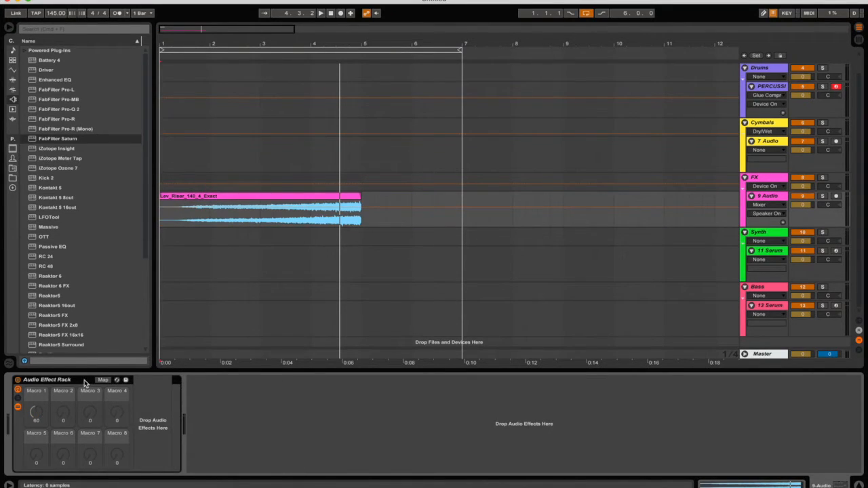
{"action": "left_click", "coordinate": [84, 379]}
{"action": "key", "text": "Delete"}
Add Ableton's Vocoder audio effect to the 9 Audio track and play the riser through it.
{"action": "left_click", "coordinate": [13, 80]}
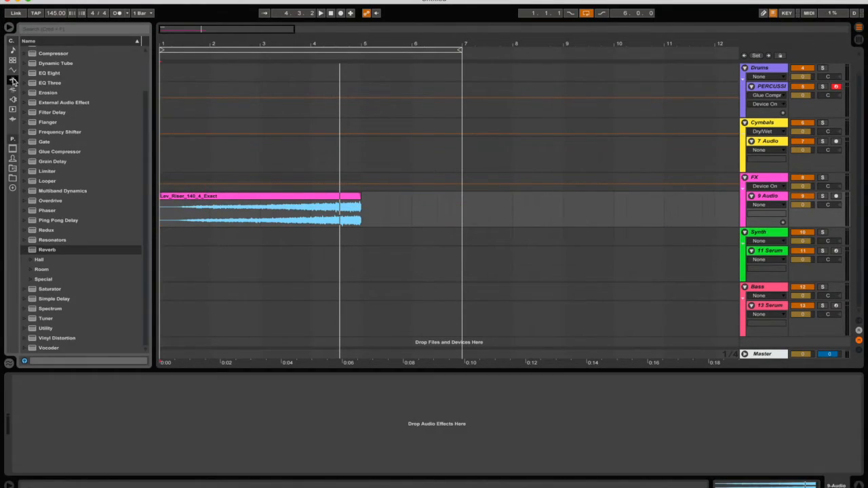
{"action": "left_click", "coordinate": [25, 250]}
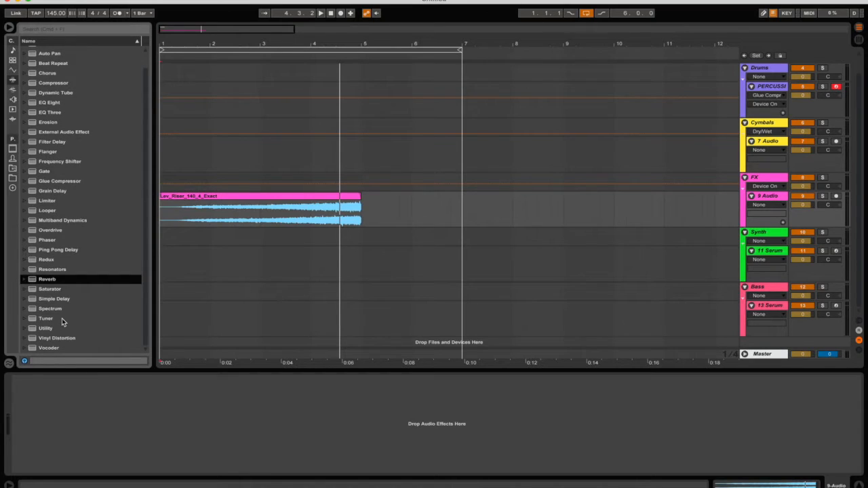
{"action": "double_click", "coordinate": [52, 347]}
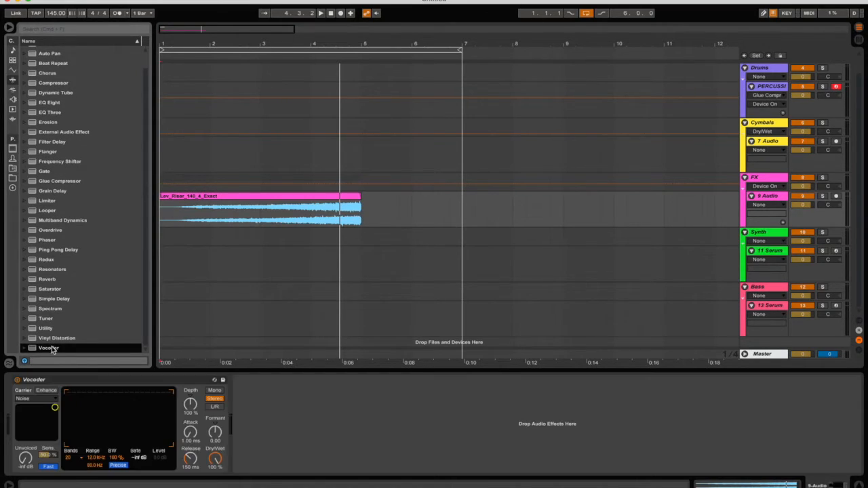
{"action": "key", "text": "space"}
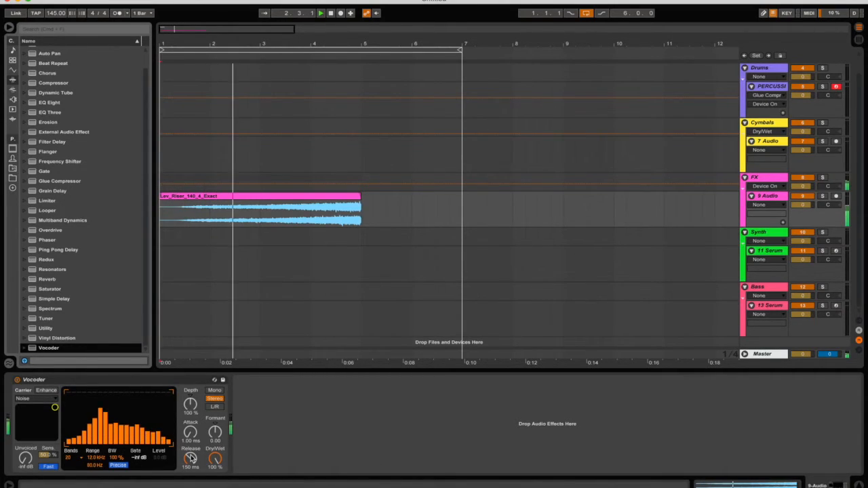
{"action": "mouse_move", "coordinate": [215, 432]}
{"action": "left_mouse_down"}
{"action": "mouse_move", "coordinate": [215, 420]}
{"action": "mouse_move", "coordinate": [215, 448]}
{"action": "mouse_move", "coordinate": [216, 433]}
{"action": "left_mouse_up"}
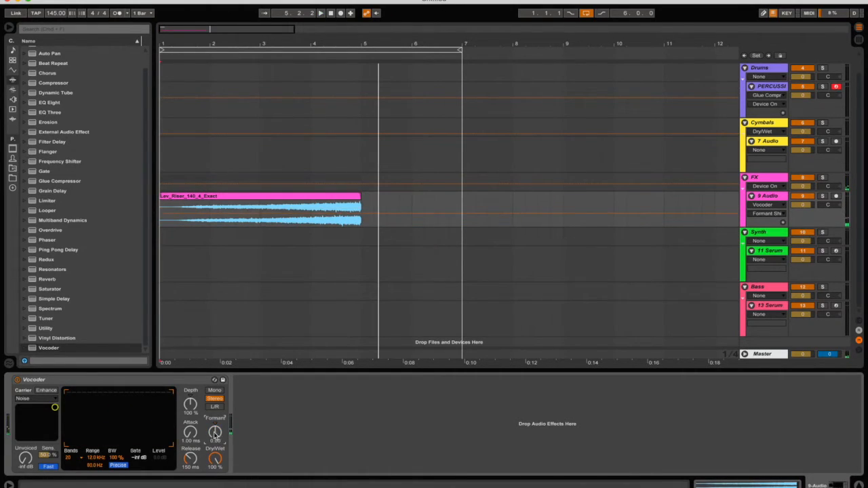
Set the Vocoder's carrier to Modulator, its range to 20 Hz–18 kHz and its bandwidth to 200 %, auditioning the riser.
{"action": "left_click", "coordinate": [25, 400]}
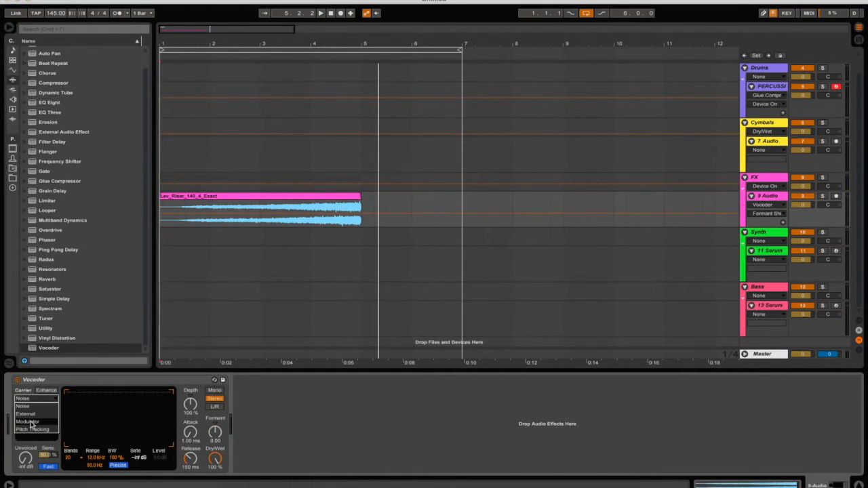
{"action": "left_click", "coordinate": [28, 422]}
{"action": "key", "text": "space"}
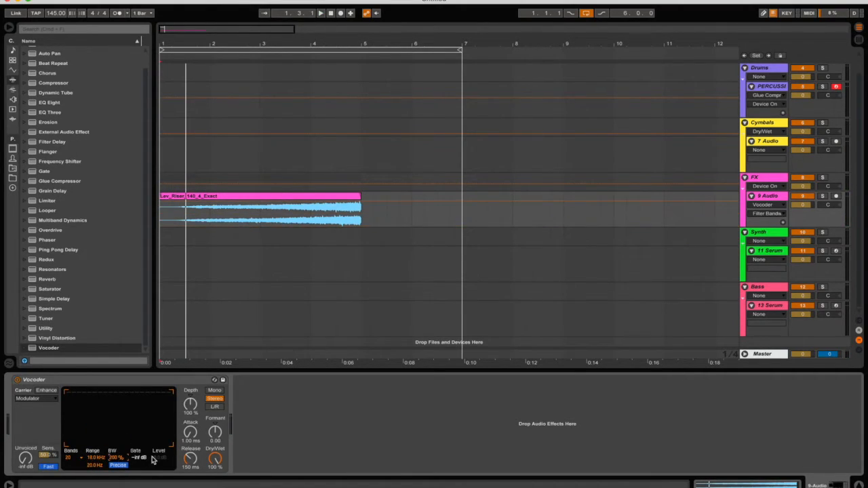
{"action": "key", "text": "space"}
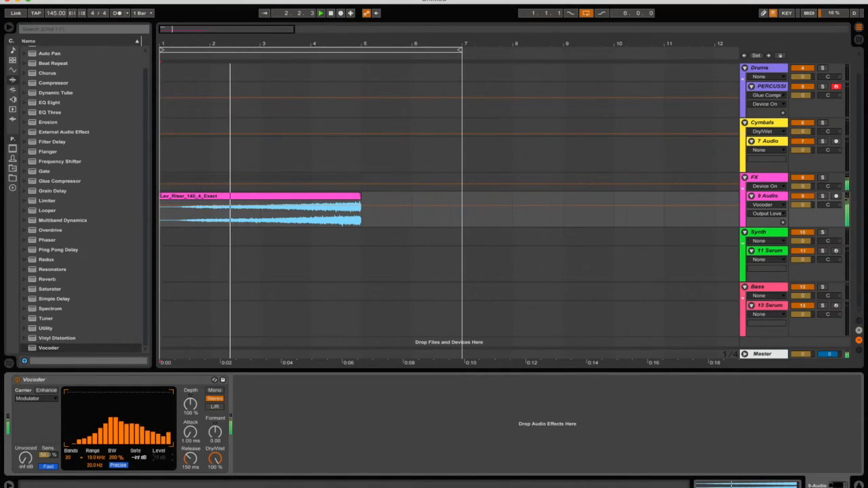
During playback, set the Vocoder's release to 10 ms, attack to 1 ms and depth to 85.9 %, and lower its formant to -7.00.
{"action": "left_click_drag", "start_coordinate": [190, 432], "coordinate": [190, 426]}
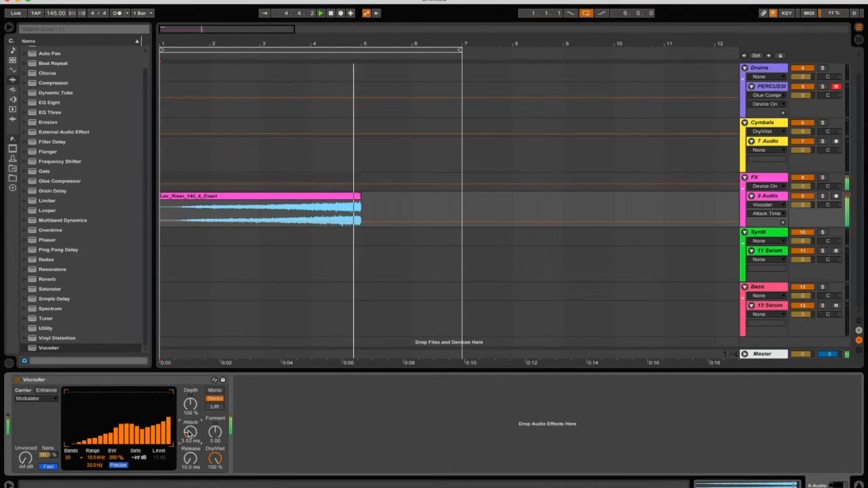
{"action": "key", "text": "space"}
{"action": "key", "text": "space"}
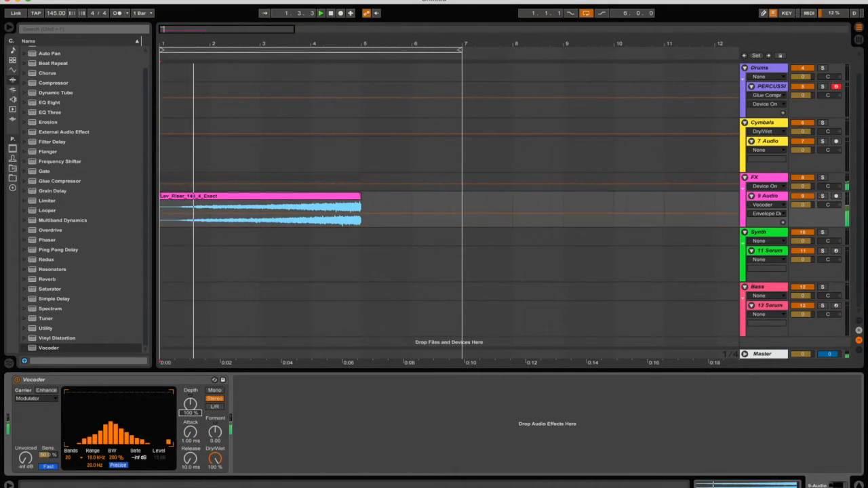
{"action": "left_click_drag", "start_coordinate": [192, 412], "coordinate": [215, 413]}
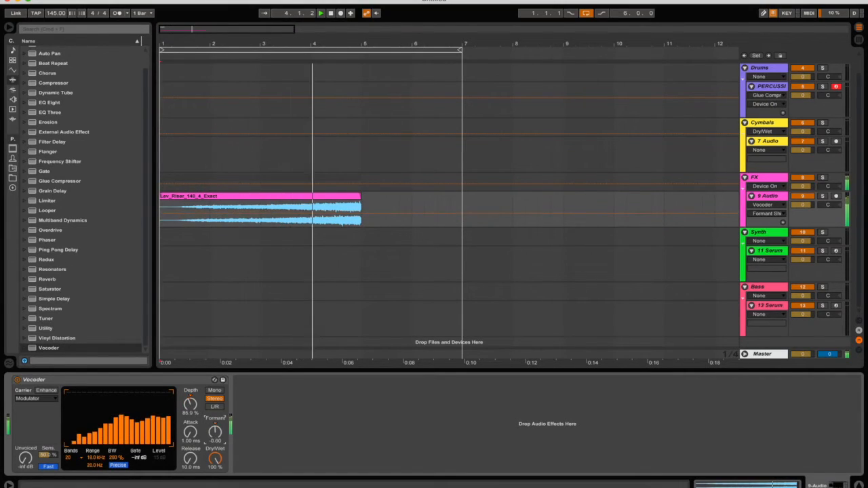
Reselect the 9 Audio track, set the Vocoder to 40 bands with 10 % bandwidth, and replay the riser.
{"action": "left_click", "coordinate": [333, 161]}
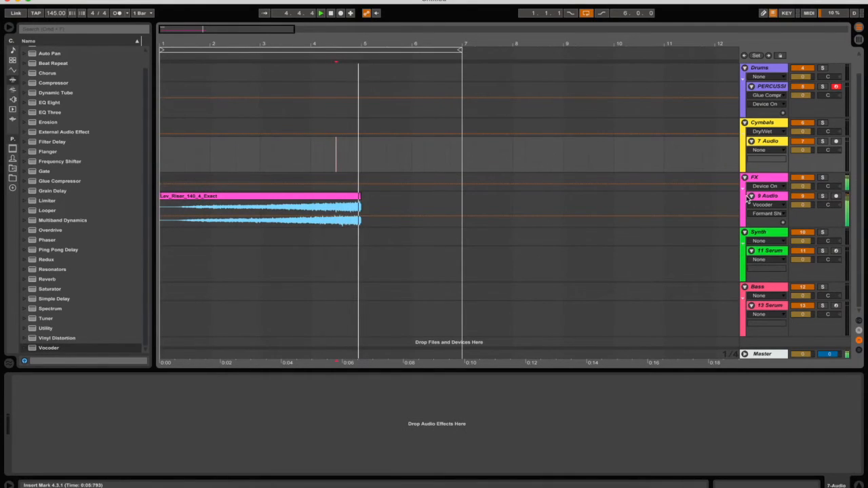
{"action": "left_click", "coordinate": [655, 203]}
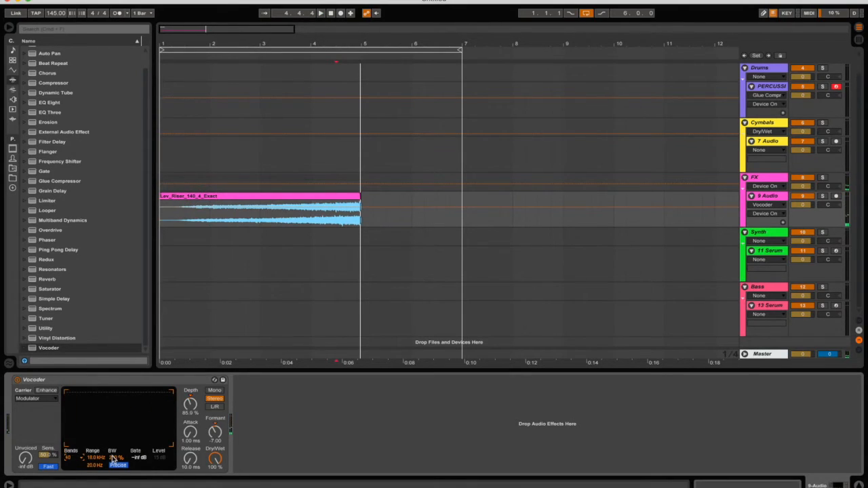
{"action": "key", "text": "space"}
{"action": "key", "text": "space"}
{"action": "left_click_drag", "start_coordinate": [115, 459], "coordinate": [116, 472]}
{"action": "key", "text": "space"}
{"action": "key", "text": "space"}
{"action": "key", "text": "space"}
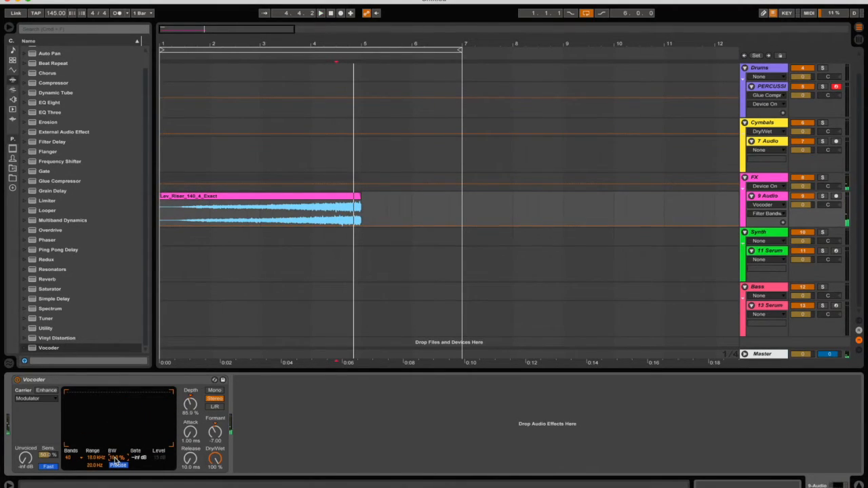
Audition the end of the riser while sweeping the Vocoder's bandwidth up and back down to 10 %.
{"action": "key", "text": "space"}
{"action": "key", "text": "space"}
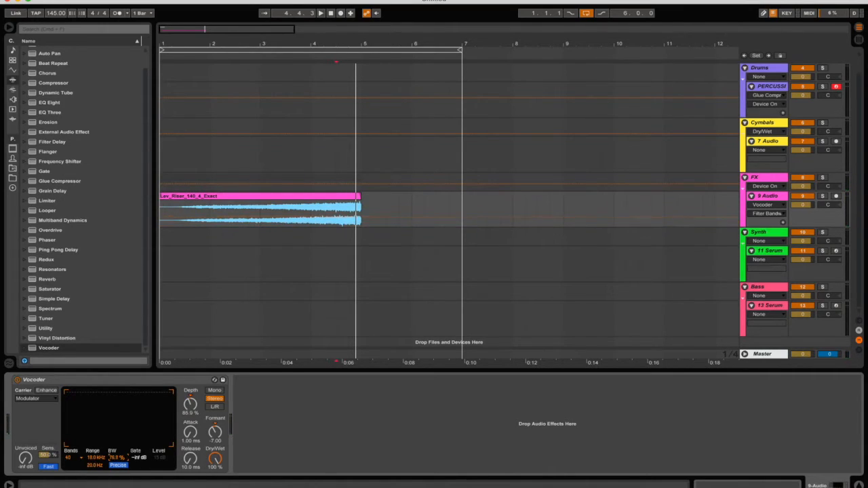
{"action": "key", "text": "space"}
{"action": "key", "text": "space"}
{"action": "key", "text": "space"}
{"action": "key", "text": "space"}
{"action": "left_click_drag", "start_coordinate": [114, 461], "coordinate": [114, 413]}
{"action": "key", "text": "space"}
{"action": "key", "text": "space"}
{"action": "key", "text": "space"}
{"action": "key", "text": "space"}
{"action": "left_click_drag", "start_coordinate": [117, 458], "coordinate": [117, 485]}
{"action": "key", "text": "space"}
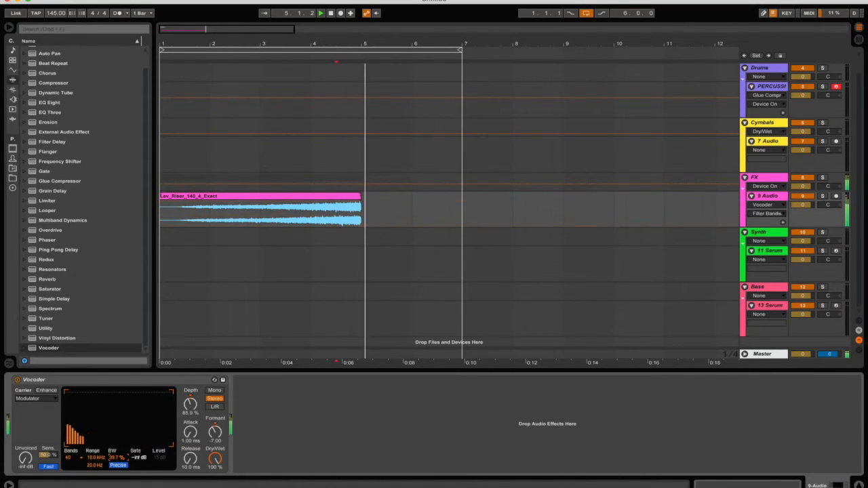
{"action": "key", "text": "space"}
{"action": "key", "text": "space"}
{"action": "key", "text": "space"}
Show the Vocoder's Filter Bandwidth automation in a new lane, ramp it down steadily from bar 1 to bar 5, and play the riser.
{"action": "right_click", "coordinate": [113, 461]}
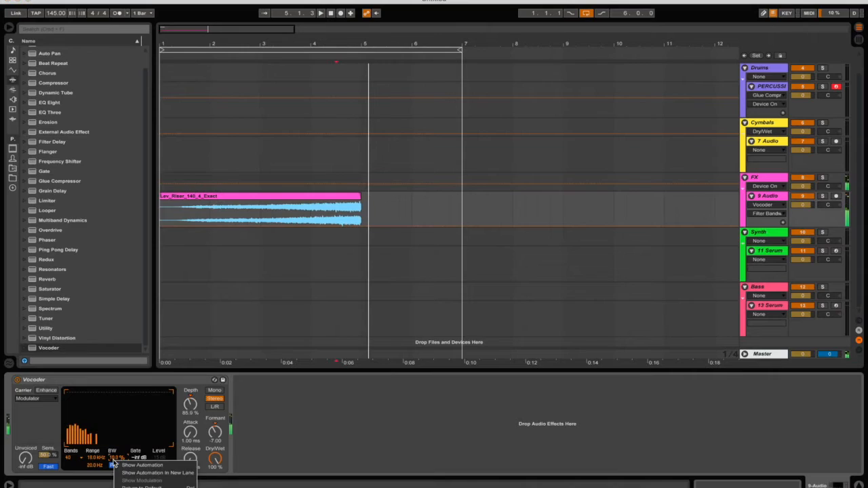
{"action": "left_click", "coordinate": [144, 480]}
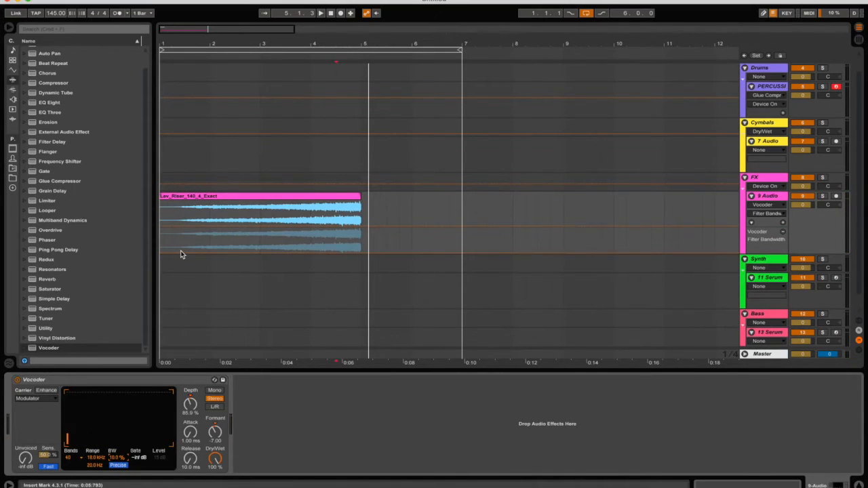
{"action": "left_click", "coordinate": [305, 196]}
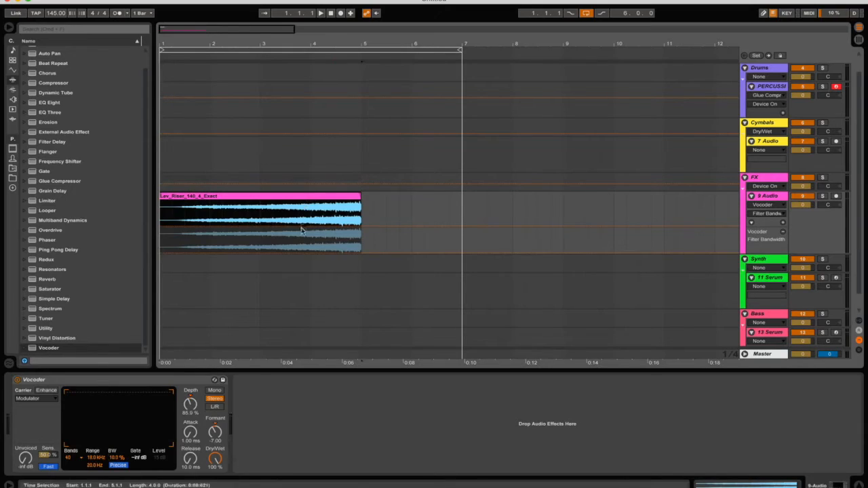
{"action": "left_click", "coordinate": [363, 203]}
{"action": "key", "text": "space"}
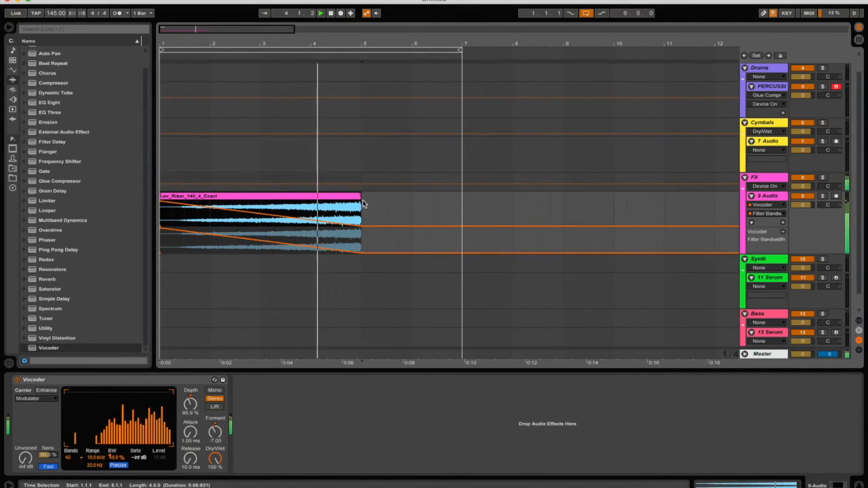
Reshape the bandwidth automation to level off from bar 4 and fall steeply just before bar 5, and replay the riser.
{"action": "left_click_drag", "start_coordinate": [333, 225], "coordinate": [357, 207]}
{"action": "key", "text": "space"}
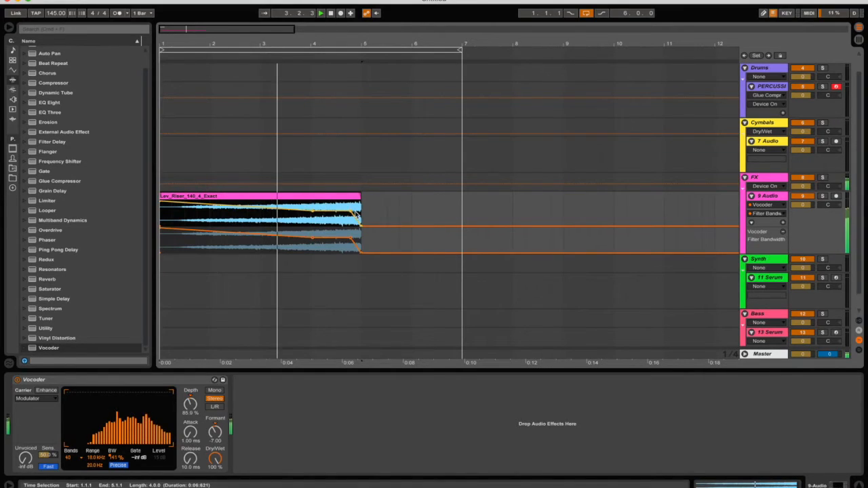
{"action": "left_click", "coordinate": [350, 215]}
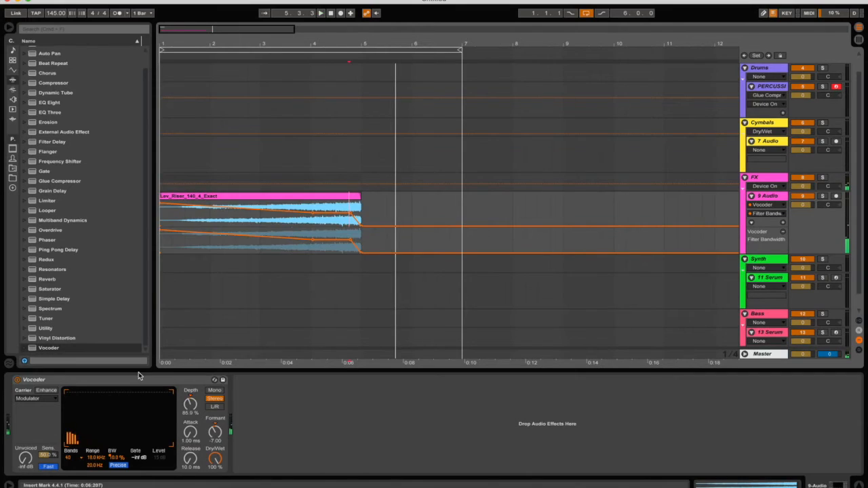
{"action": "key", "text": "space"}
{"action": "left_click", "coordinate": [269, 200]}
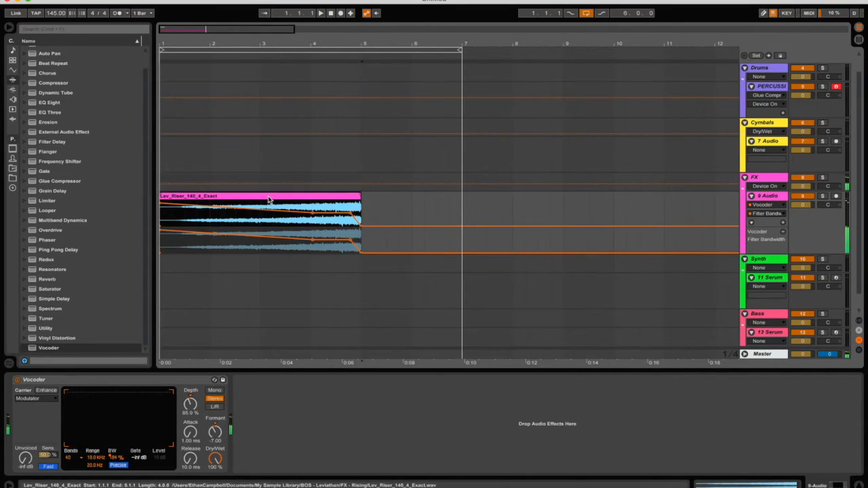
{"action": "key", "text": "space"}
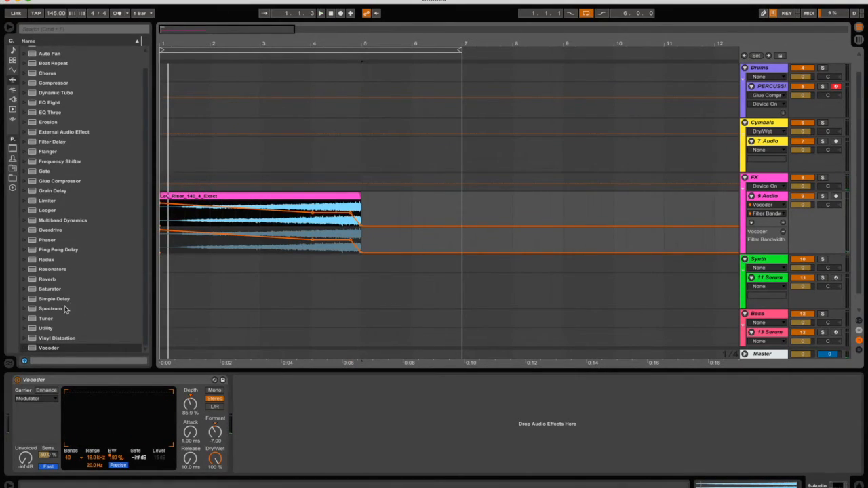
Add the OTT preset of Multiband Dynamics after the Vocoder on the 9 Audio track and play the riser.
{"action": "left_click", "coordinate": [65, 223]}
{"action": "left_click", "coordinate": [26, 222]}
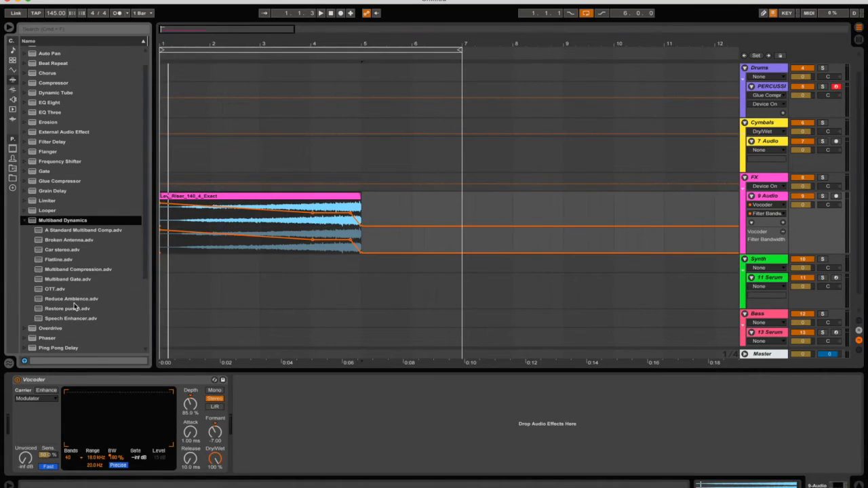
{"action": "left_click_drag", "start_coordinate": [65, 287], "coordinate": [193, 354]}
{"action": "left_click_drag", "start_coordinate": [283, 456], "coordinate": [283, 456]}
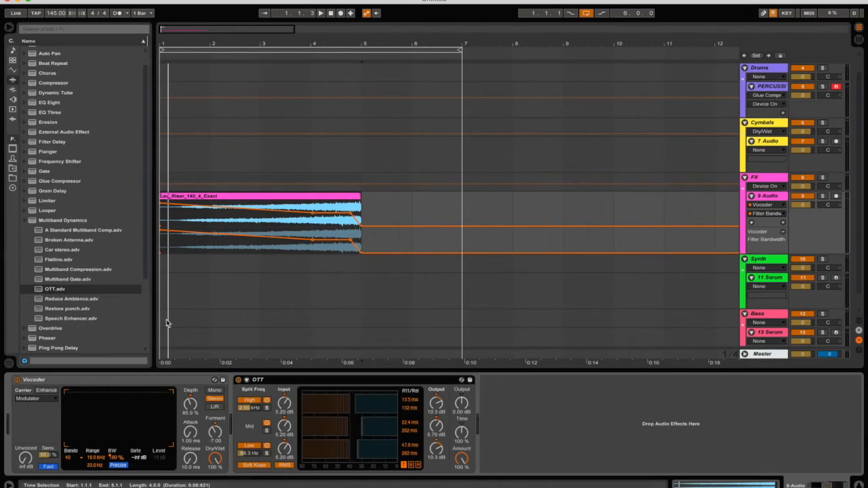
{"action": "key", "text": "space"}
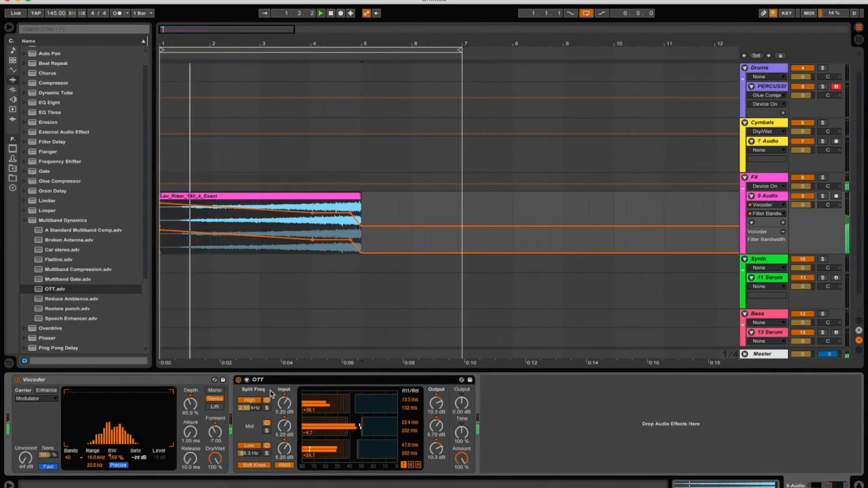
Move OTT ahead of the Vocoder and adjust the Vocoder's output level while auditioning the riser.
{"action": "left_click_drag", "start_coordinate": [277, 383], "coordinate": [61, 403]}
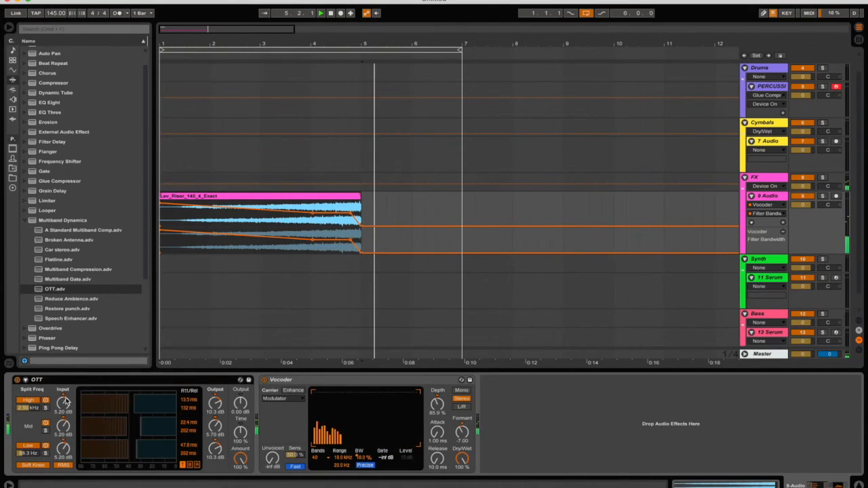
{"action": "left_click", "coordinate": [406, 458]}
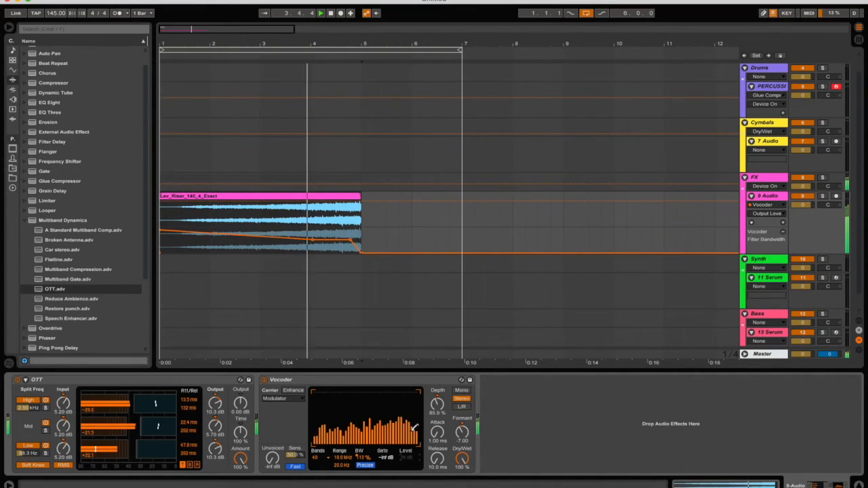
{"action": "key", "text": "space"}
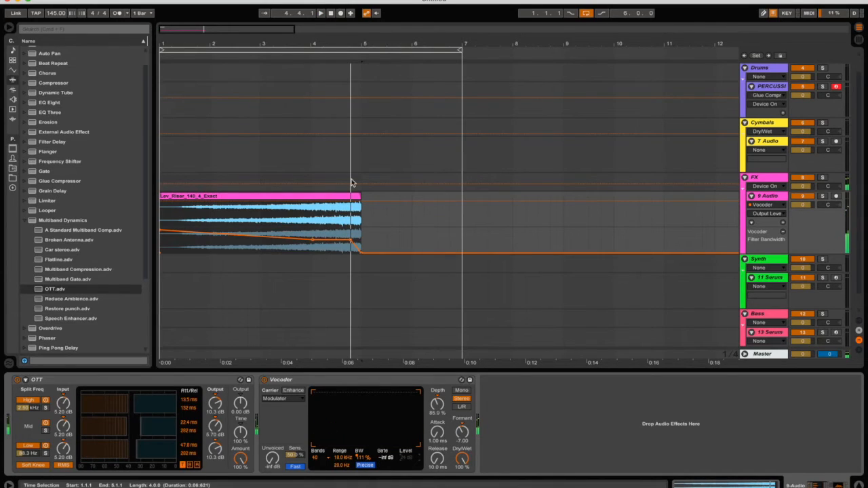
{"action": "left_click_drag", "start_coordinate": [408, 219], "coordinate": [271, 222]}
{"action": "left_click", "coordinate": [253, 223]}
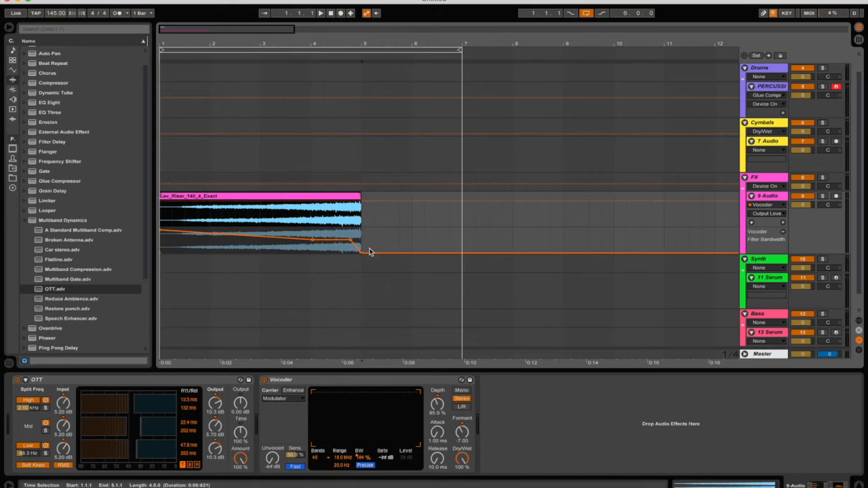
Delete both OTT and the Vocoder from the 9 Audio track.
{"action": "left_click", "coordinate": [388, 264]}
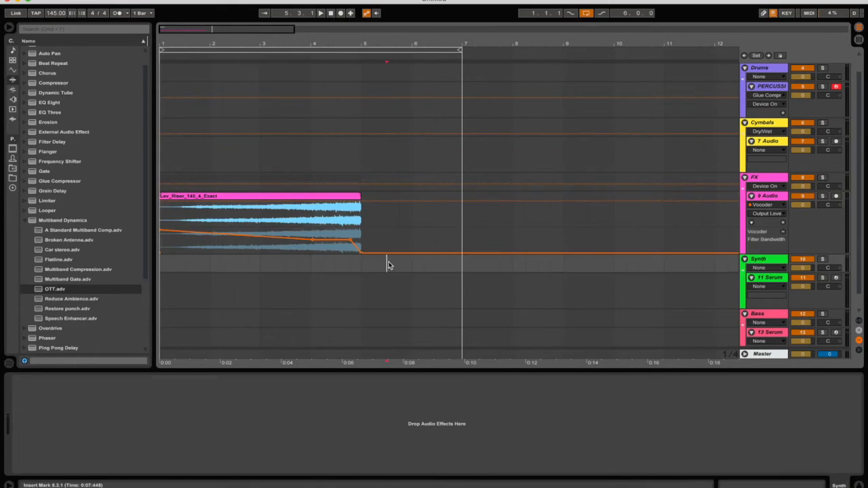
{"action": "left_click", "coordinate": [767, 194]}
{"action": "left_click", "coordinate": [291, 379]}
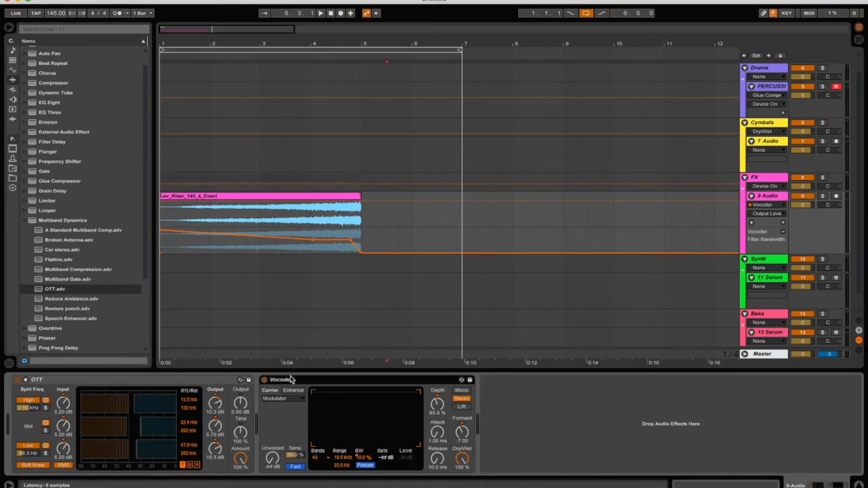
{"action": "left_click", "coordinate": [145, 382]}
{"action": "key", "text": "Delete"}
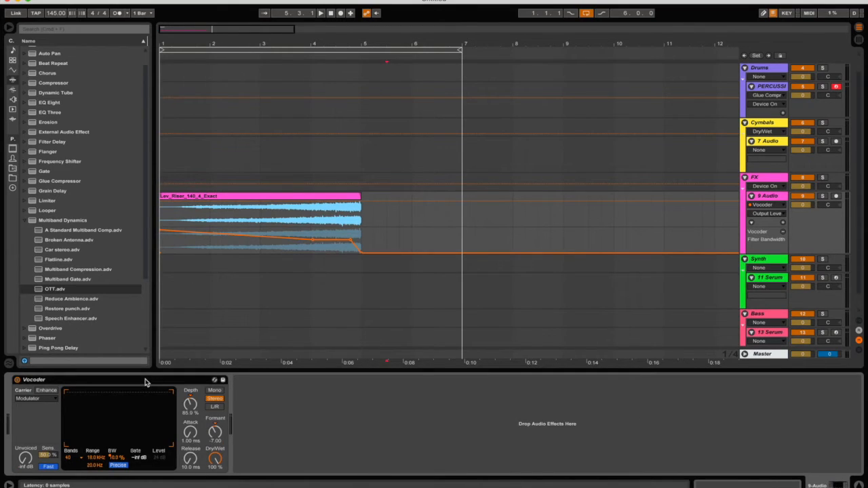
{"action": "key", "text": "Delete"}
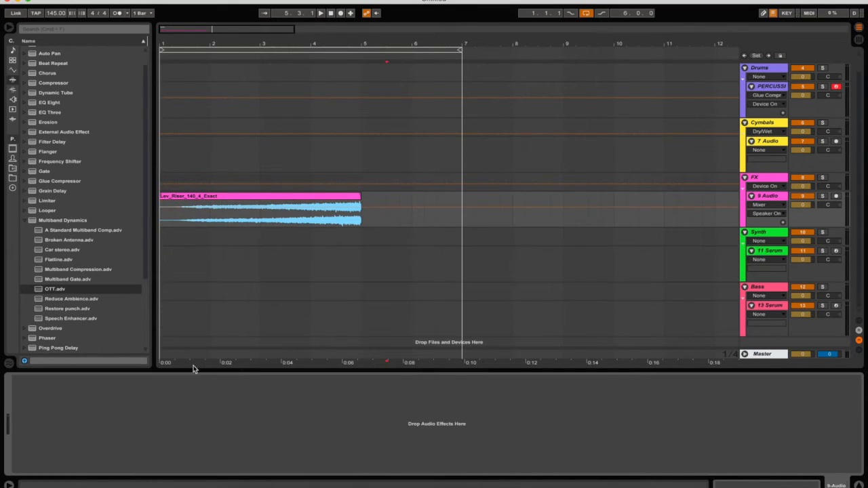
Return to the riser sample folder in the browser and preview Lev_Riser_140_4_Noise_01.wav.
{"action": "left_click", "coordinate": [12, 89]}
{"action": "left_click", "coordinate": [12, 100]}
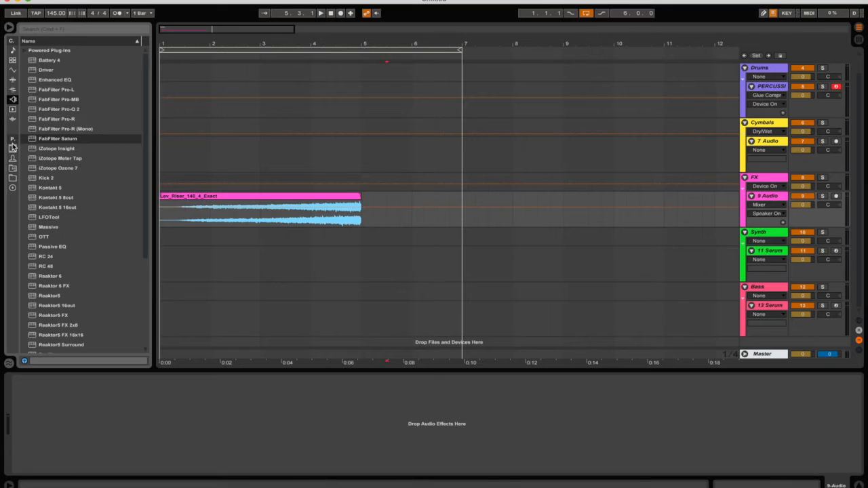
{"action": "left_click", "coordinate": [12, 178]}
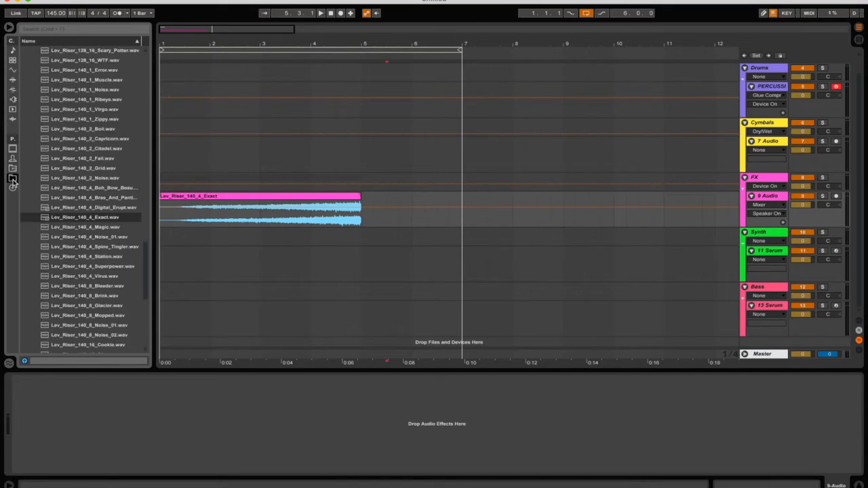
{"action": "left_click", "coordinate": [99, 248]}
{"action": "left_click", "coordinate": [99, 239]}
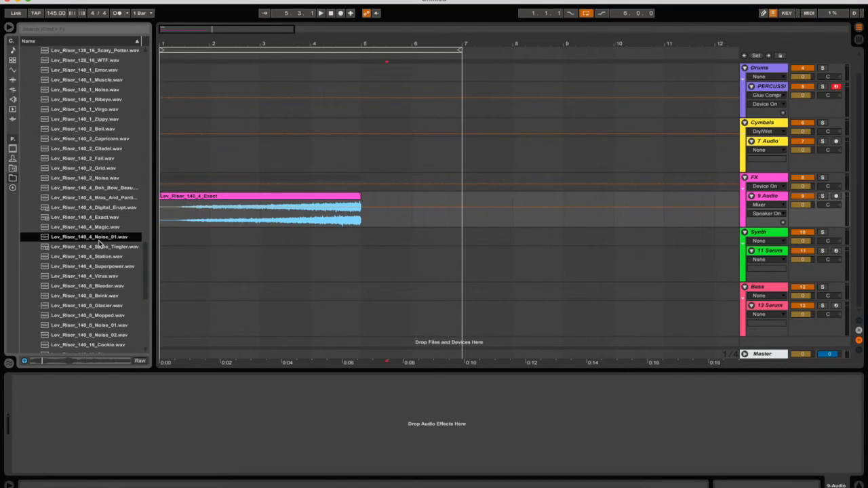
{"action": "left_click_drag", "start_coordinate": [98, 243], "coordinate": [118, 285]}
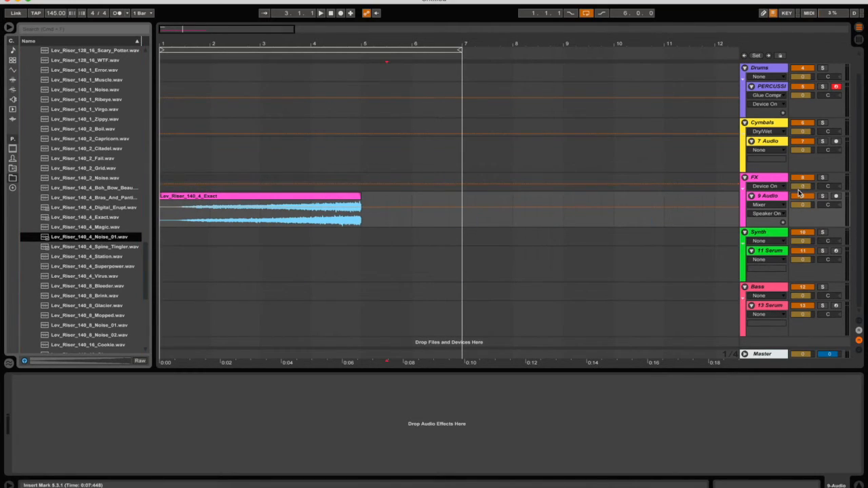
Insert three audio tracks below the 9 Audio track in the FX group.
{"action": "left_click", "coordinate": [776, 196]}
{"action": "key", "text": "super+t"}
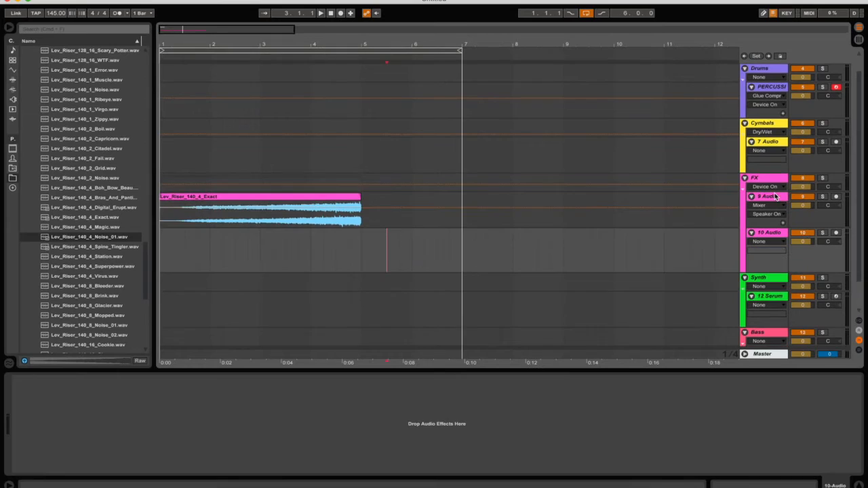
{"action": "key", "text": "super+t"}
{"action": "key", "text": "super+t"}
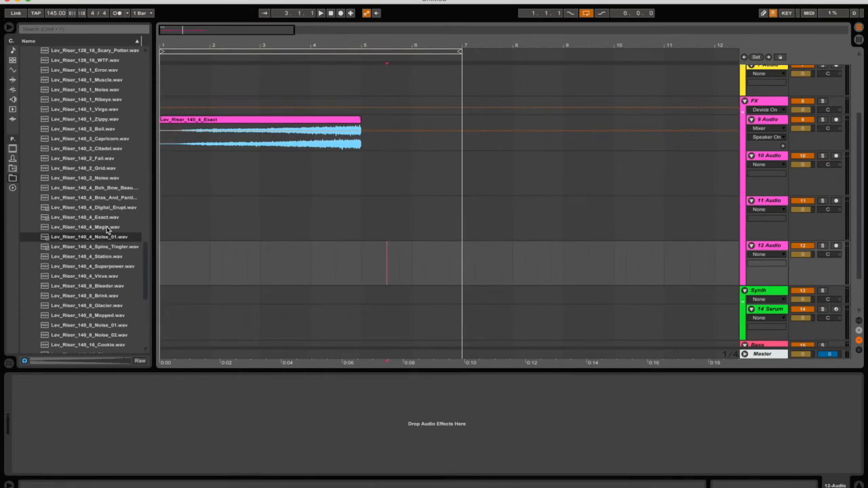
Place Lev_Riser_140_4_Noise_01.wav at bar 1 on the 10 Audio track and lower that track's volume while playing both risers.
{"action": "left_click", "coordinate": [98, 237]}
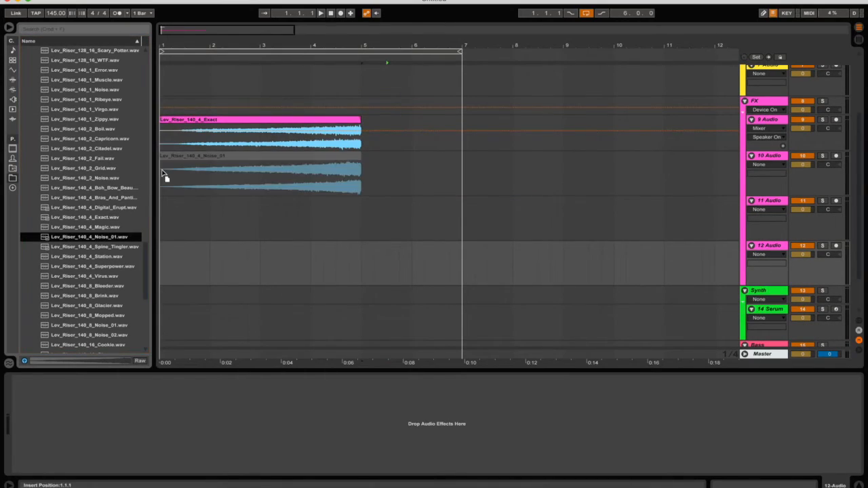
{"action": "left_click_drag", "start_coordinate": [163, 175], "coordinate": [164, 175]}
{"action": "key", "text": "space"}
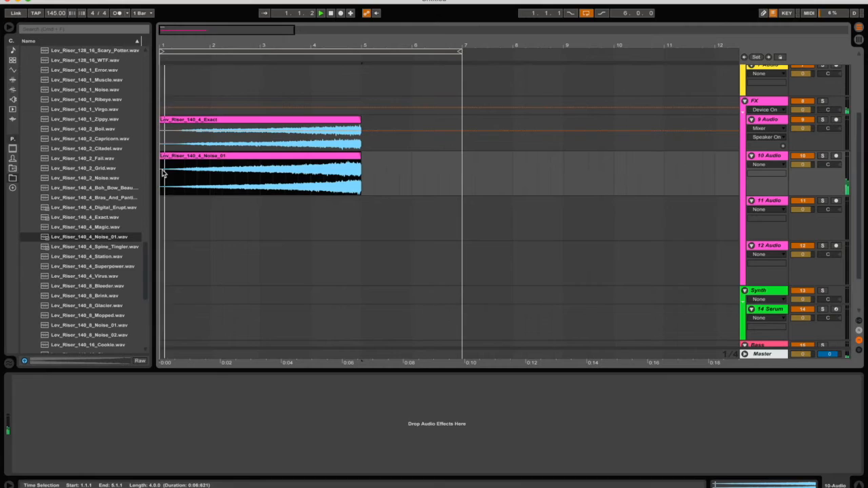
{"action": "left_click", "coordinate": [802, 164]}
{"action": "left_click_drag", "start_coordinate": [802, 165], "coordinate": [806, 168]}
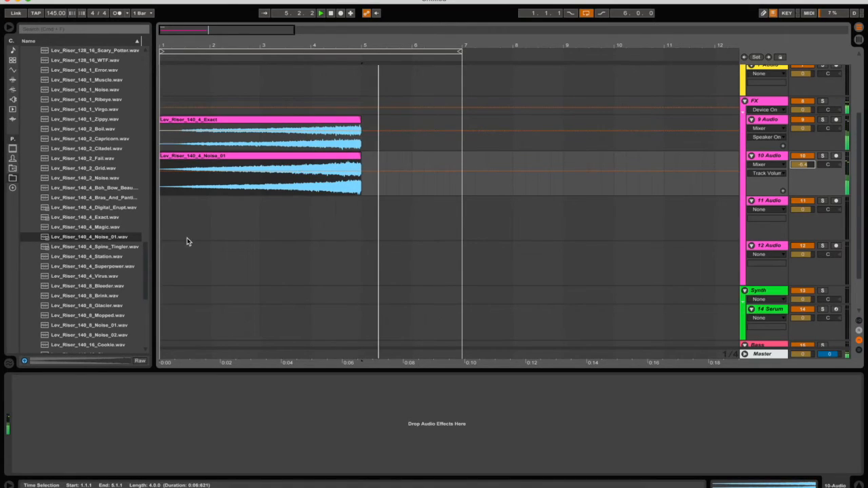
Place Lev_Riser_140_2_Fail.wav at bar 3 on the 11 Audio track and lower that track's volume to about -5 dB during playback.
{"action": "scroll", "coordinate": [123, 202], "scroll_direction": "down", "scroll_amount": 3}
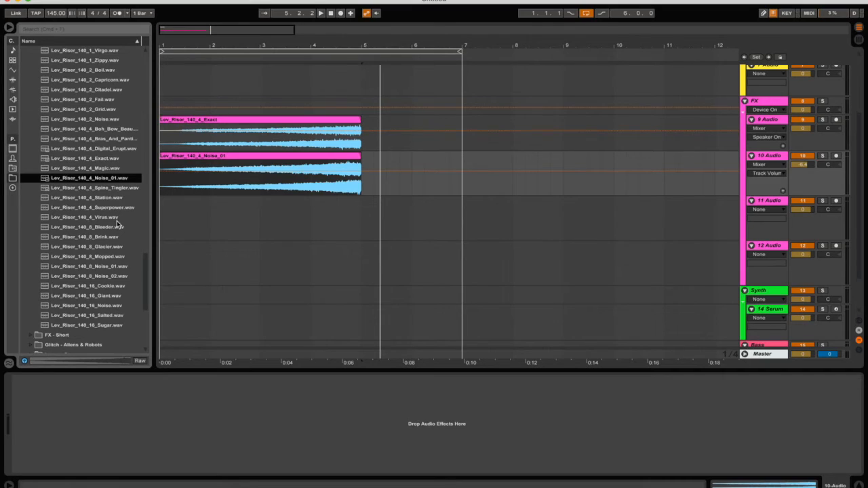
{"action": "scroll", "coordinate": [112, 124], "scroll_direction": "up", "scroll_amount": 3}
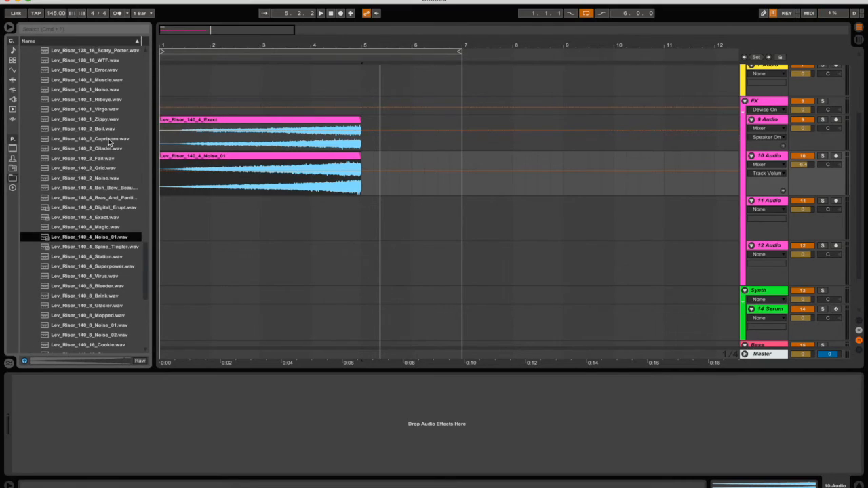
{"action": "left_click", "coordinate": [106, 159]}
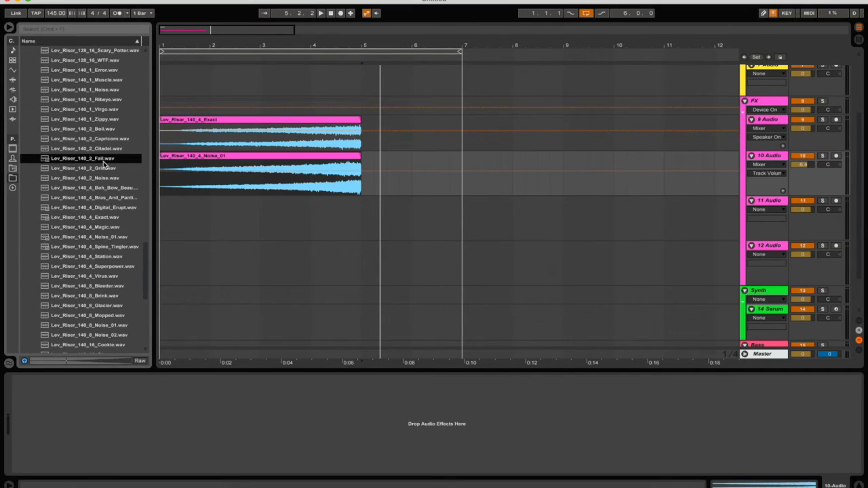
{"action": "left_click_drag", "start_coordinate": [304, 166], "coordinate": [266, 223]}
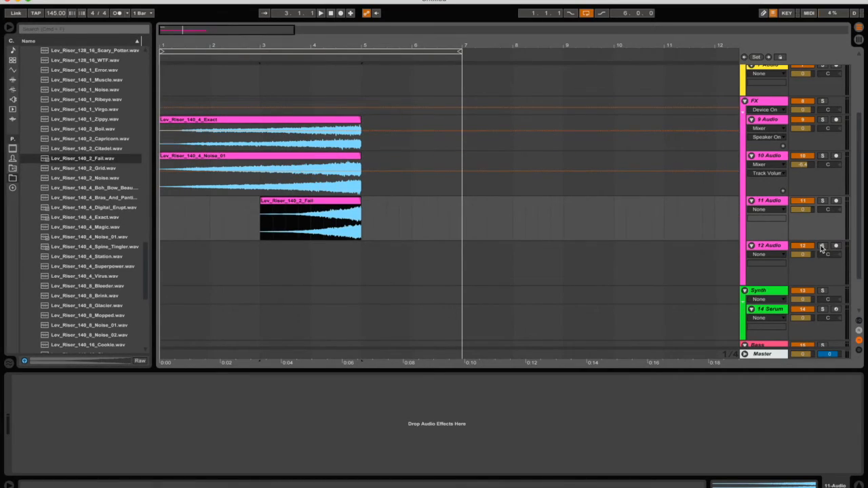
{"action": "left_click", "coordinate": [802, 209]}
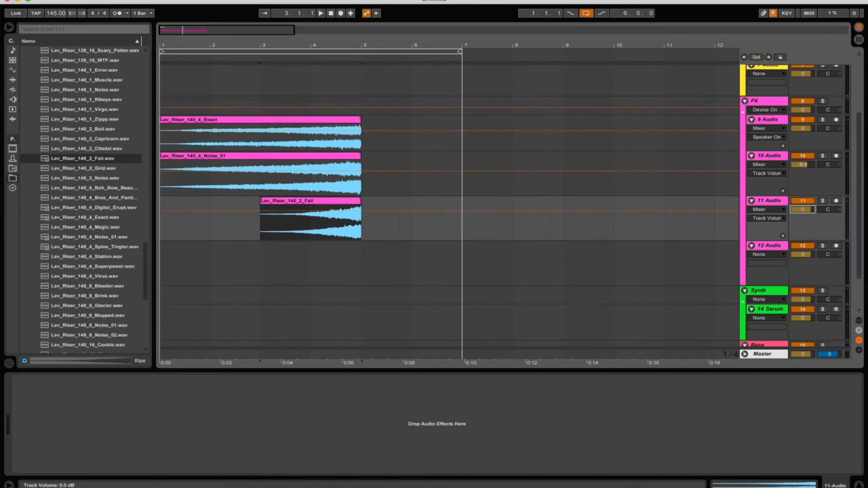
{"action": "key", "text": "space"}
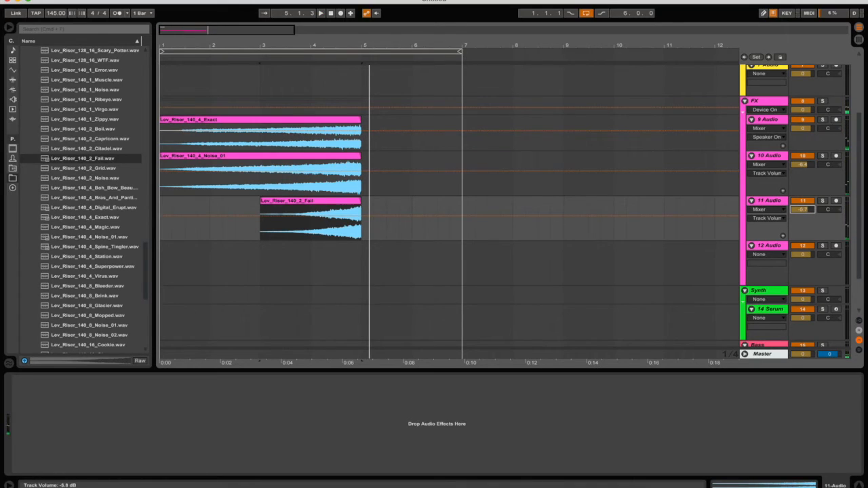
Show track volume automation on 9 Audio and drop all three riser tracks' volume to silence between bars 5 and 7.
{"action": "left_click", "coordinate": [774, 137]}
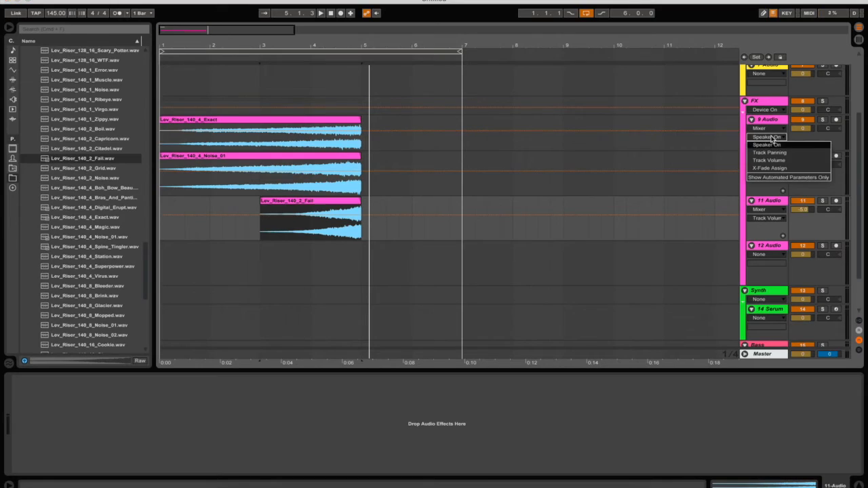
{"action": "left_click", "coordinate": [786, 163]}
{"action": "left_click", "coordinate": [323, 131]}
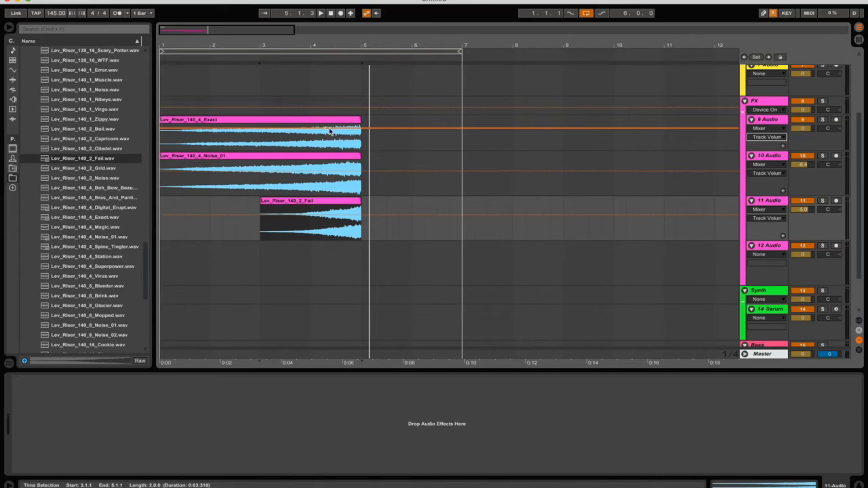
{"action": "left_click", "coordinate": [363, 141]}
{"action": "left_click_drag", "start_coordinate": [363, 140], "coordinate": [432, 236]}
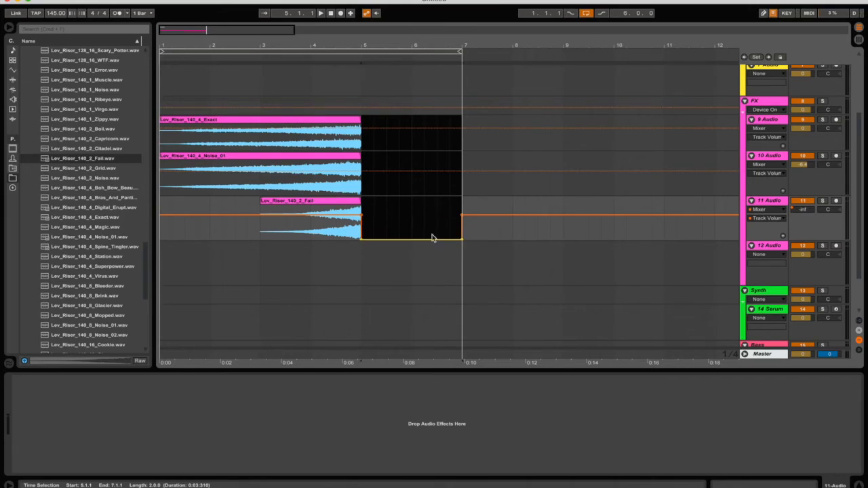
{"action": "left_click_drag", "start_coordinate": [425, 178], "coordinate": [423, 199]}
{"action": "left_click_drag", "start_coordinate": [417, 124], "coordinate": [414, 150]}
{"action": "left_click", "coordinate": [260, 89]}
{"action": "key", "text": "space"}
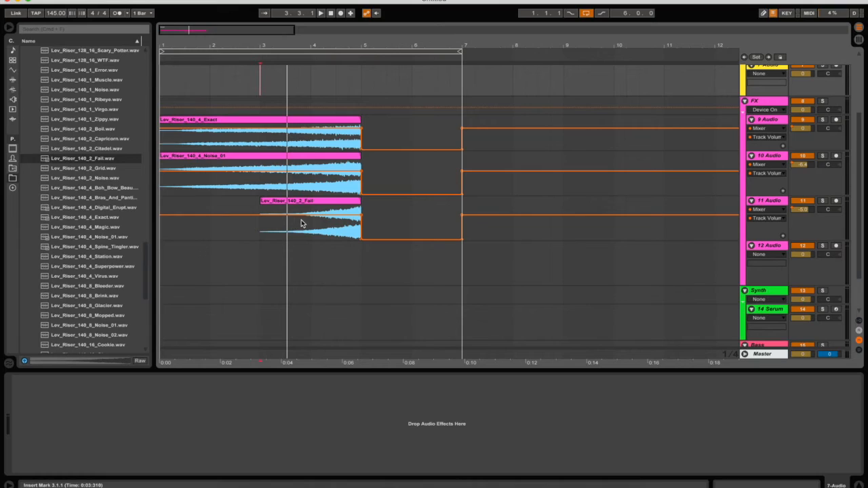
Ramp each riser track's volume up from silence at its clip start to bar 5, bending the 11 Audio ramp, and play it.
{"action": "left_click_drag", "start_coordinate": [259, 215], "coordinate": [258, 239]}
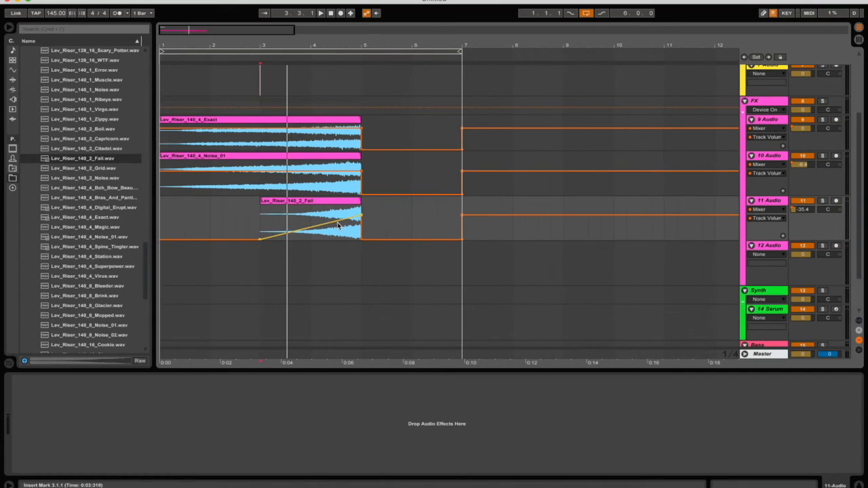
{"action": "left_click_drag", "start_coordinate": [336, 224], "coordinate": [336, 225]}
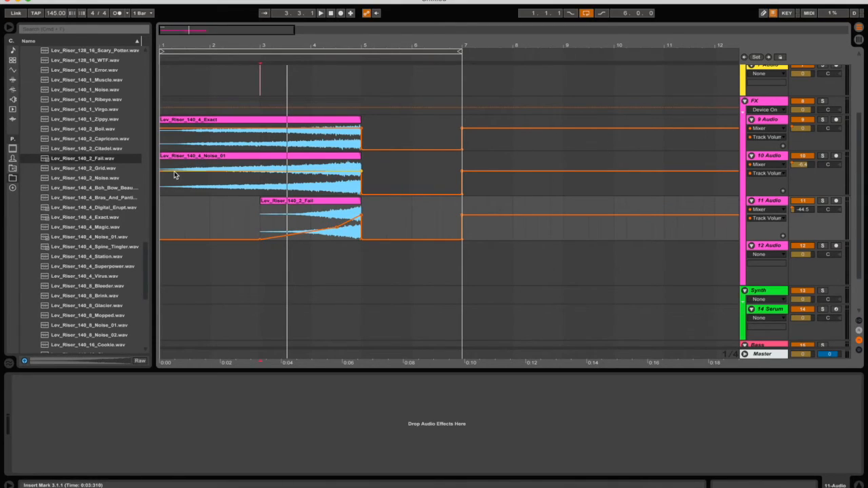
{"action": "left_click_drag", "start_coordinate": [173, 174], "coordinate": [173, 194]}
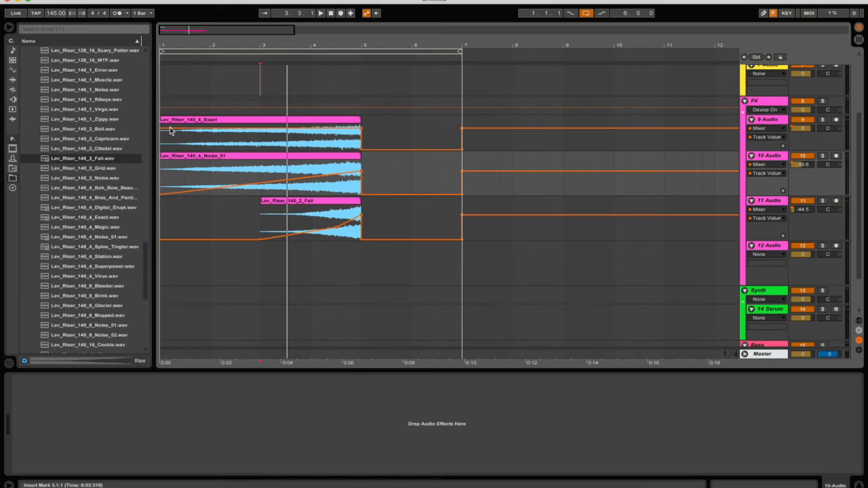
{"action": "left_click_drag", "start_coordinate": [170, 131], "coordinate": [170, 149]}
{"action": "key", "text": "space"}
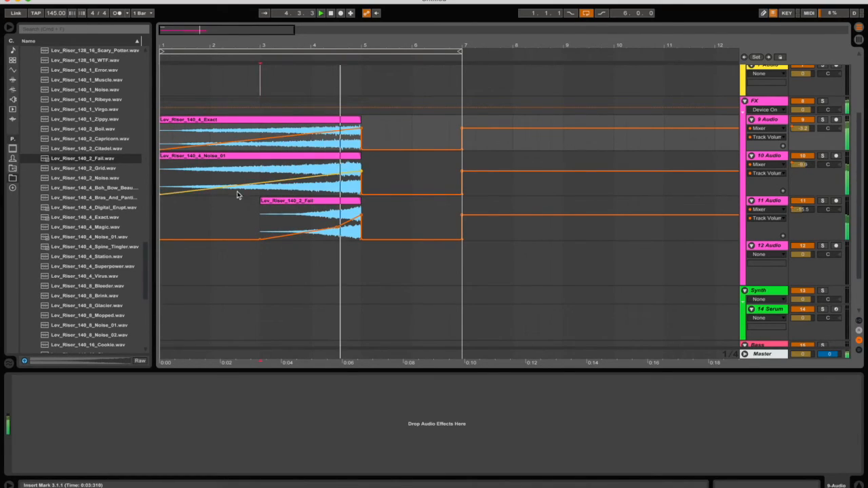
Add volume breakpoints midway through bar 1 at about -24 dB on 10 Audio and -19 dB on 9 Audio, and play the risers.
{"action": "left_click_drag", "start_coordinate": [189, 194], "coordinate": [186, 184]}
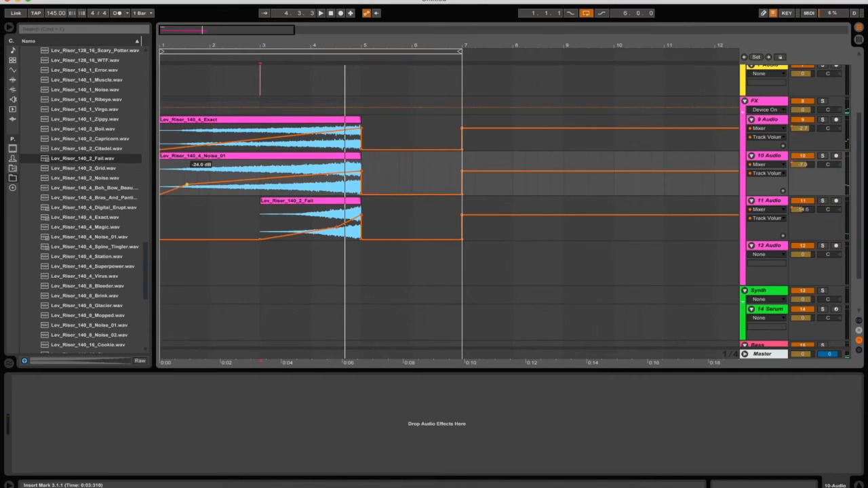
{"action": "left_click", "coordinate": [189, 145]}
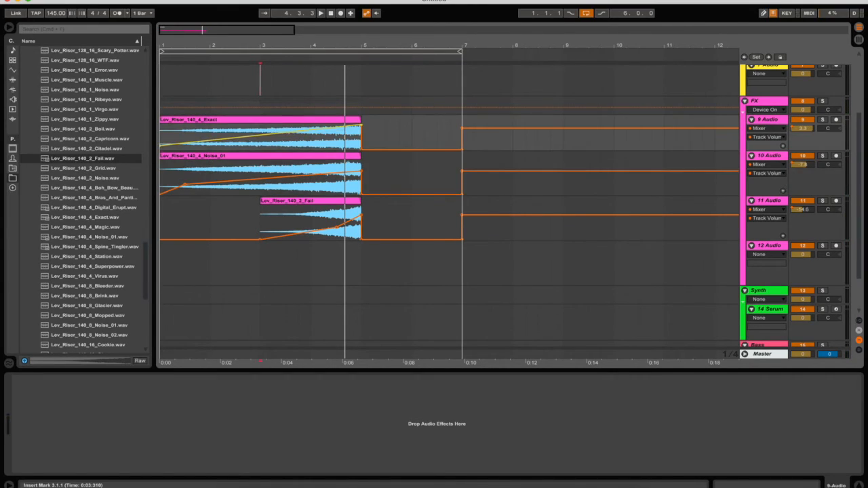
{"action": "left_click_drag", "start_coordinate": [189, 143], "coordinate": [184, 140]}
{"action": "key", "text": "space"}
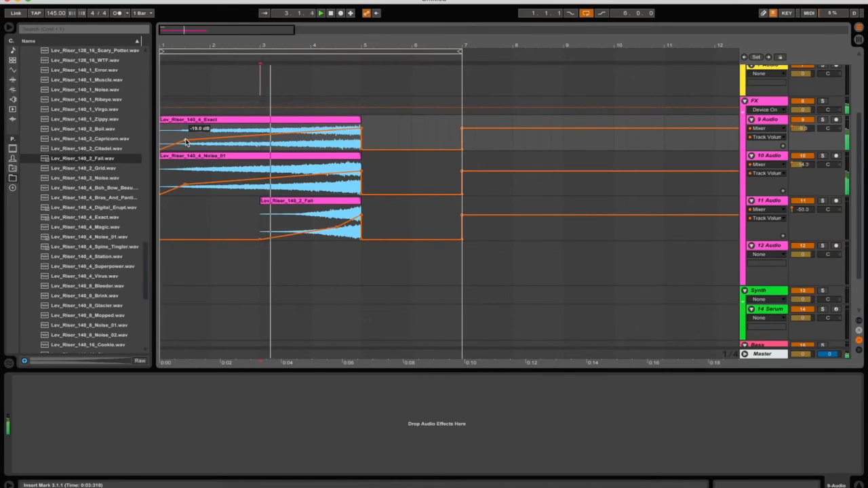
{"action": "left_click", "coordinate": [163, 95]}
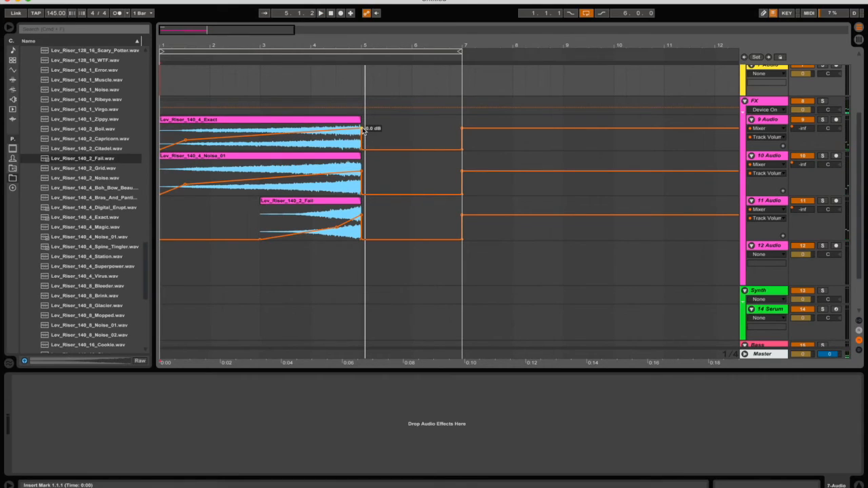
Move the 9 Audio volume peak earlier, raise 11 Audio's final volume breakpoint to 0.5 dB, and play from bar 4.
{"action": "left_click_drag", "start_coordinate": [361, 127], "coordinate": [348, 128]}
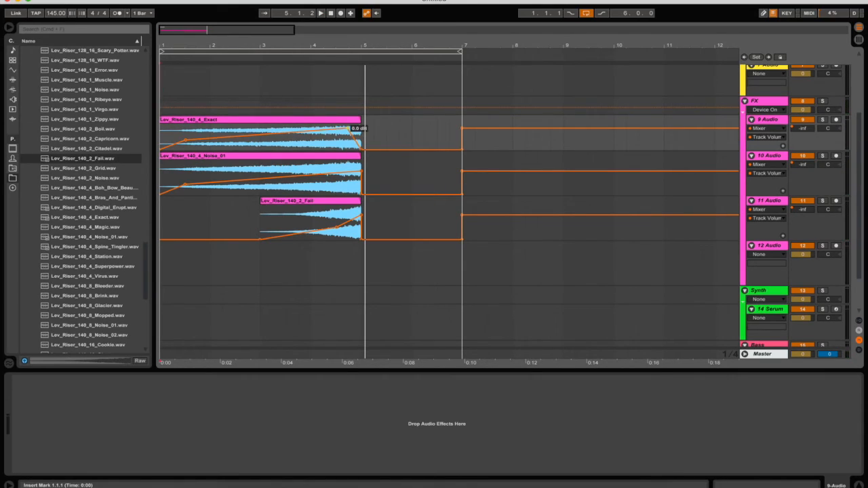
{"action": "left_click", "coordinate": [361, 216]}
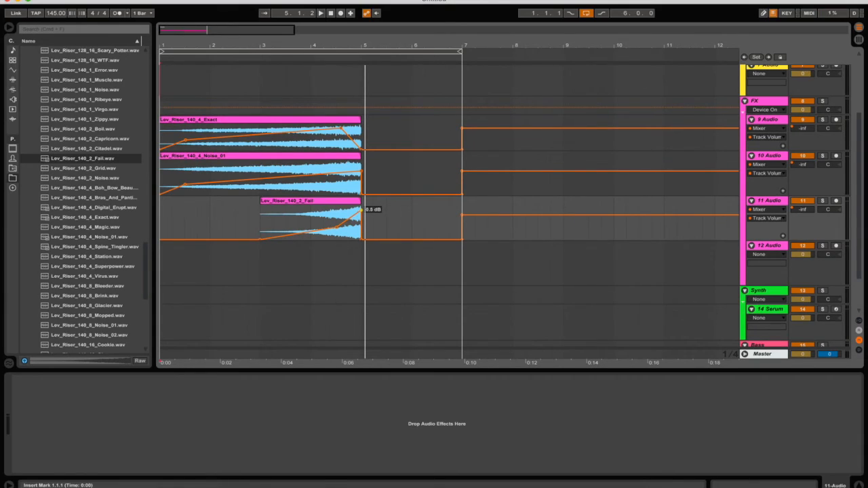
{"action": "key", "text": "space"}
{"action": "left_click", "coordinate": [311, 85]}
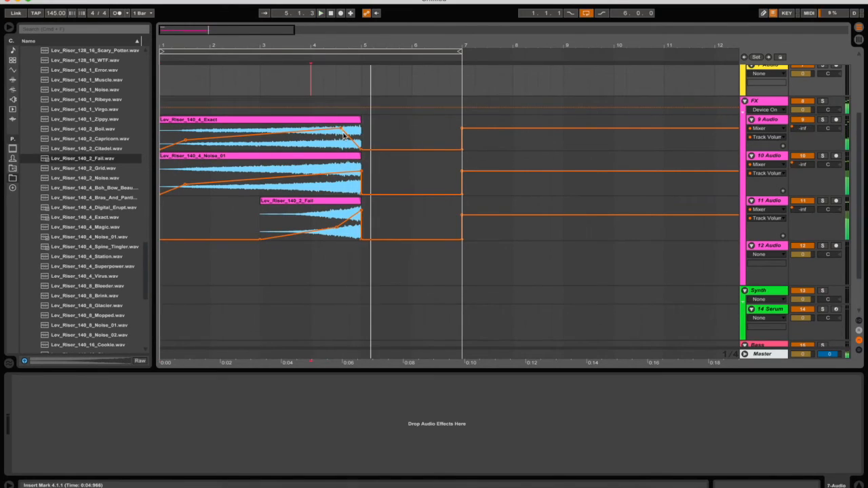
Shift the 9 Audio volume peak at 0.0 dB back to just before bar 5, and replay the risers from bars 4 and 1.
{"action": "left_click", "coordinate": [346, 128]}
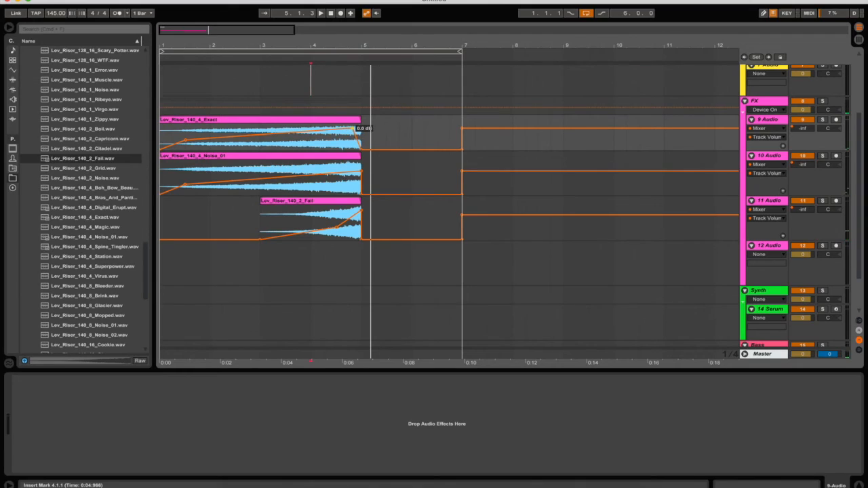
{"action": "left_click", "coordinate": [352, 91]}
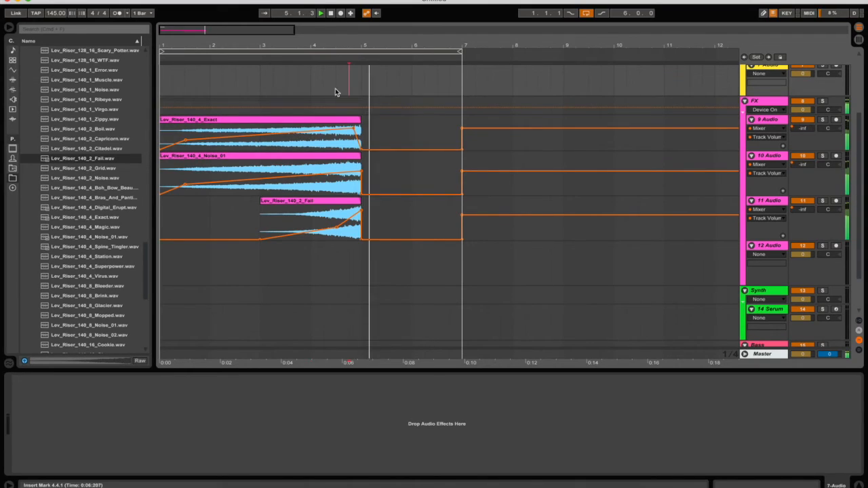
{"action": "key", "text": "space"}
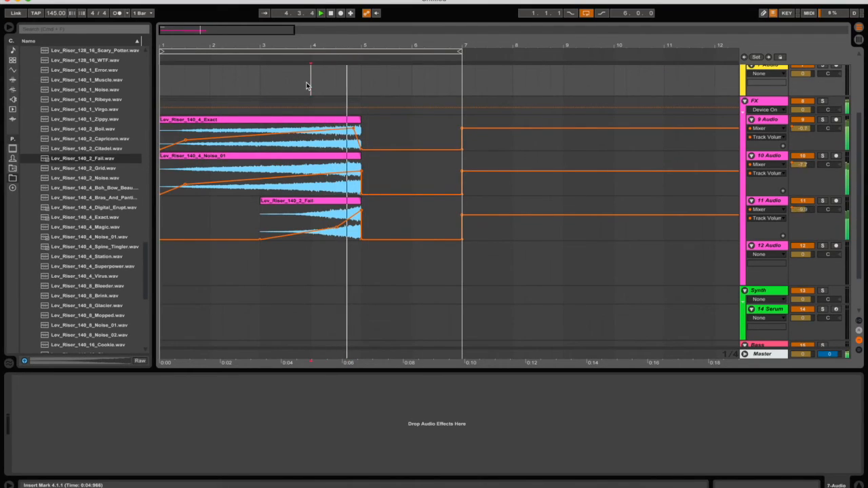
{"action": "key", "text": "space"}
{"action": "key", "text": "space"}
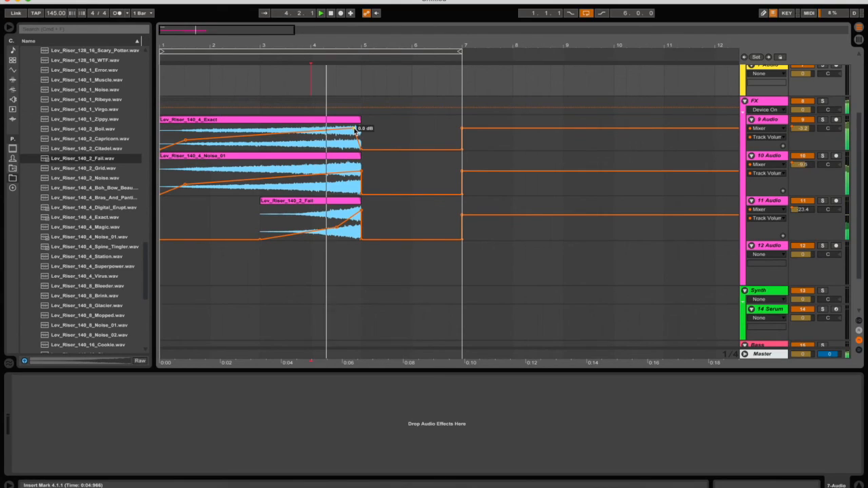
{"action": "left_click", "coordinate": [360, 128]}
{"action": "key", "text": "space"}
{"action": "key", "text": "space"}
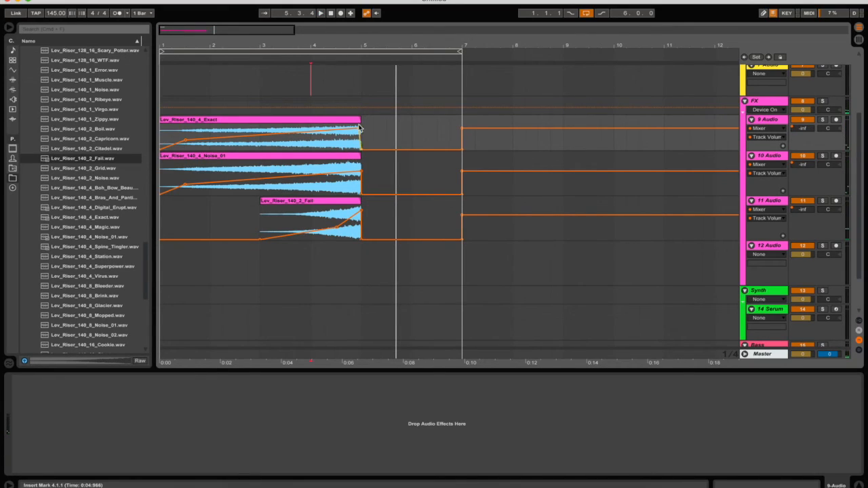
{"action": "left_click", "coordinate": [165, 88]}
{"action": "key", "text": "space"}
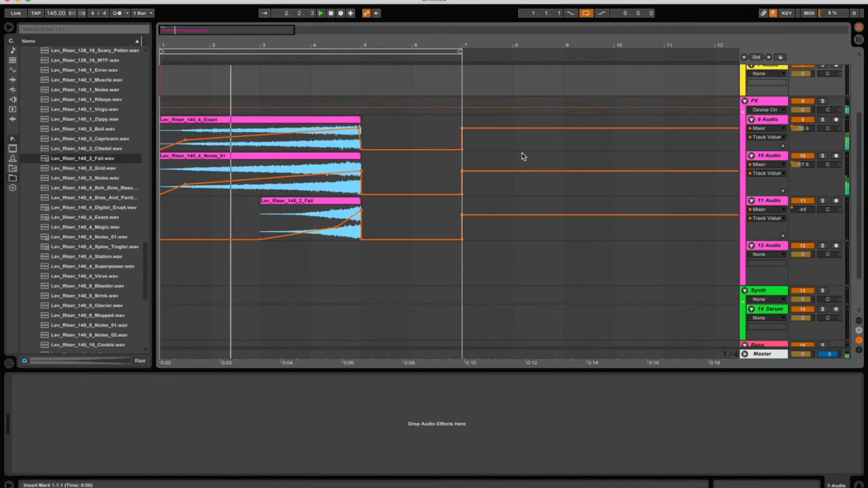
Fold the audio tracks in the FX group and delete the empty 12 Audio track.
{"action": "left_click", "coordinate": [751, 119], "text": "alt"}
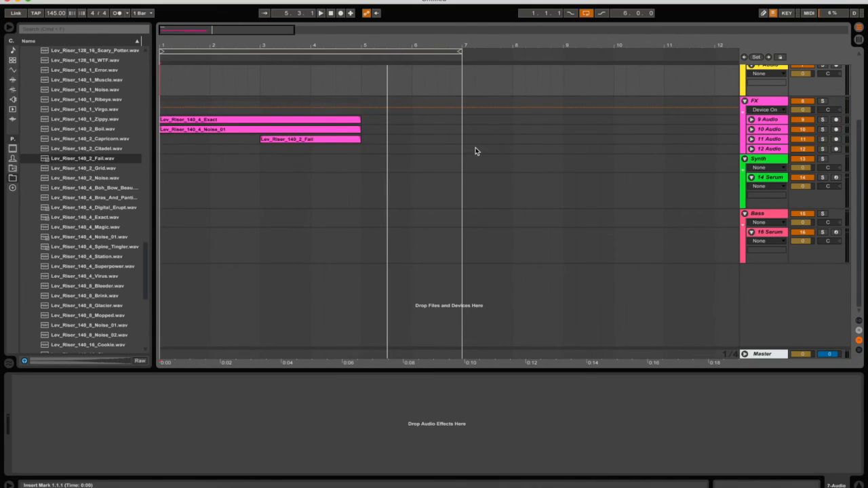
{"action": "left_click", "coordinate": [762, 149]}
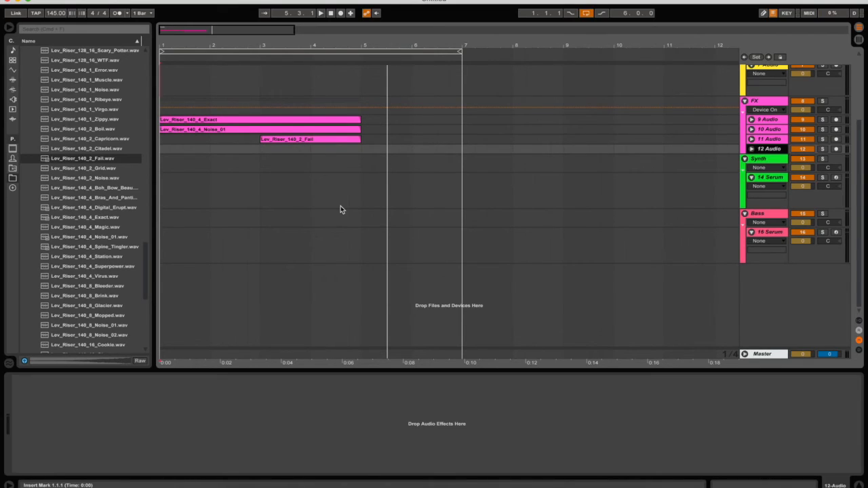
{"action": "key", "text": "Delete"}
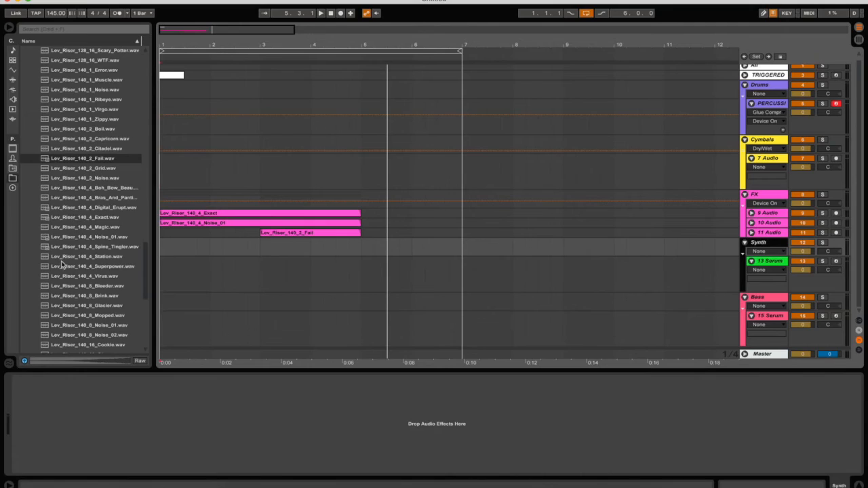
Look through the FX - Rising samples and select their parent folder, BOS - Leviathan, in the browser.
{"action": "scroll", "coordinate": [60, 266], "scroll_direction": "up", "scroll_amount": 10}
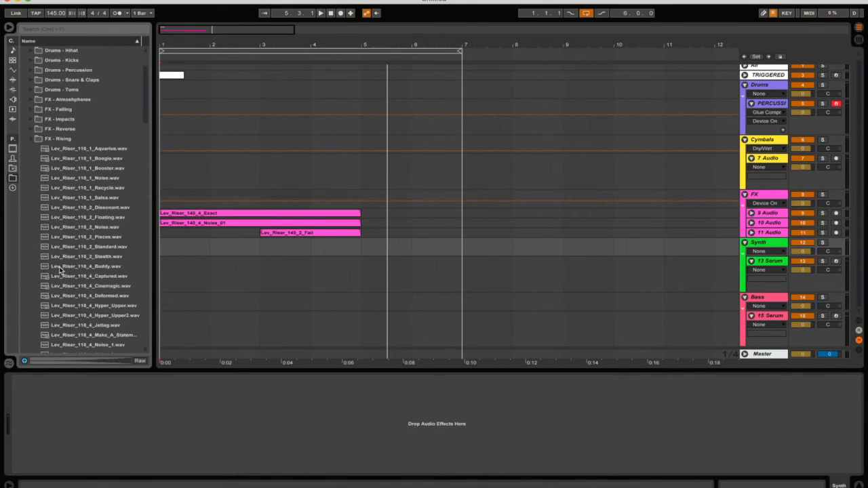
{"action": "scroll", "coordinate": [60, 269], "scroll_direction": "down", "scroll_amount": 12}
{"action": "scroll", "coordinate": [60, 270], "scroll_direction": "up", "scroll_amount": 14}
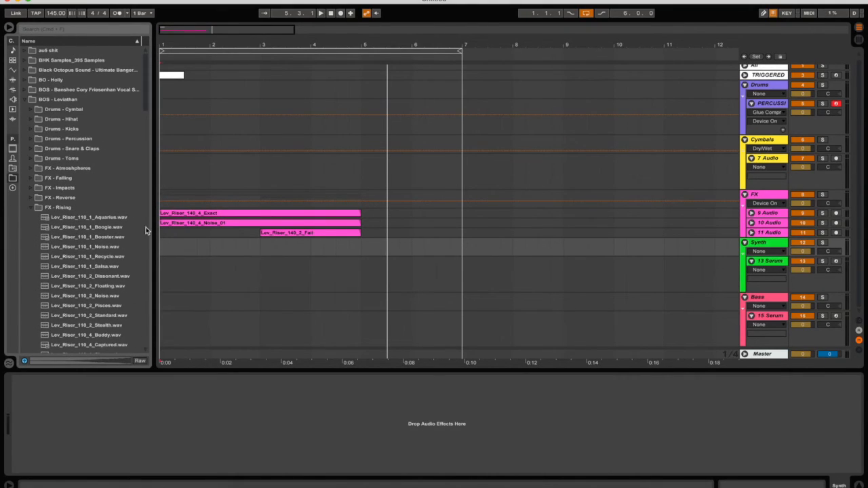
{"action": "scroll", "coordinate": [407, 298], "scroll_direction": "up", "scroll_amount": 1}
{"action": "scroll", "coordinate": [421, 251], "scroll_direction": "right", "scroll_amount": 3}
{"action": "left_click", "coordinate": [63, 99]}
{"action": "scroll", "coordinate": [322, 146], "scroll_direction": "left", "scroll_amount": 3}
{"action": "scroll", "coordinate": [323, 146], "scroll_direction": "down", "scroll_amount": 1}
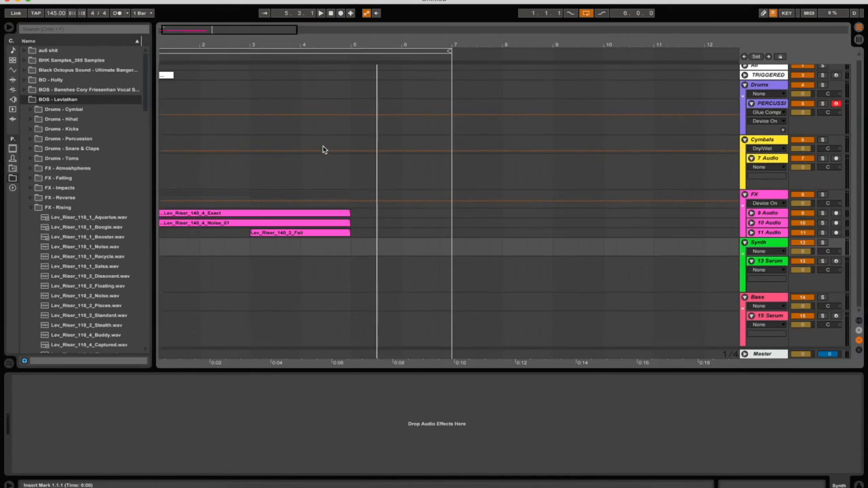
Play the layered risers from bar 3 and mark the three riser clips across bars 1 to 5.
{"action": "left_click", "coordinate": [259, 173]}
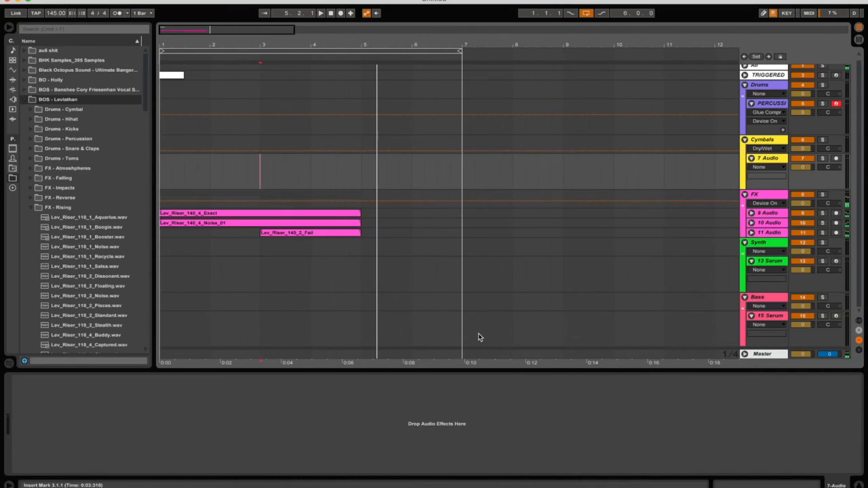
{"action": "left_click", "coordinate": [362, 237]}
{"action": "left_click_drag", "start_coordinate": [361, 237], "coordinate": [157, 216]}
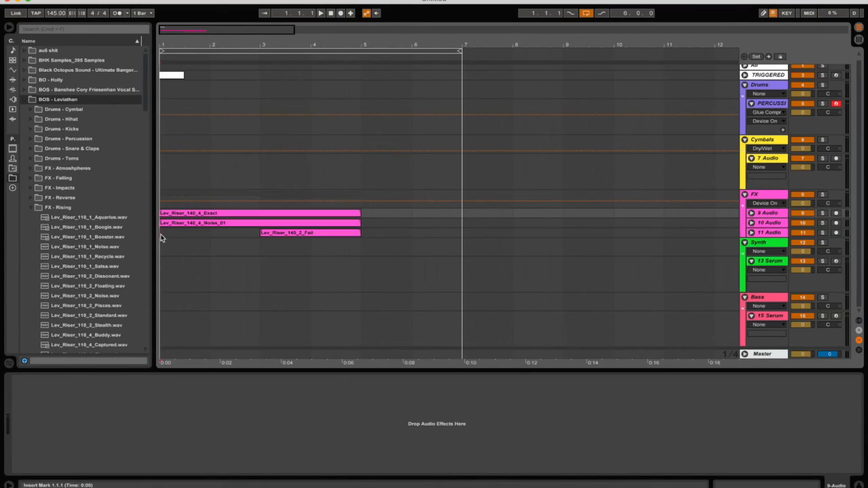
{"action": "left_click_drag", "start_coordinate": [161, 236], "coordinate": [214, 225]}
{"action": "left_click_drag", "start_coordinate": [162, 262], "coordinate": [187, 163]}
{"action": "left_click_drag", "start_coordinate": [237, 145], "coordinate": [441, 317]}
{"action": "left_click_drag", "start_coordinate": [463, 166], "coordinate": [145, 271]}
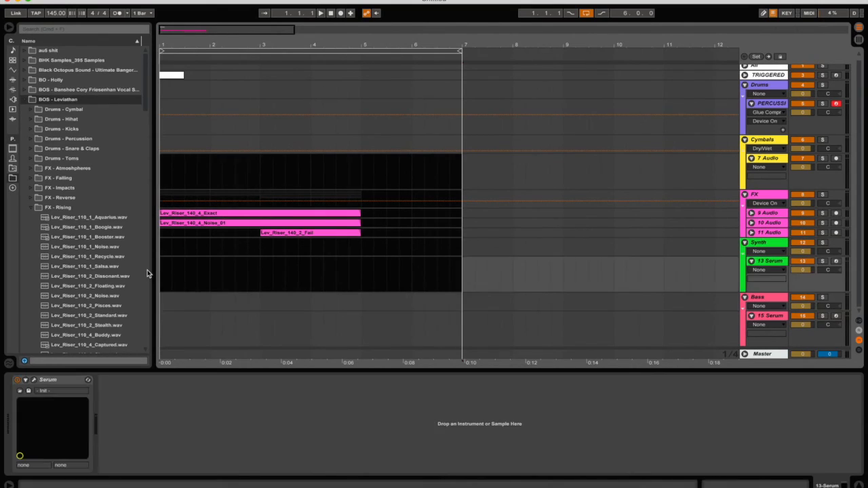
{"action": "left_click", "coordinate": [218, 214]}
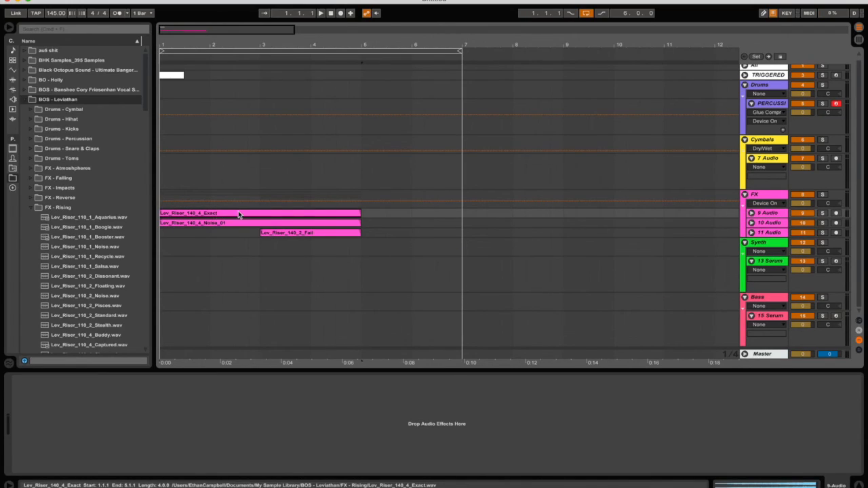
{"action": "left_click", "coordinate": [294, 232]}
{"action": "left_click", "coordinate": [295, 223]}
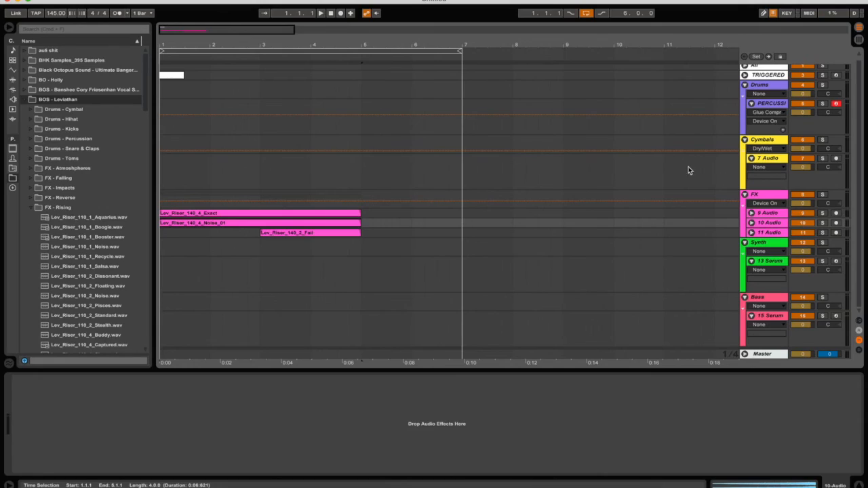
{"action": "left_click", "coordinate": [308, 215]}
Replay the layered risers from bar 3 and mark bars 1 to 5 across the riser tracks.
{"action": "left_click", "coordinate": [261, 187]}
{"action": "key", "text": "space"}
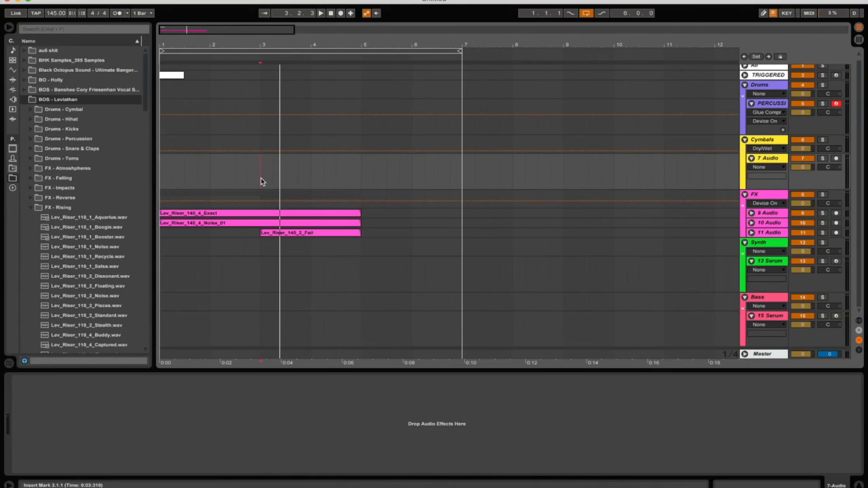
{"action": "left_click", "coordinate": [357, 215]}
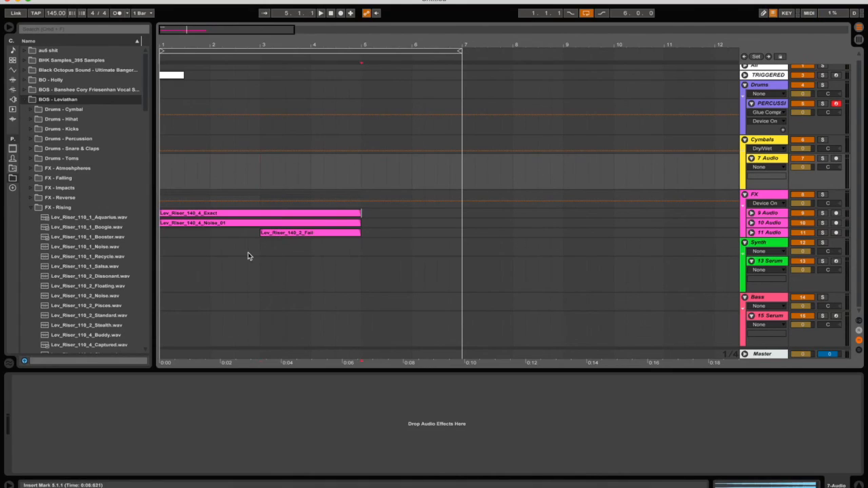
{"action": "left_click", "coordinate": [309, 175]}
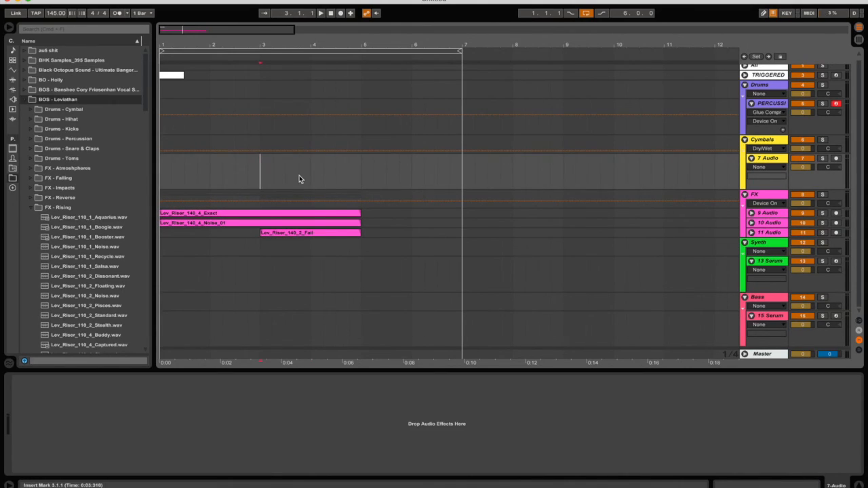
{"action": "key", "text": "space"}
{"action": "key", "text": "space"}
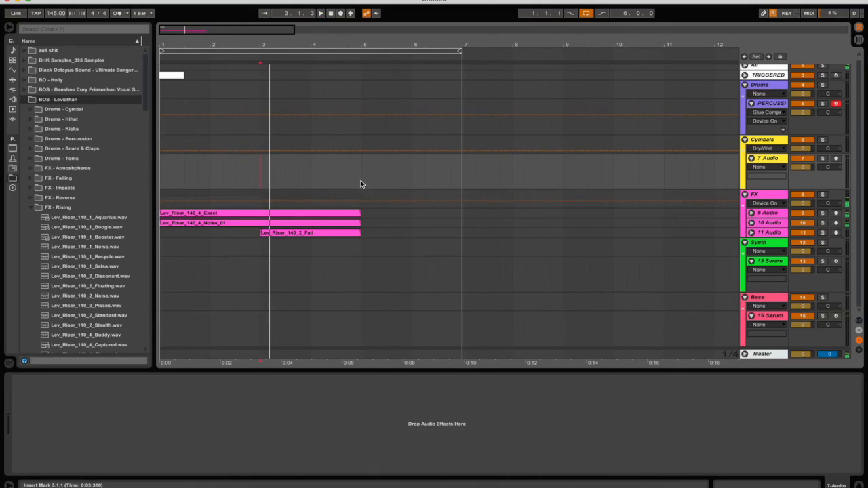
{"action": "left_click", "coordinate": [366, 212]}
{"action": "left_click_drag", "start_coordinate": [361, 233], "coordinate": [163, 234]}
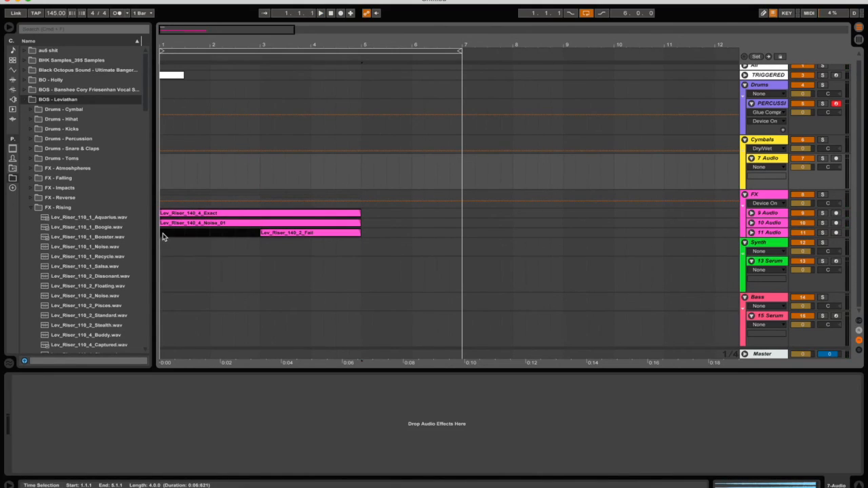
Insert the OTT Multiband Dynamics preset at the start of the FX group's effect chain, before EQ Eight.
{"action": "left_click_drag", "start_coordinate": [365, 212], "coordinate": [452, 194]}
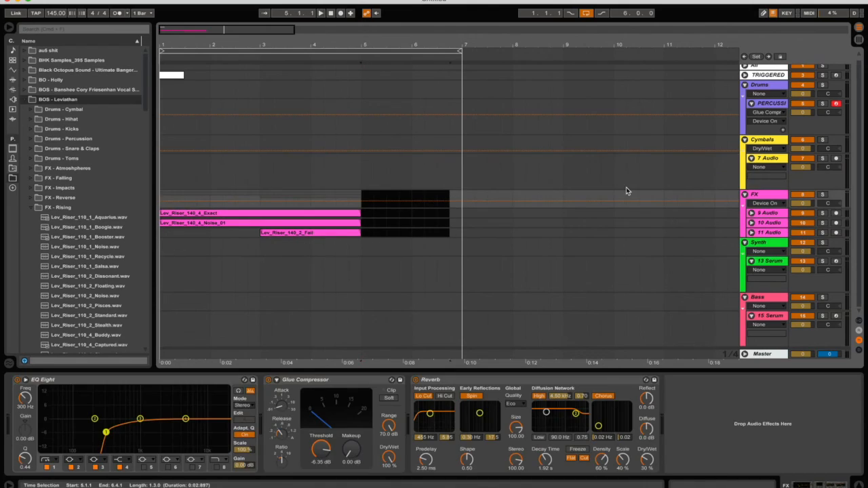
{"action": "left_click", "coordinate": [763, 195]}
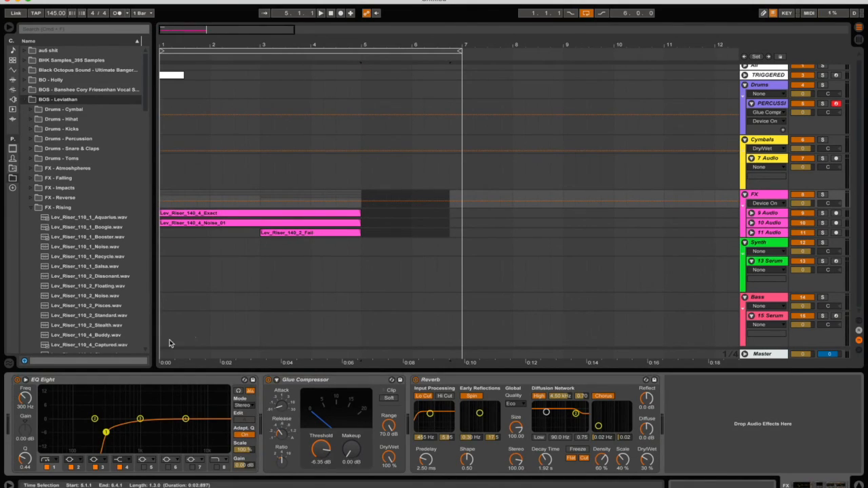
{"action": "left_click", "coordinate": [11, 81]}
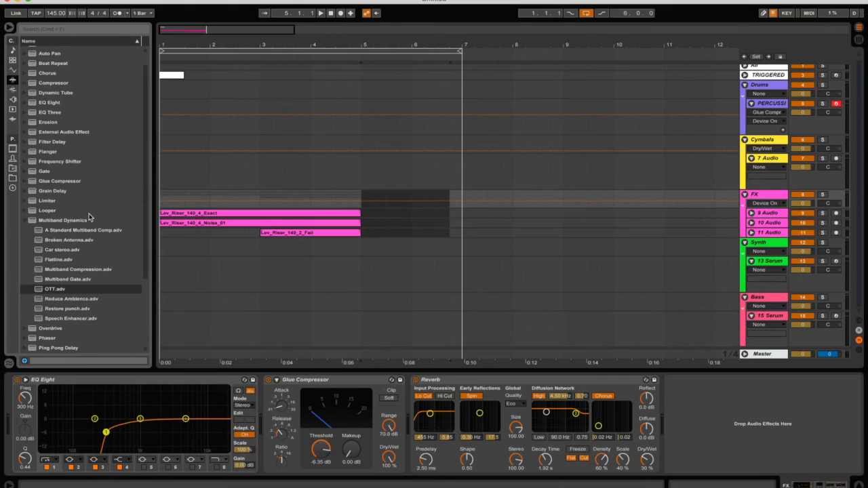
{"action": "left_click_drag", "start_coordinate": [49, 291], "coordinate": [19, 412]}
Insert a Vocoder between OTT and EQ Eight in the FX group and set it to 40 bands.
{"action": "scroll", "coordinate": [93, 316], "scroll_direction": "down", "scroll_amount": 5}
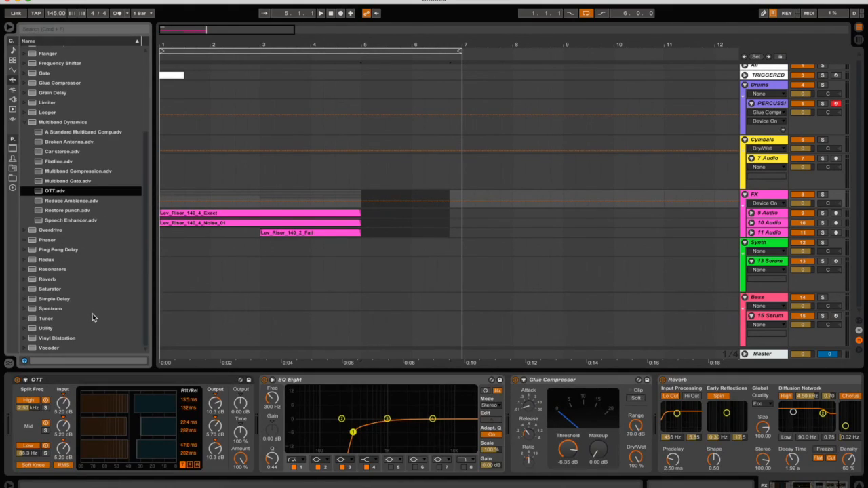
{"action": "left_click_drag", "start_coordinate": [51, 349], "coordinate": [252, 420]}
{"action": "left_click", "coordinate": [322, 460]}
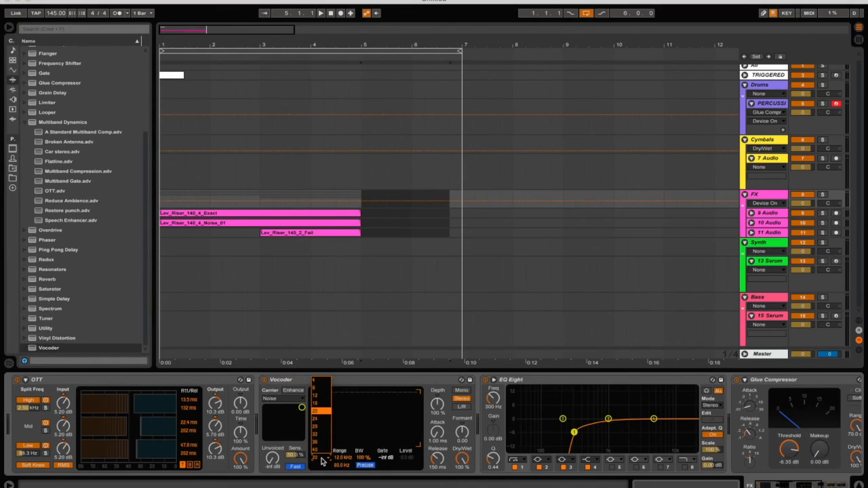
{"action": "left_click", "coordinate": [321, 452]}
Set the Vocoder's carrier to Modulator with Enhance on, its range to 20.0 Hz–18.0 kHz and its bandwidth to 200%.
{"action": "left_click", "coordinate": [292, 402]}
{"action": "left_click", "coordinate": [286, 421]}
{"action": "left_click", "coordinate": [344, 467]}
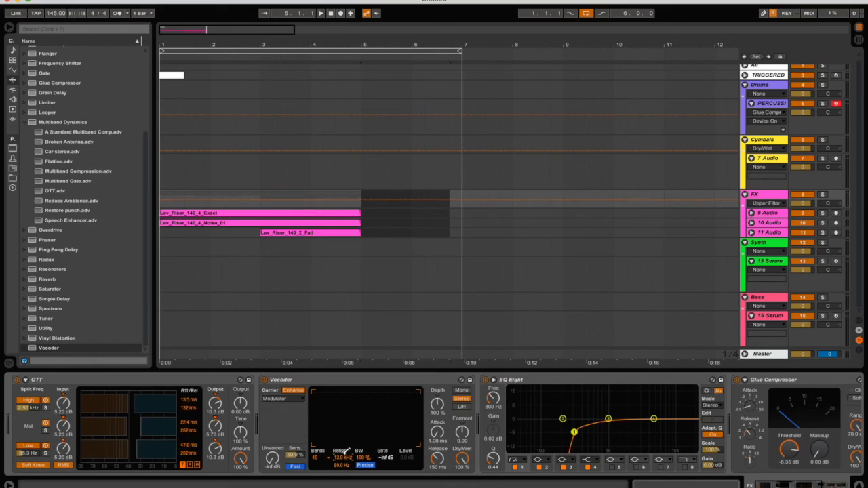
{"action": "left_click_drag", "start_coordinate": [343, 467], "coordinate": [346, 485]}
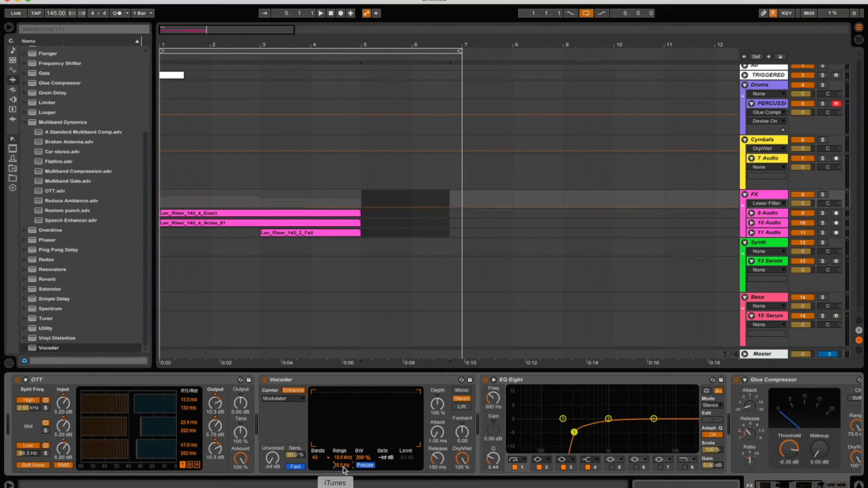
{"action": "left_click", "coordinate": [401, 456]}
Play the risers through the FX group's effects from bar 1 and mark bar 4 on the 7 Audio track.
{"action": "key", "text": "space"}
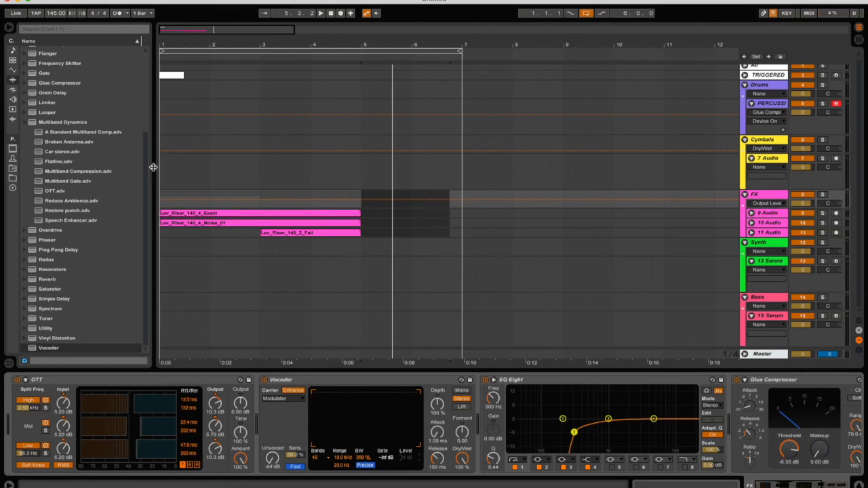
{"action": "left_click", "coordinate": [160, 170]}
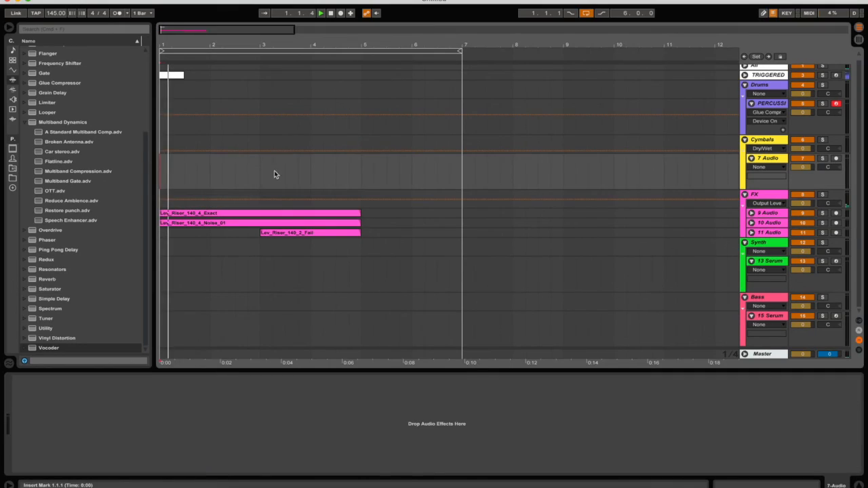
{"action": "left_click", "coordinate": [756, 195]}
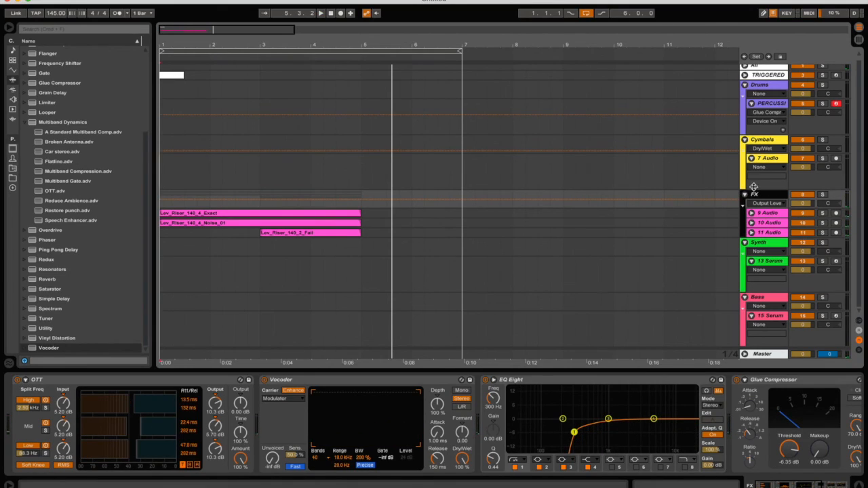
{"action": "left_click", "coordinate": [360, 170]}
{"action": "left_click_drag", "start_coordinate": [359, 170], "coordinate": [313, 184]}
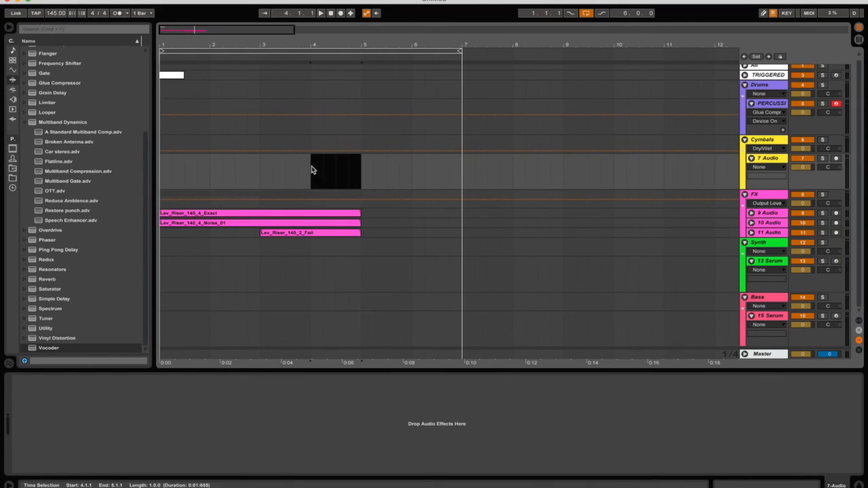